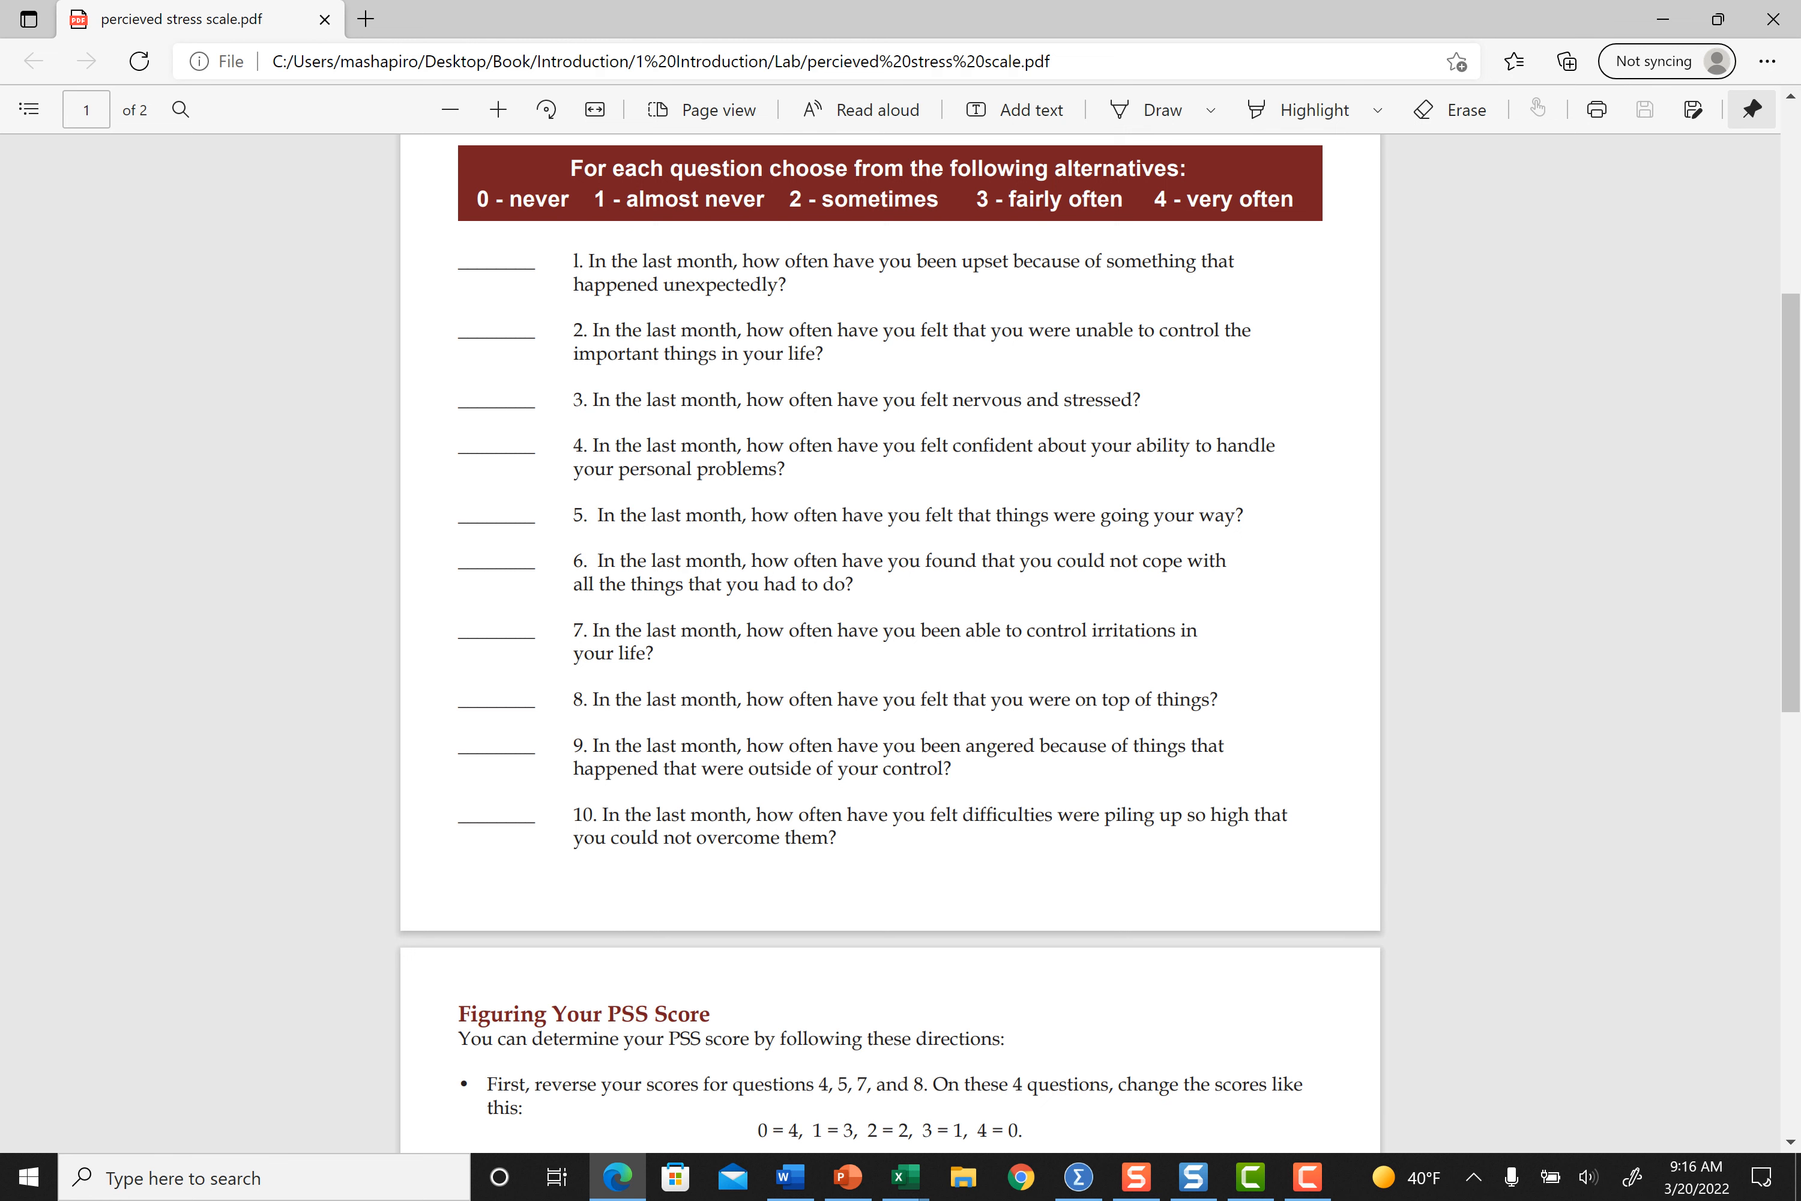
Read the Perceived Stress Scale PDF, covering the answer scale, the ten questions and the scoring directions on page 2.
{"action": "scroll", "coordinate": [889, 643], "scroll_direction": "down", "scroll_amount": 2}
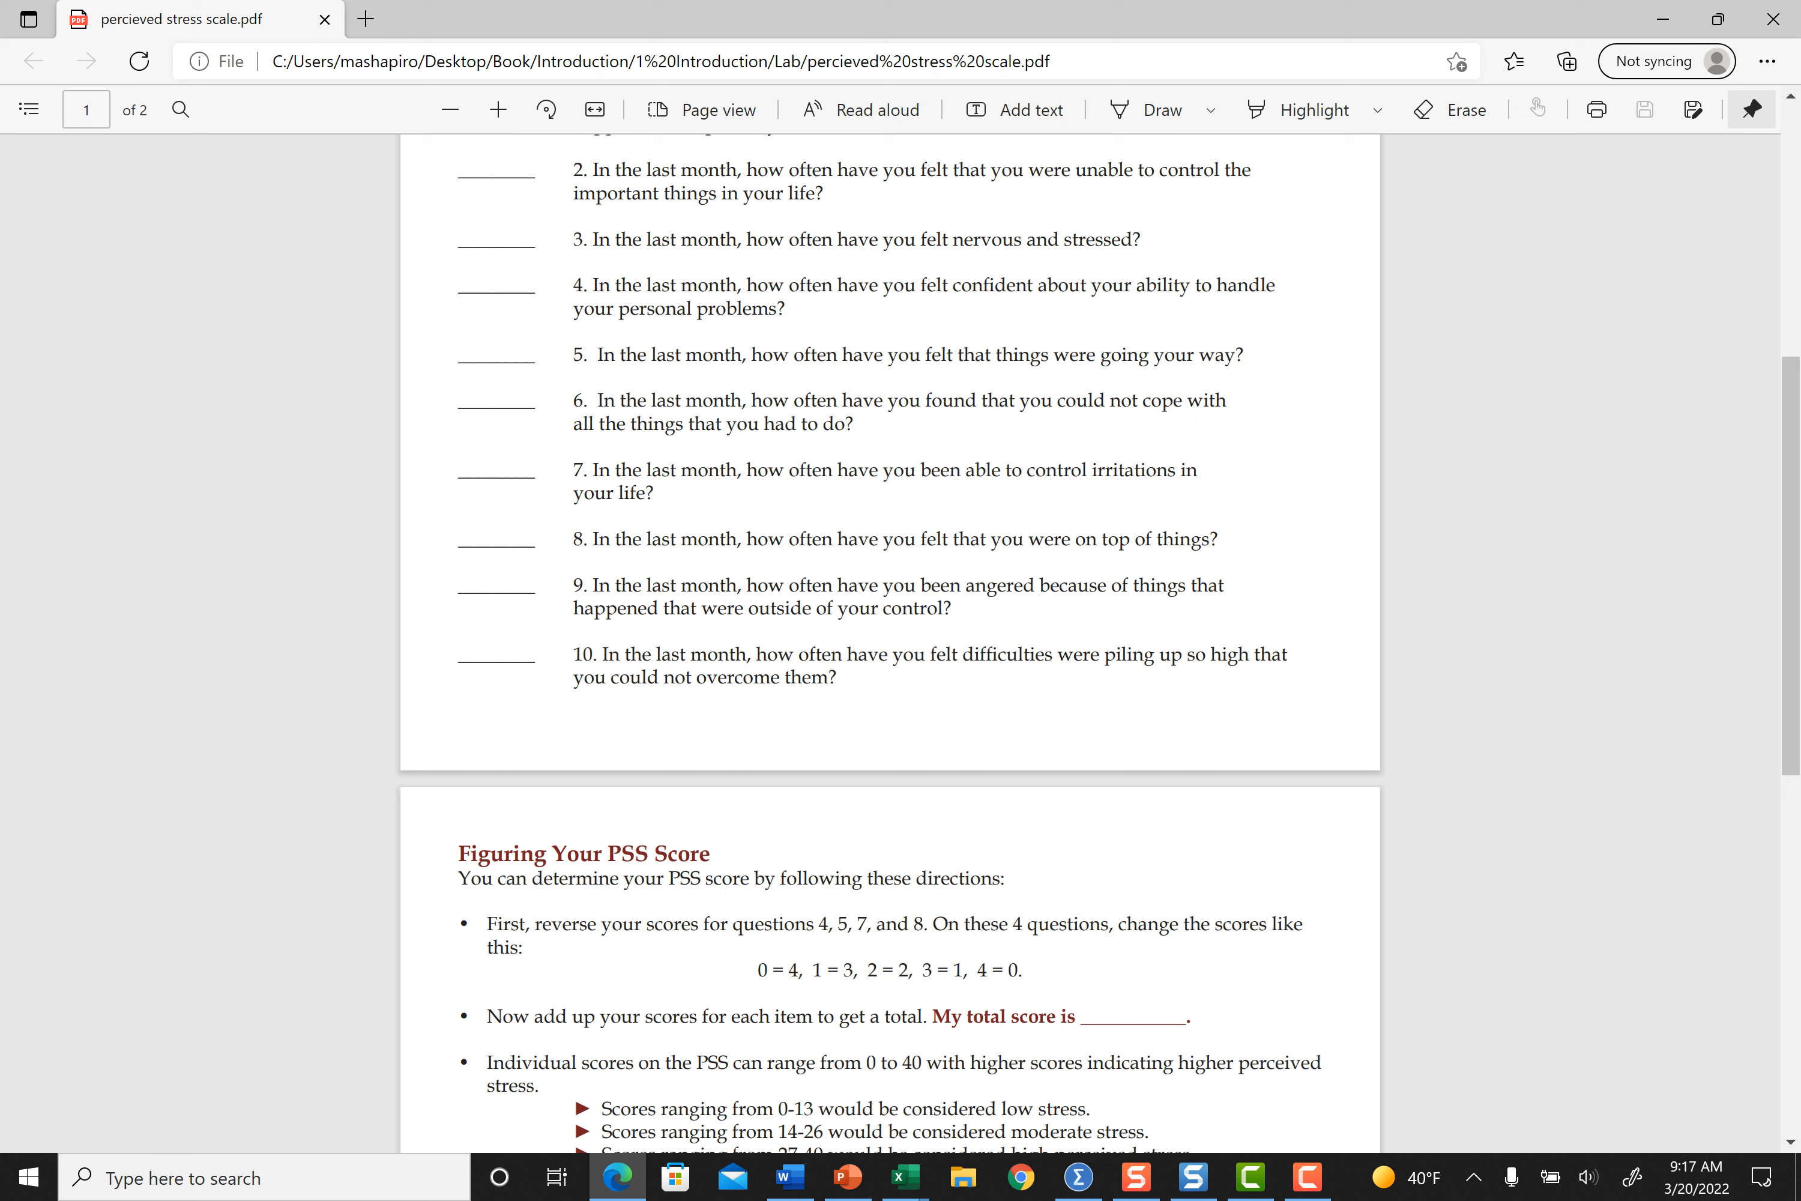
{"action": "scroll", "coordinate": [889, 643], "scroll_direction": "up", "scroll_amount": 4}
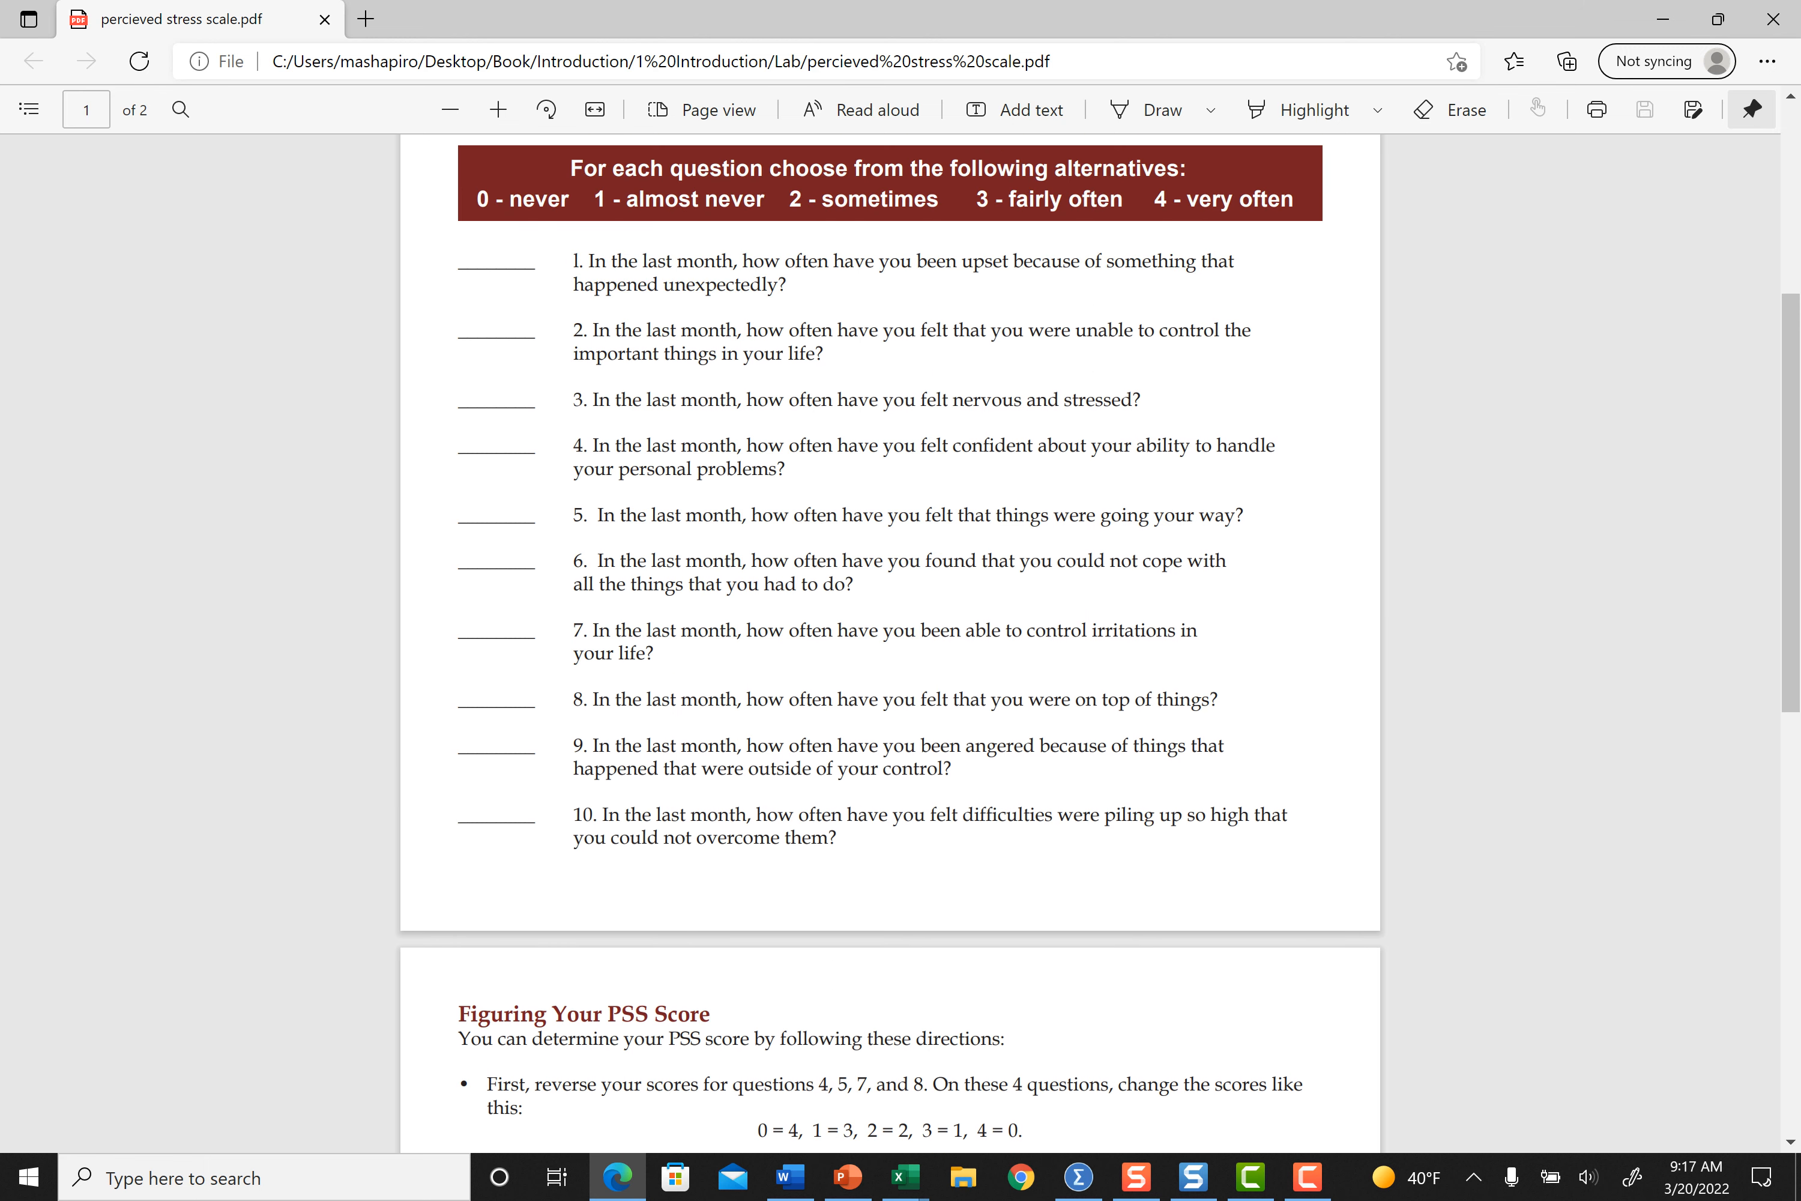
{"action": "scroll", "coordinate": [889, 643], "scroll_direction": "up", "scroll_amount": 3}
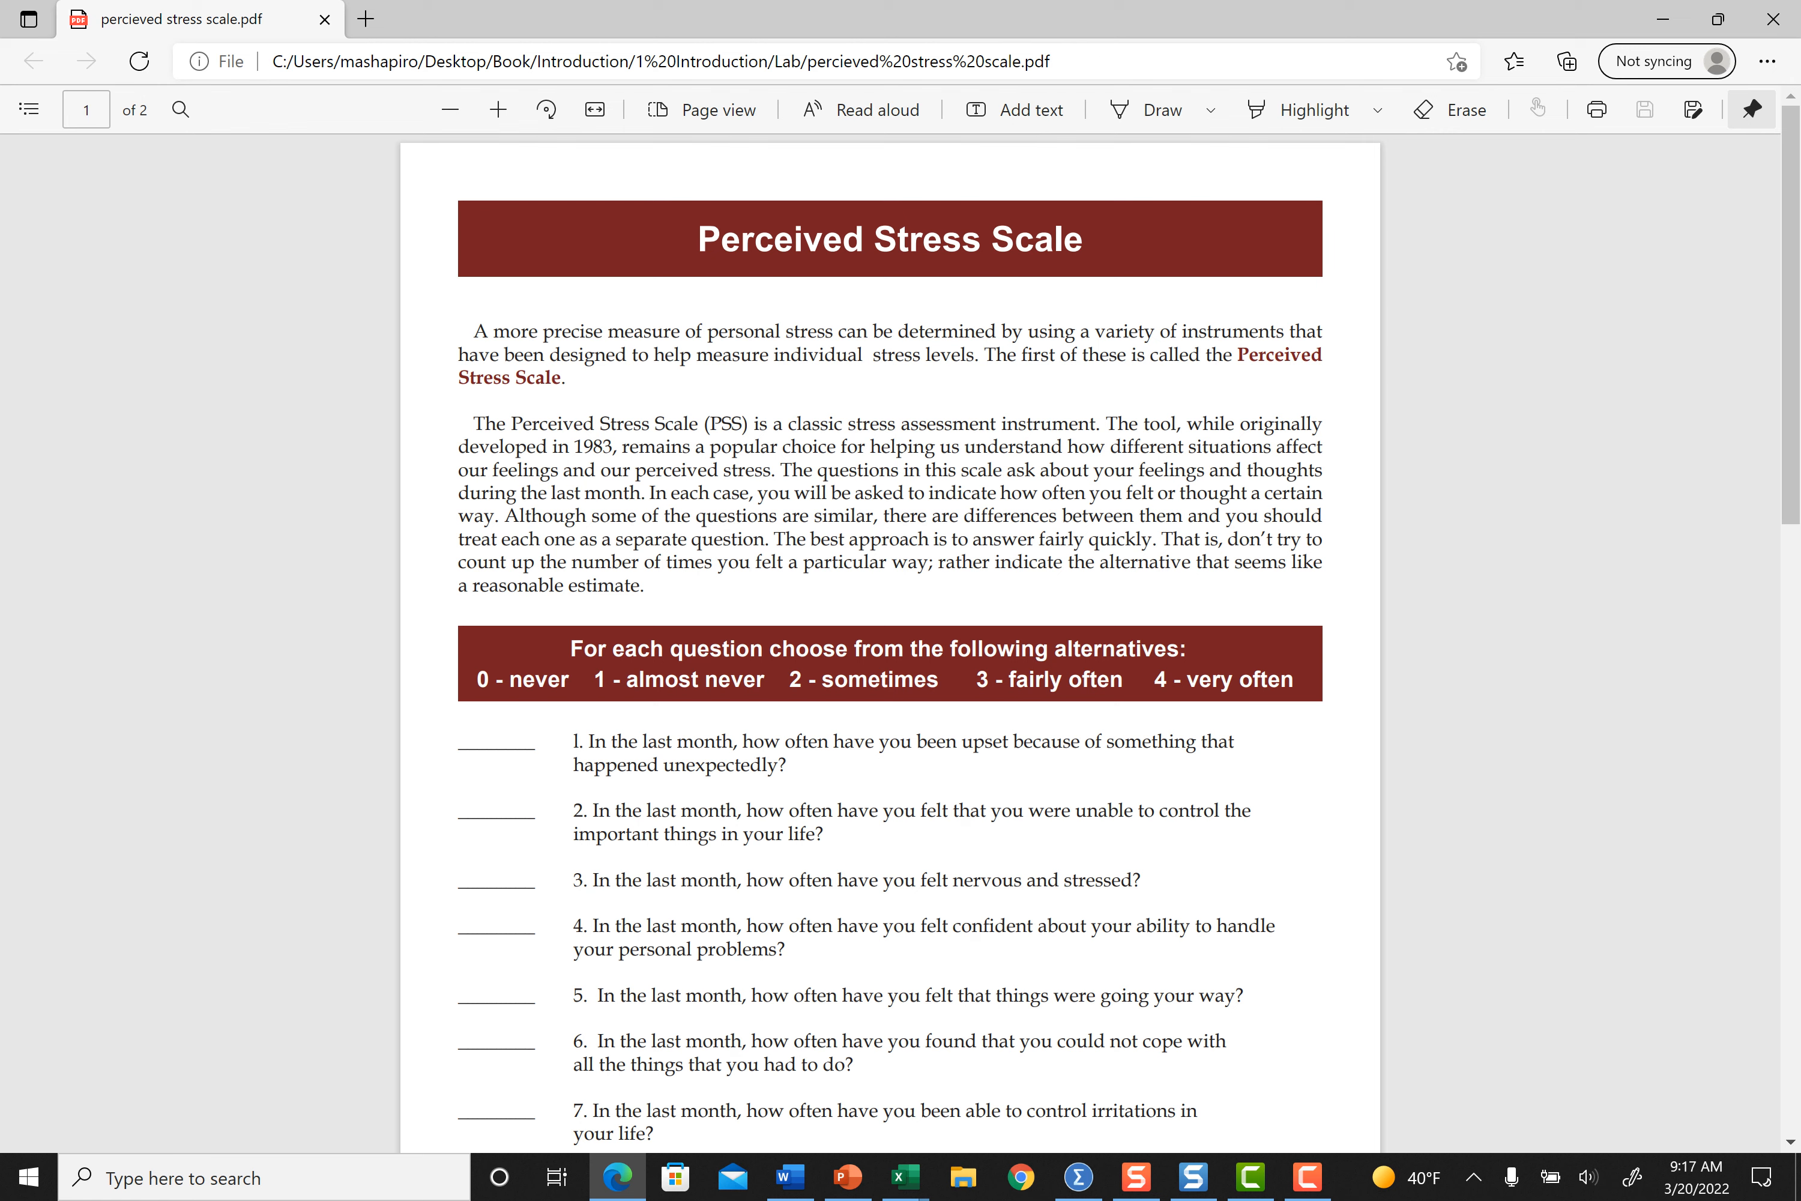
{"action": "scroll", "coordinate": [890, 643], "scroll_direction": "down", "scroll_amount": 7}
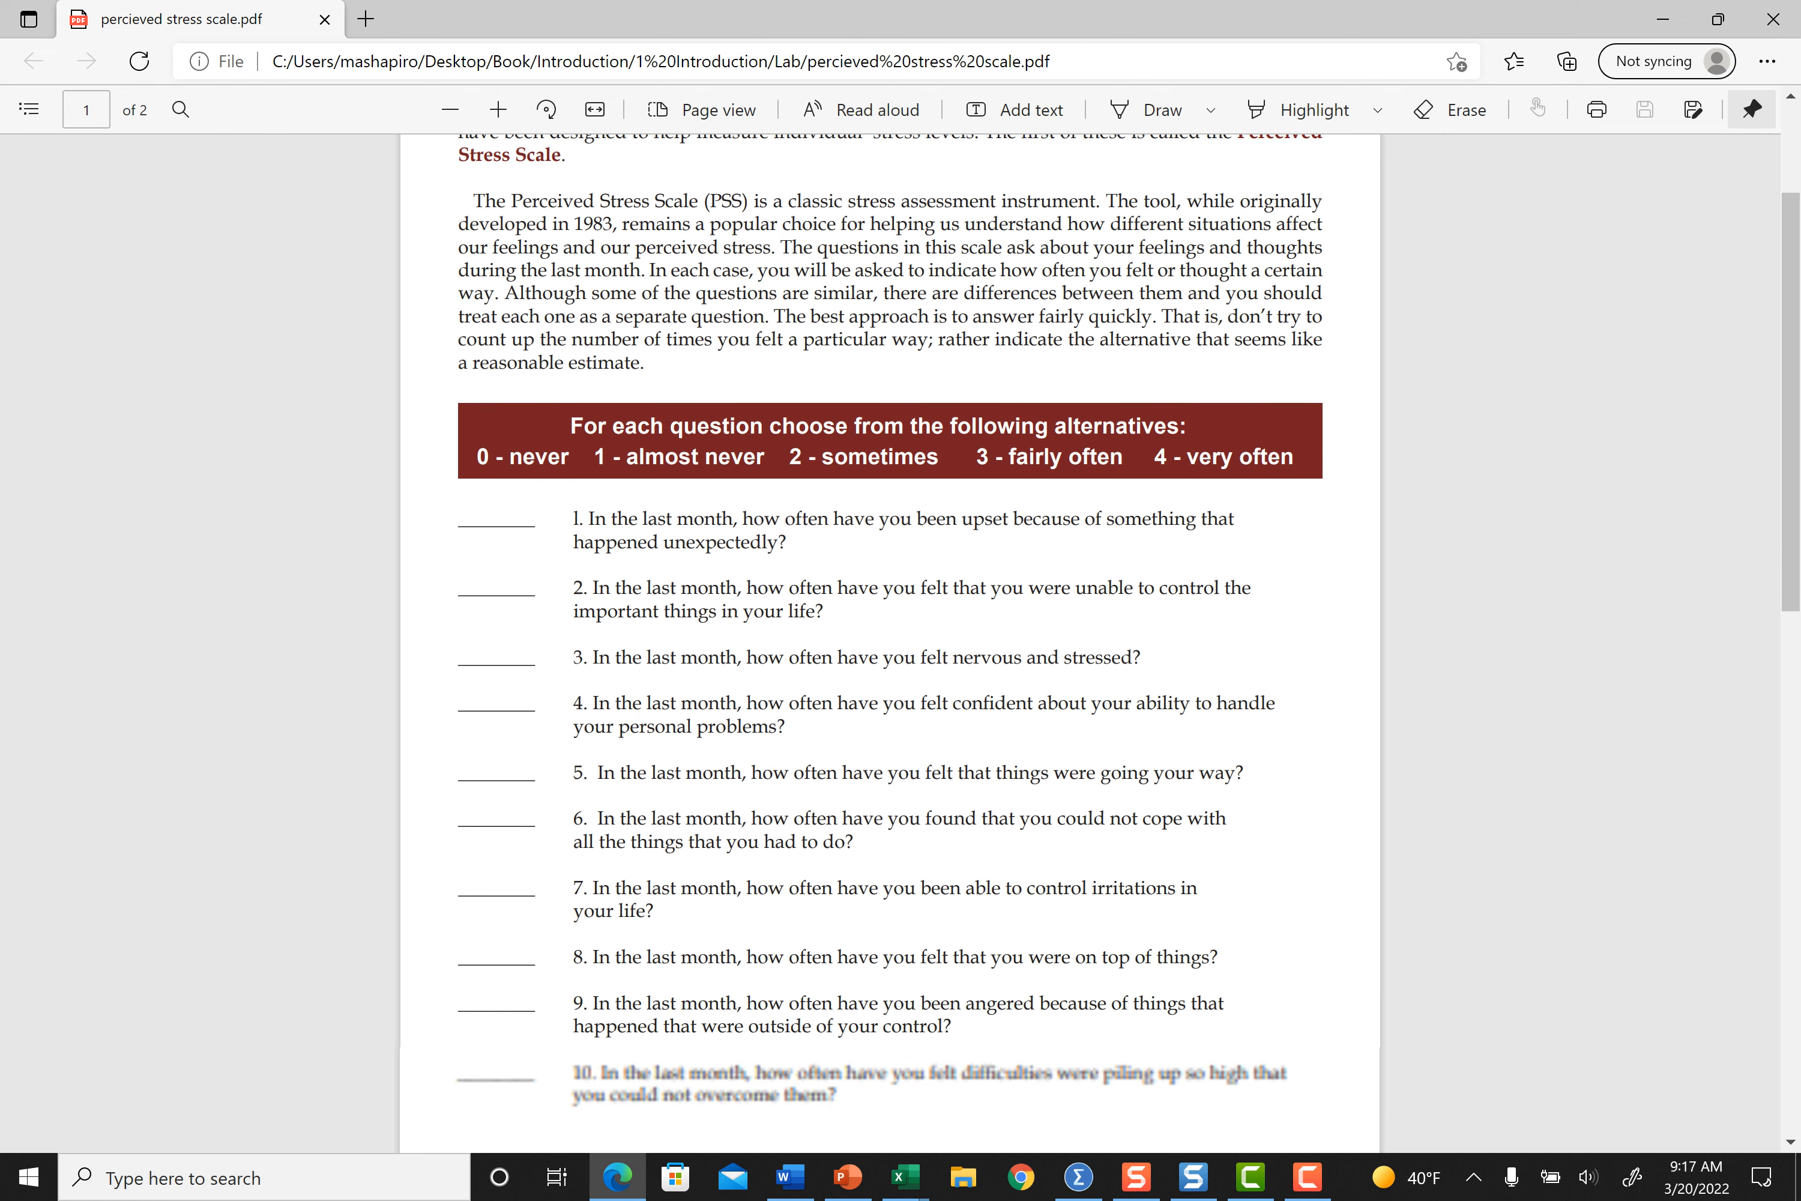
{"action": "scroll", "coordinate": [890, 643], "scroll_direction": "up", "scroll_amount": 7}
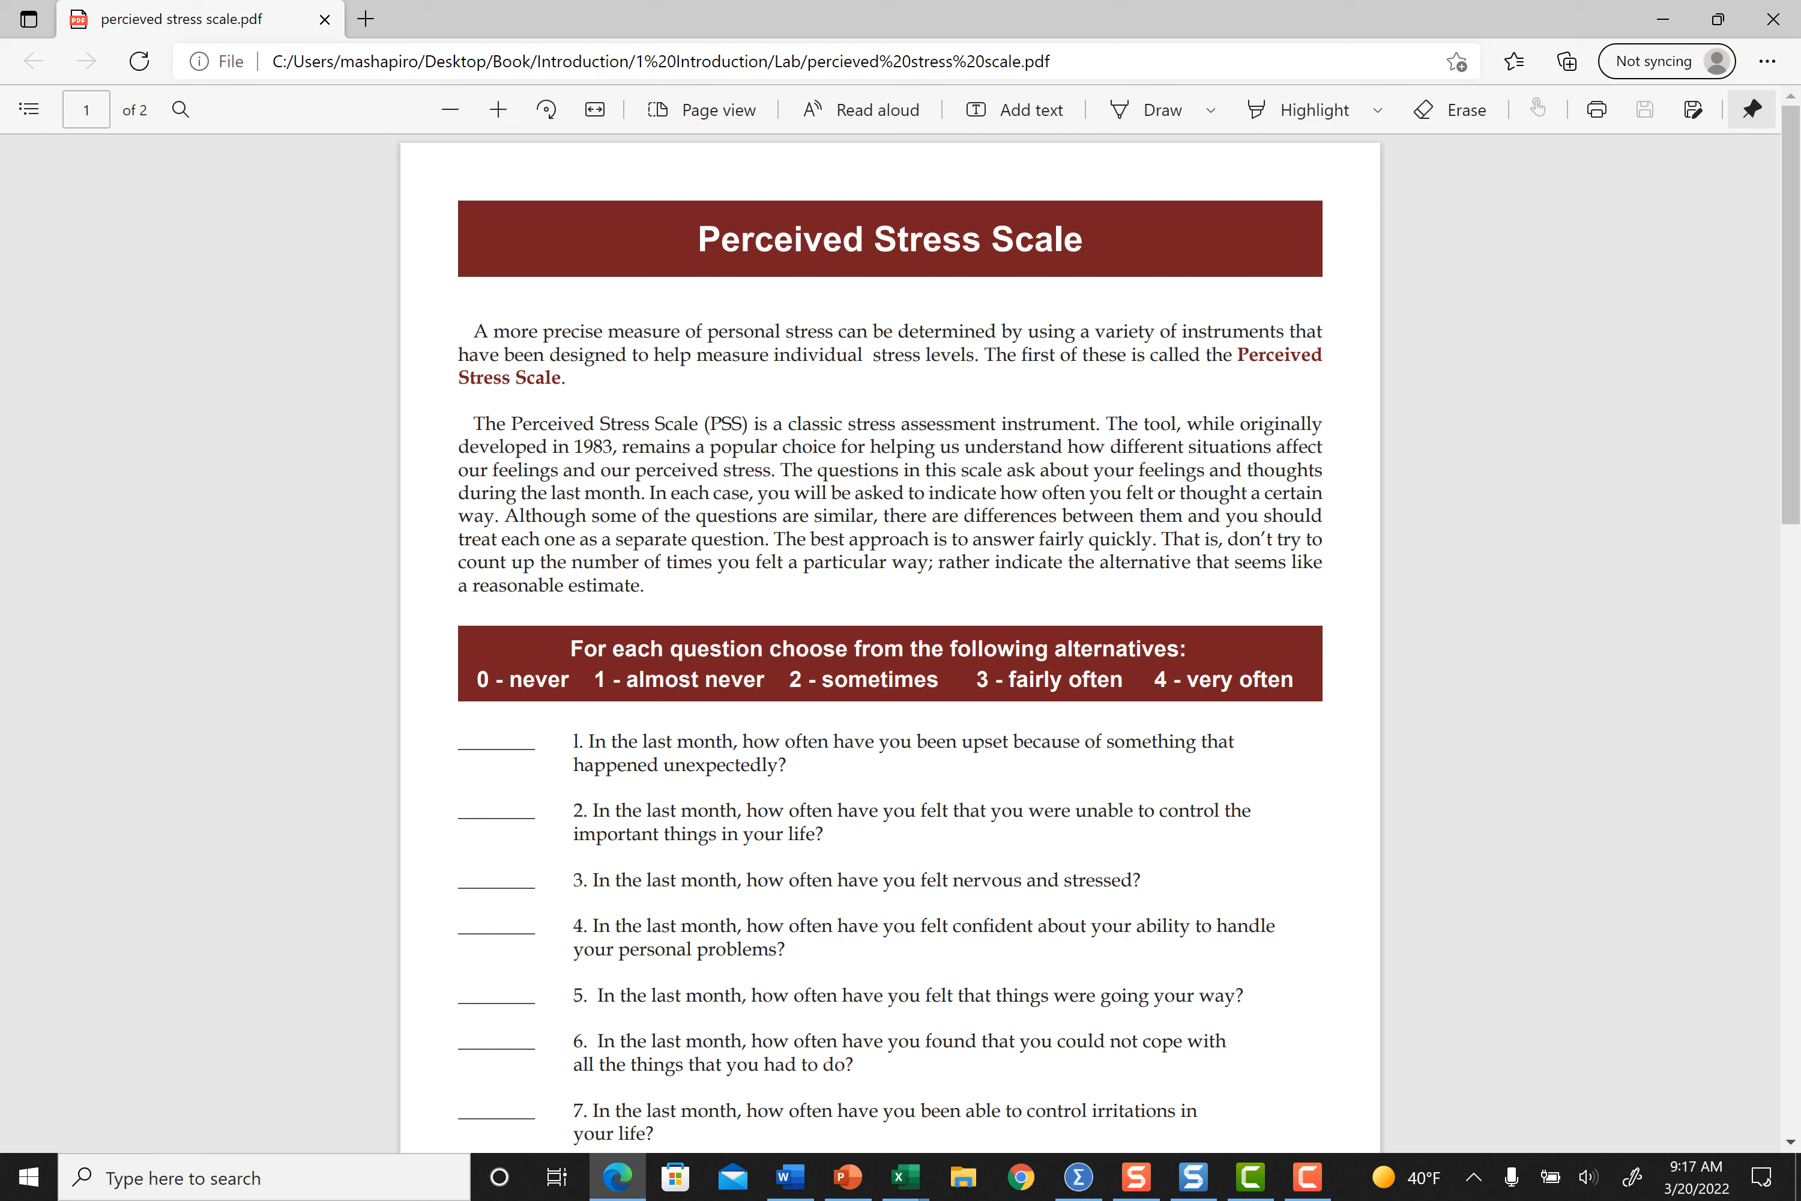
{"action": "scroll", "coordinate": [890, 643], "scroll_direction": "down", "scroll_amount": 7}
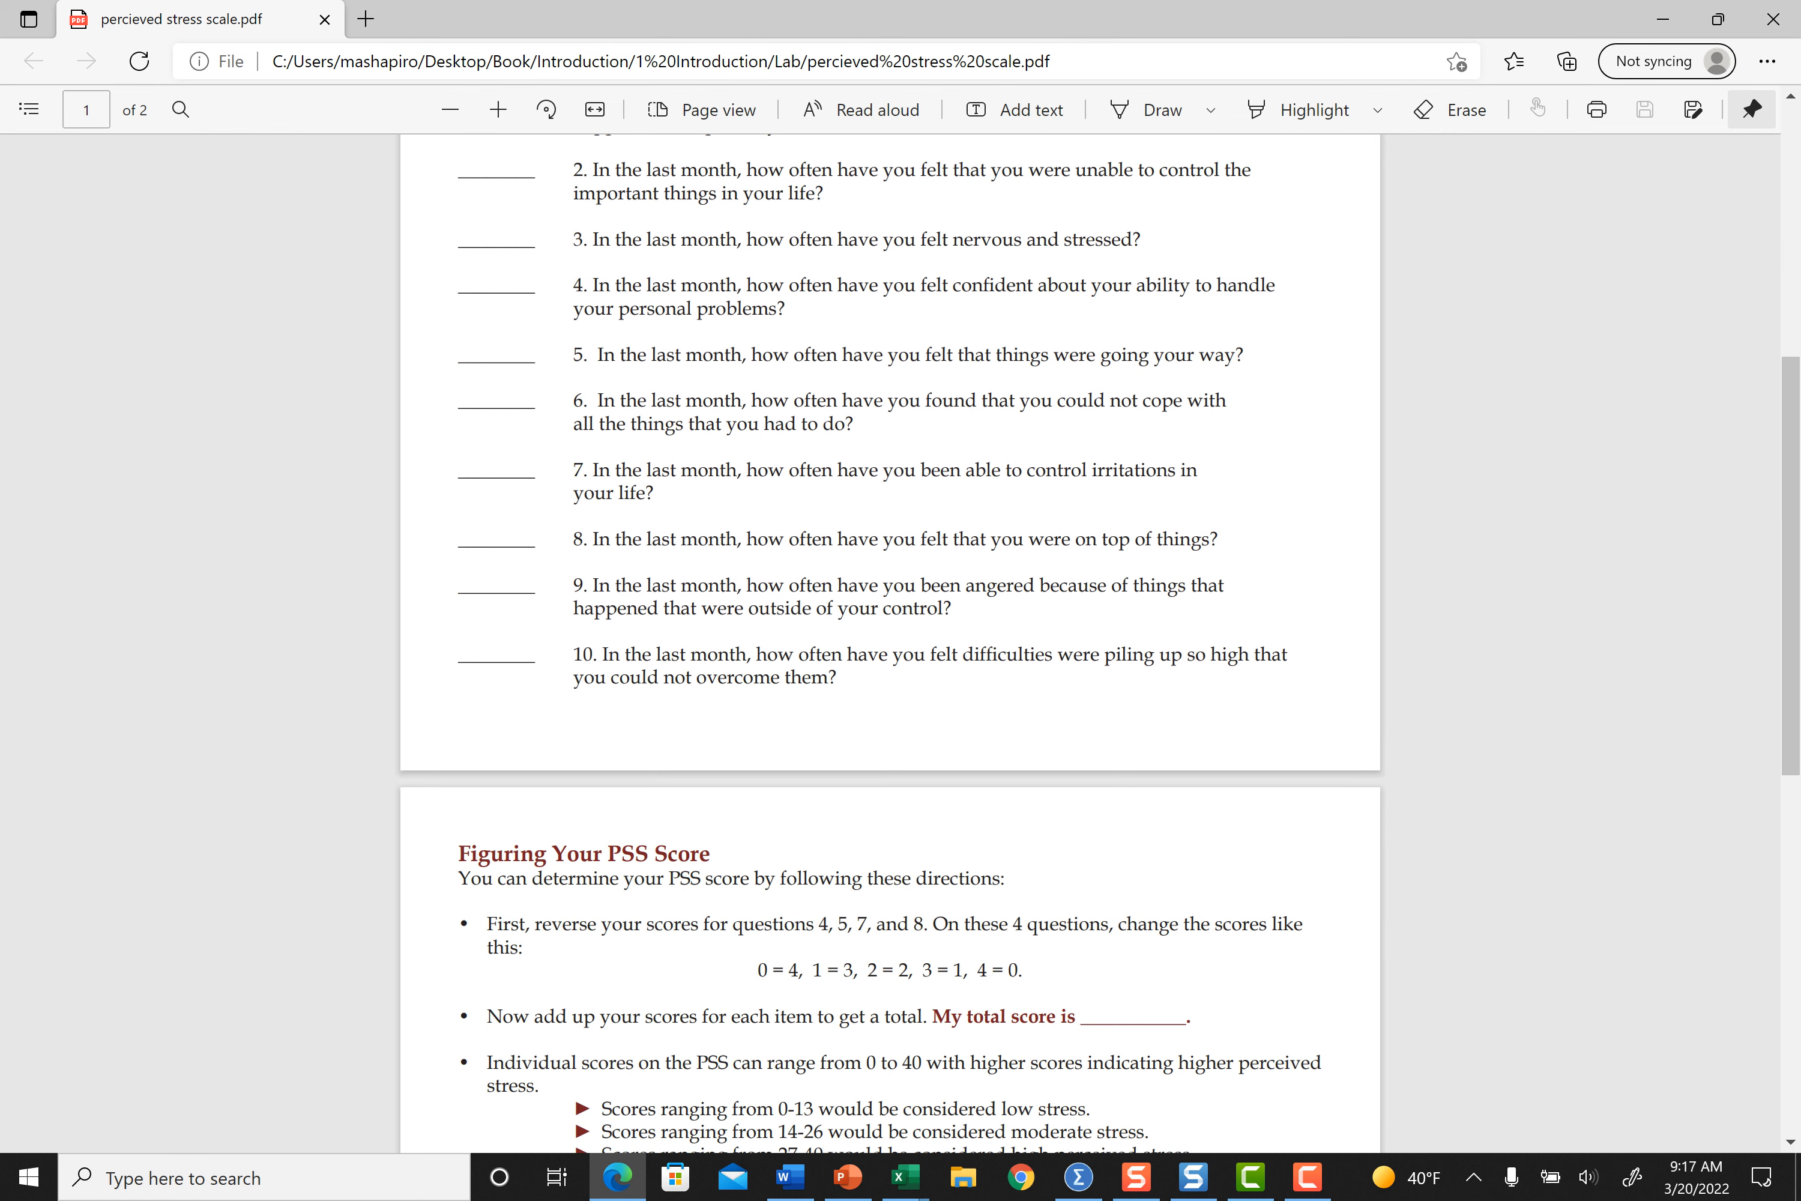
{"action": "scroll", "coordinate": [890, 643], "scroll_direction": "up", "scroll_amount": 5}
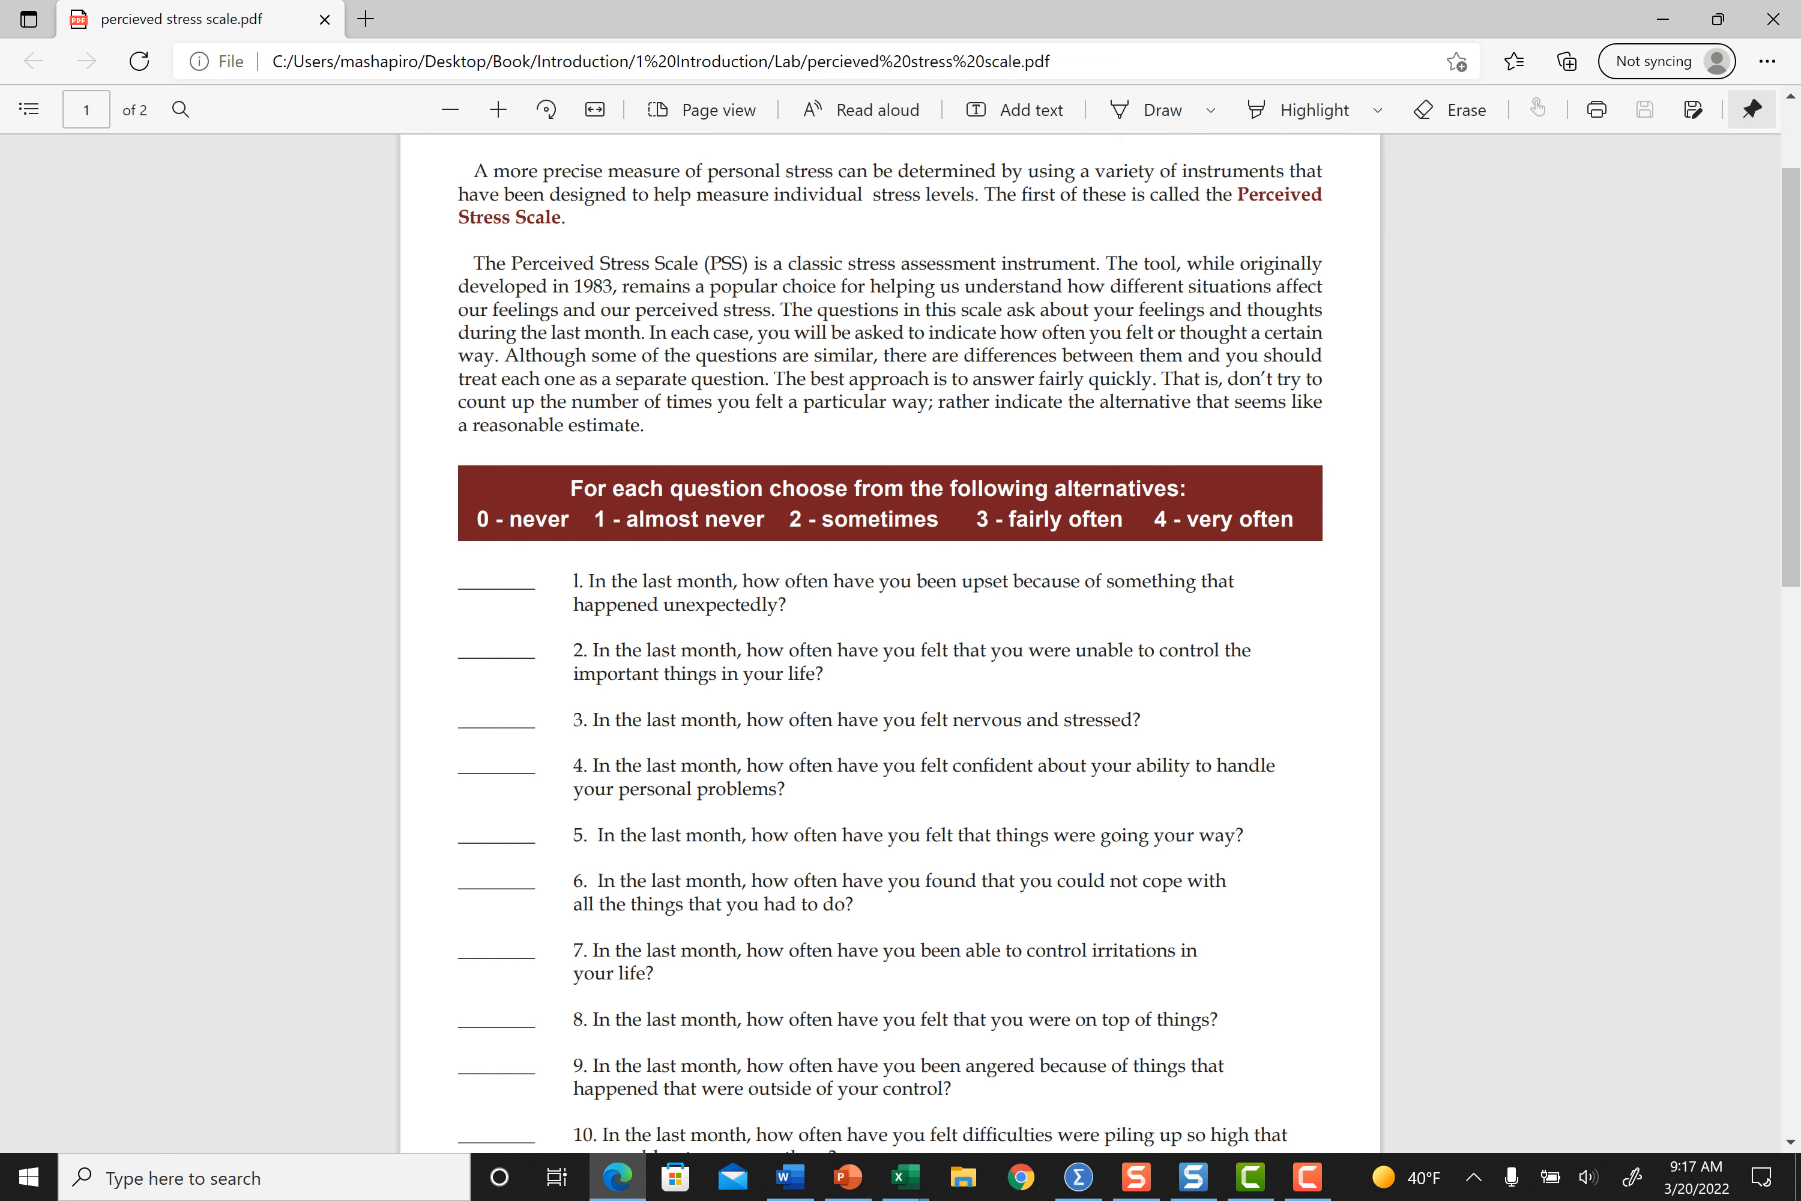
{"action": "scroll", "coordinate": [889, 643], "scroll_direction": "down", "scroll_amount": 2}
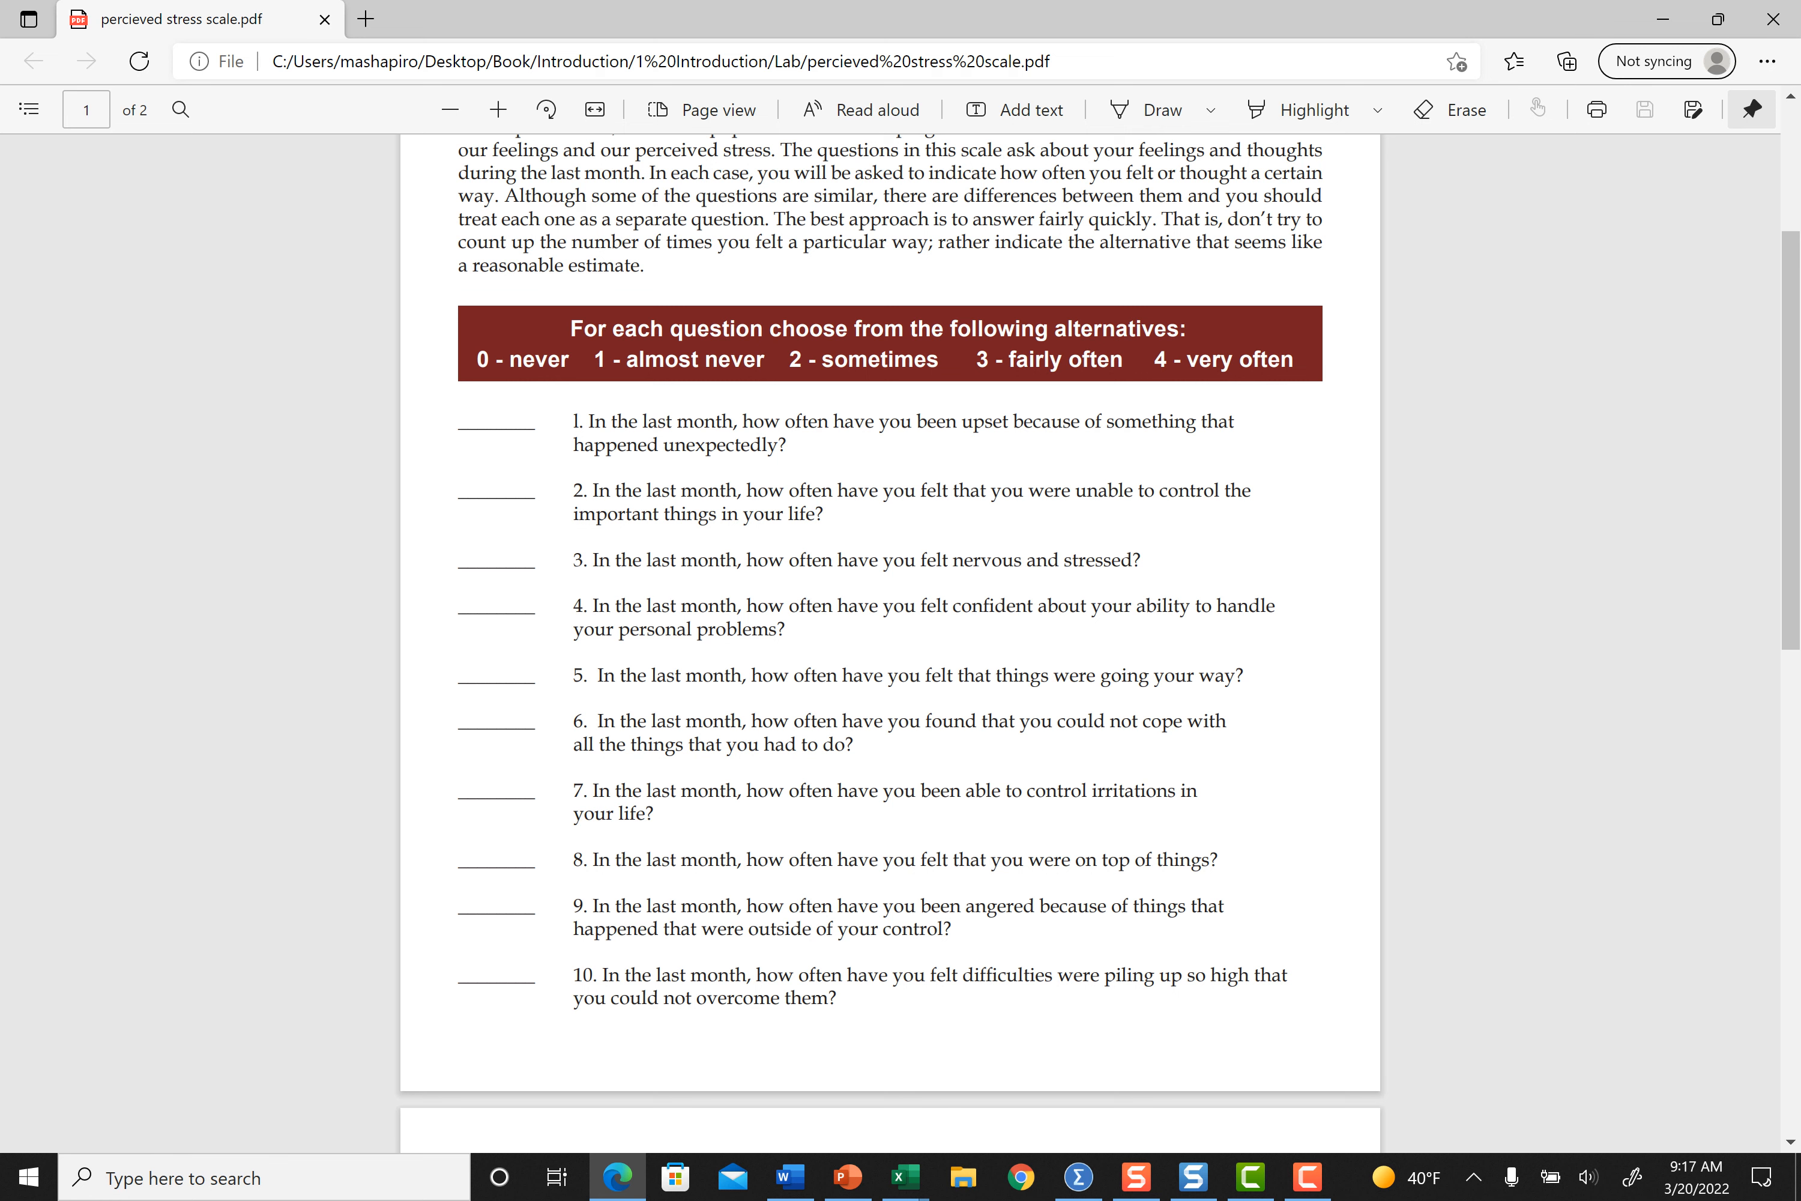
{"action": "scroll", "coordinate": [890, 643], "scroll_direction": "down", "scroll_amount": 12}
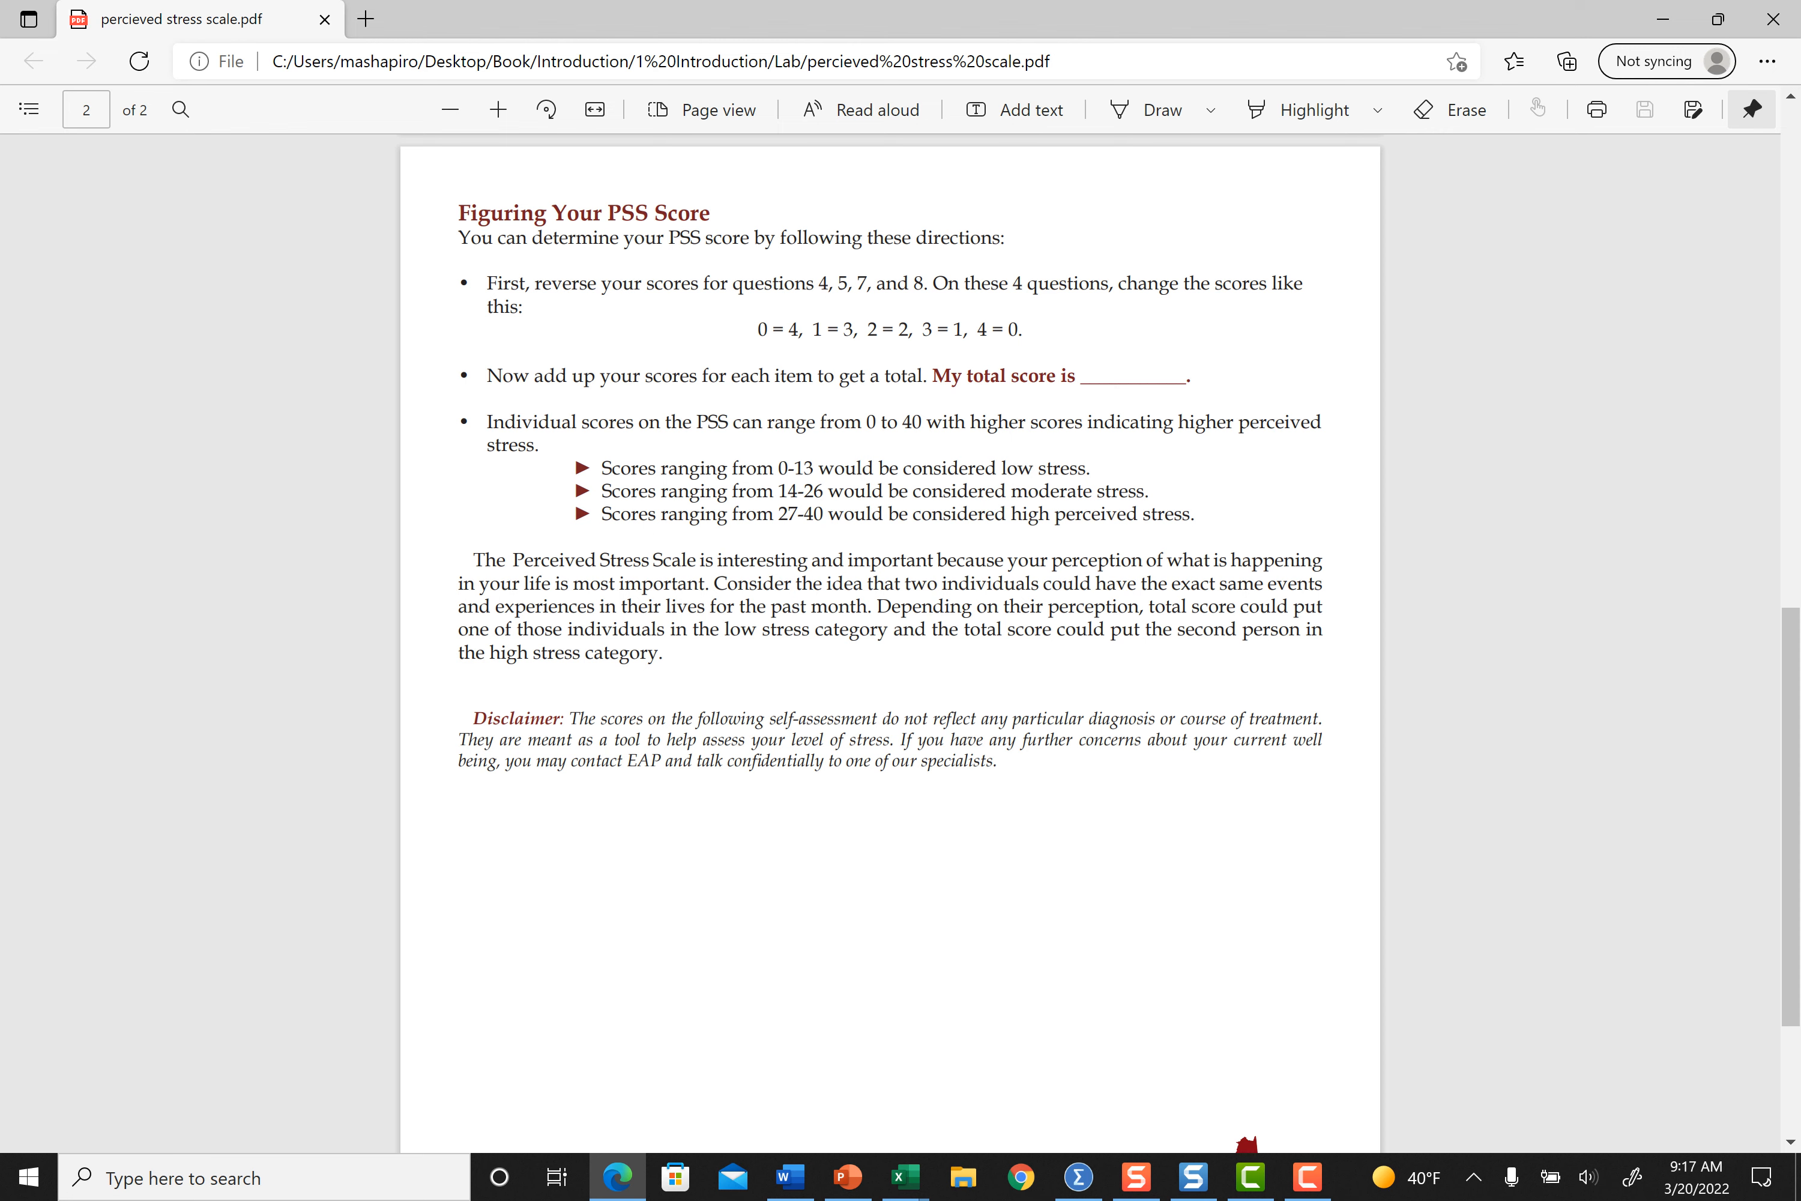
Switch to the Excel workbook Video Data Introduction updated and go to the Stress Score and Exercise Hours data on the Scatter Plot sheet.
{"action": "mouse_move", "coordinate": [904, 1176]}
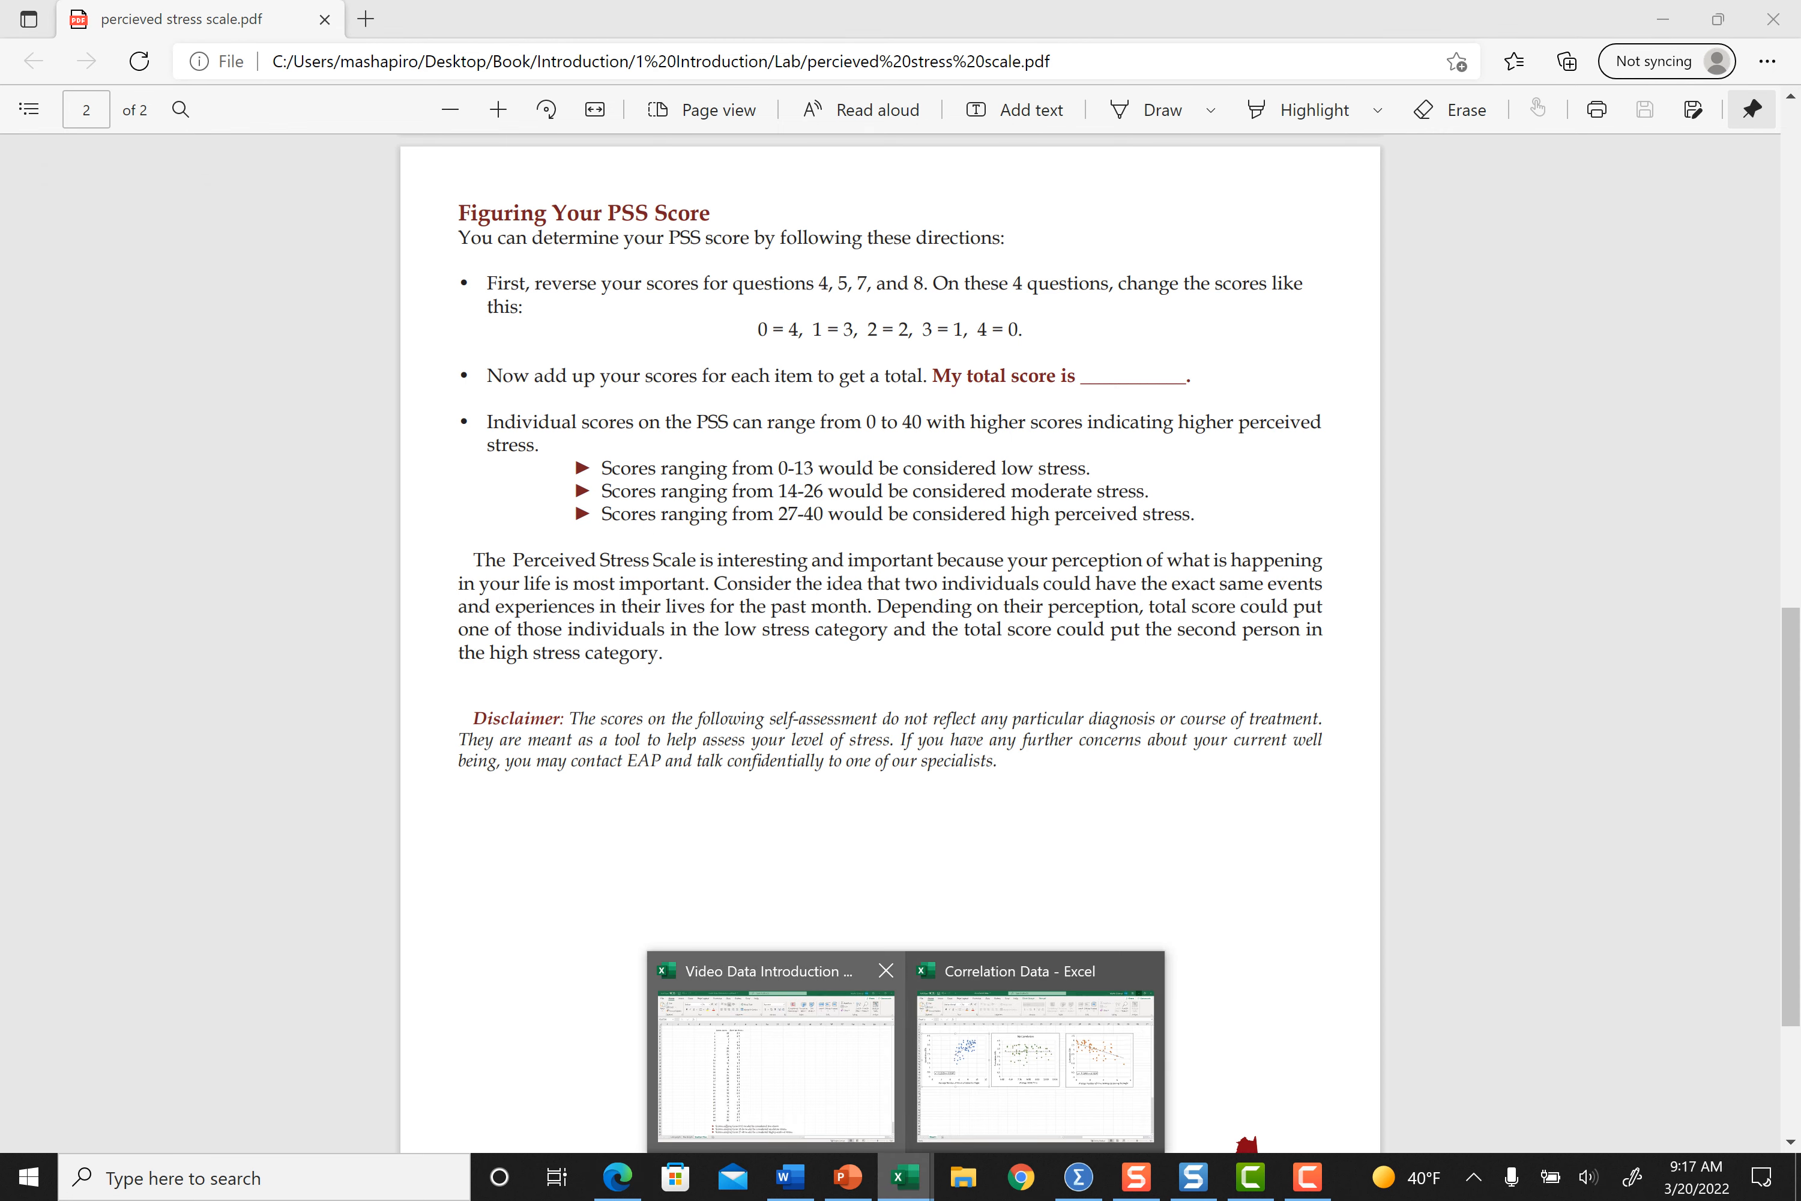
{"action": "left_click", "coordinate": [775, 1061]}
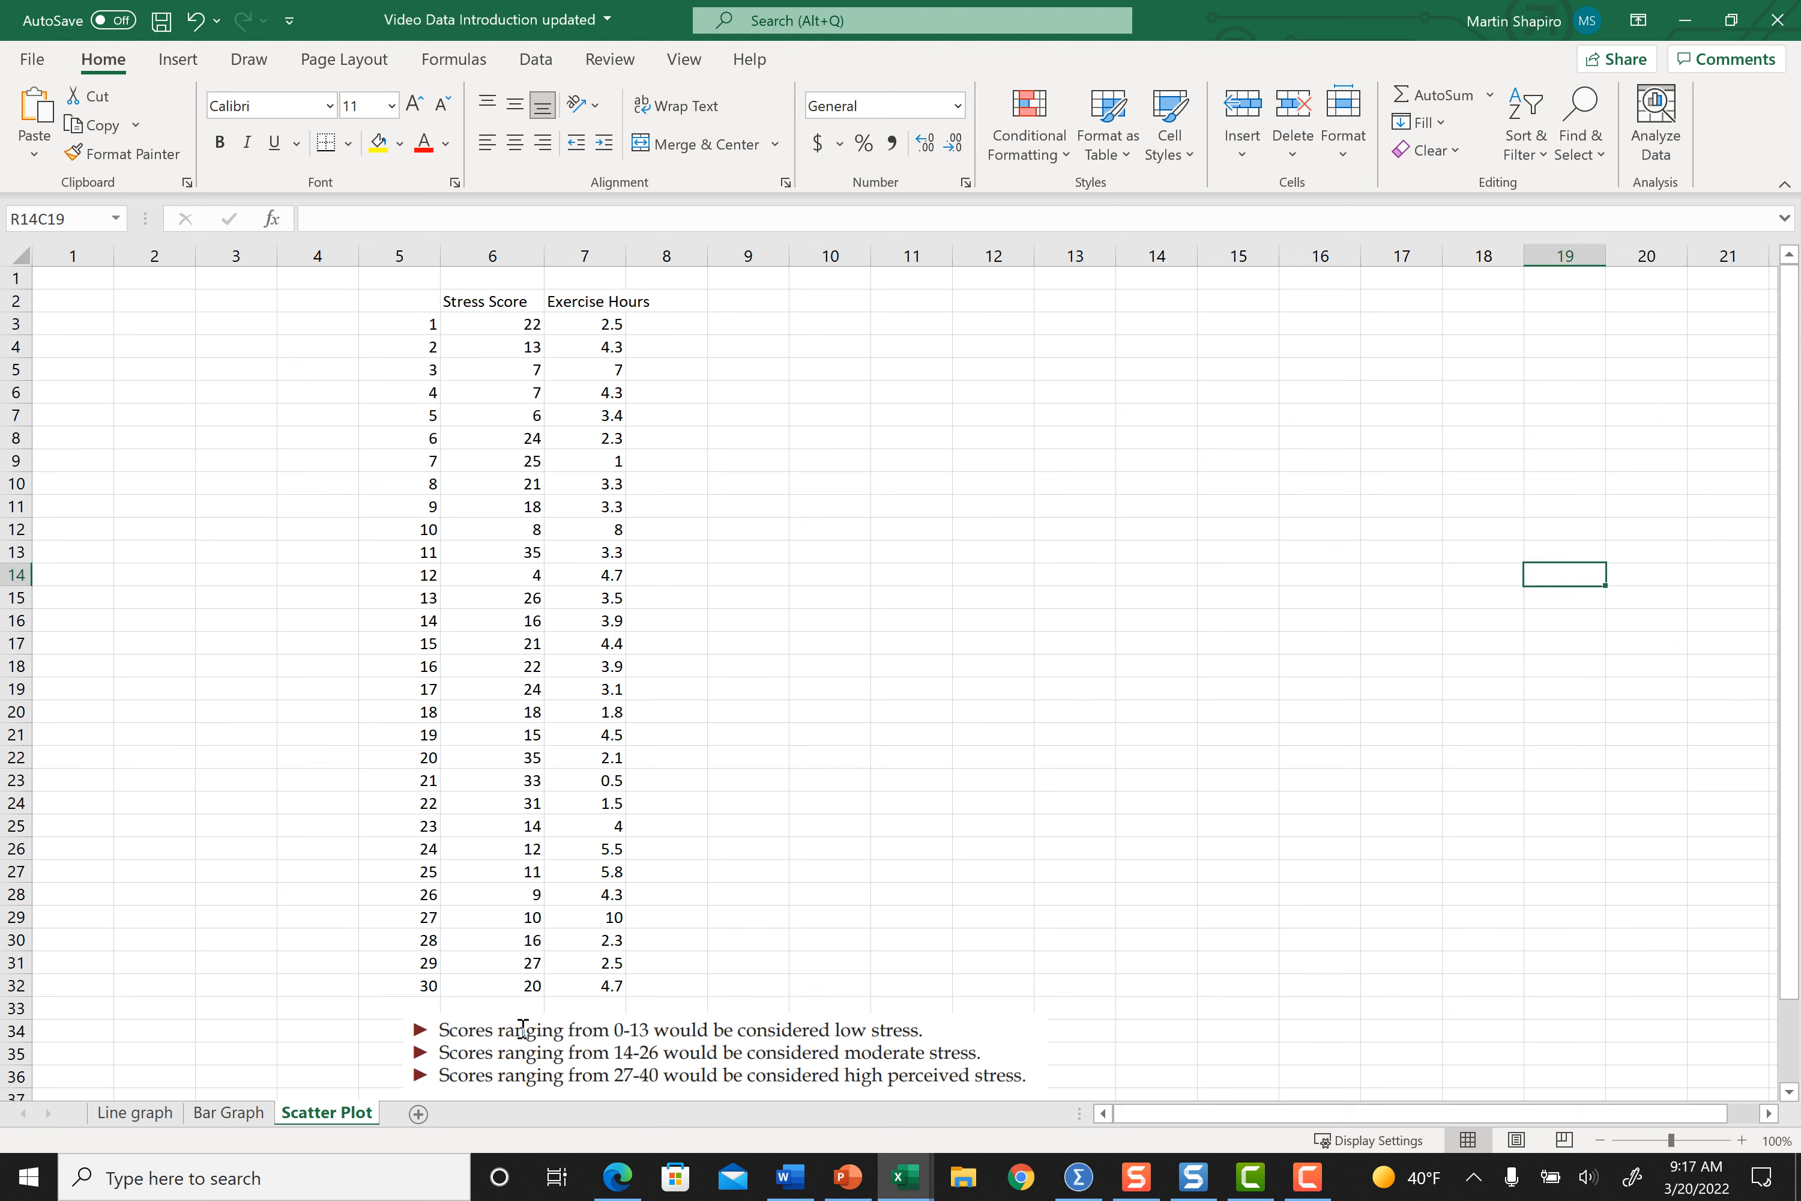
{"action": "key", "text": "F9"}
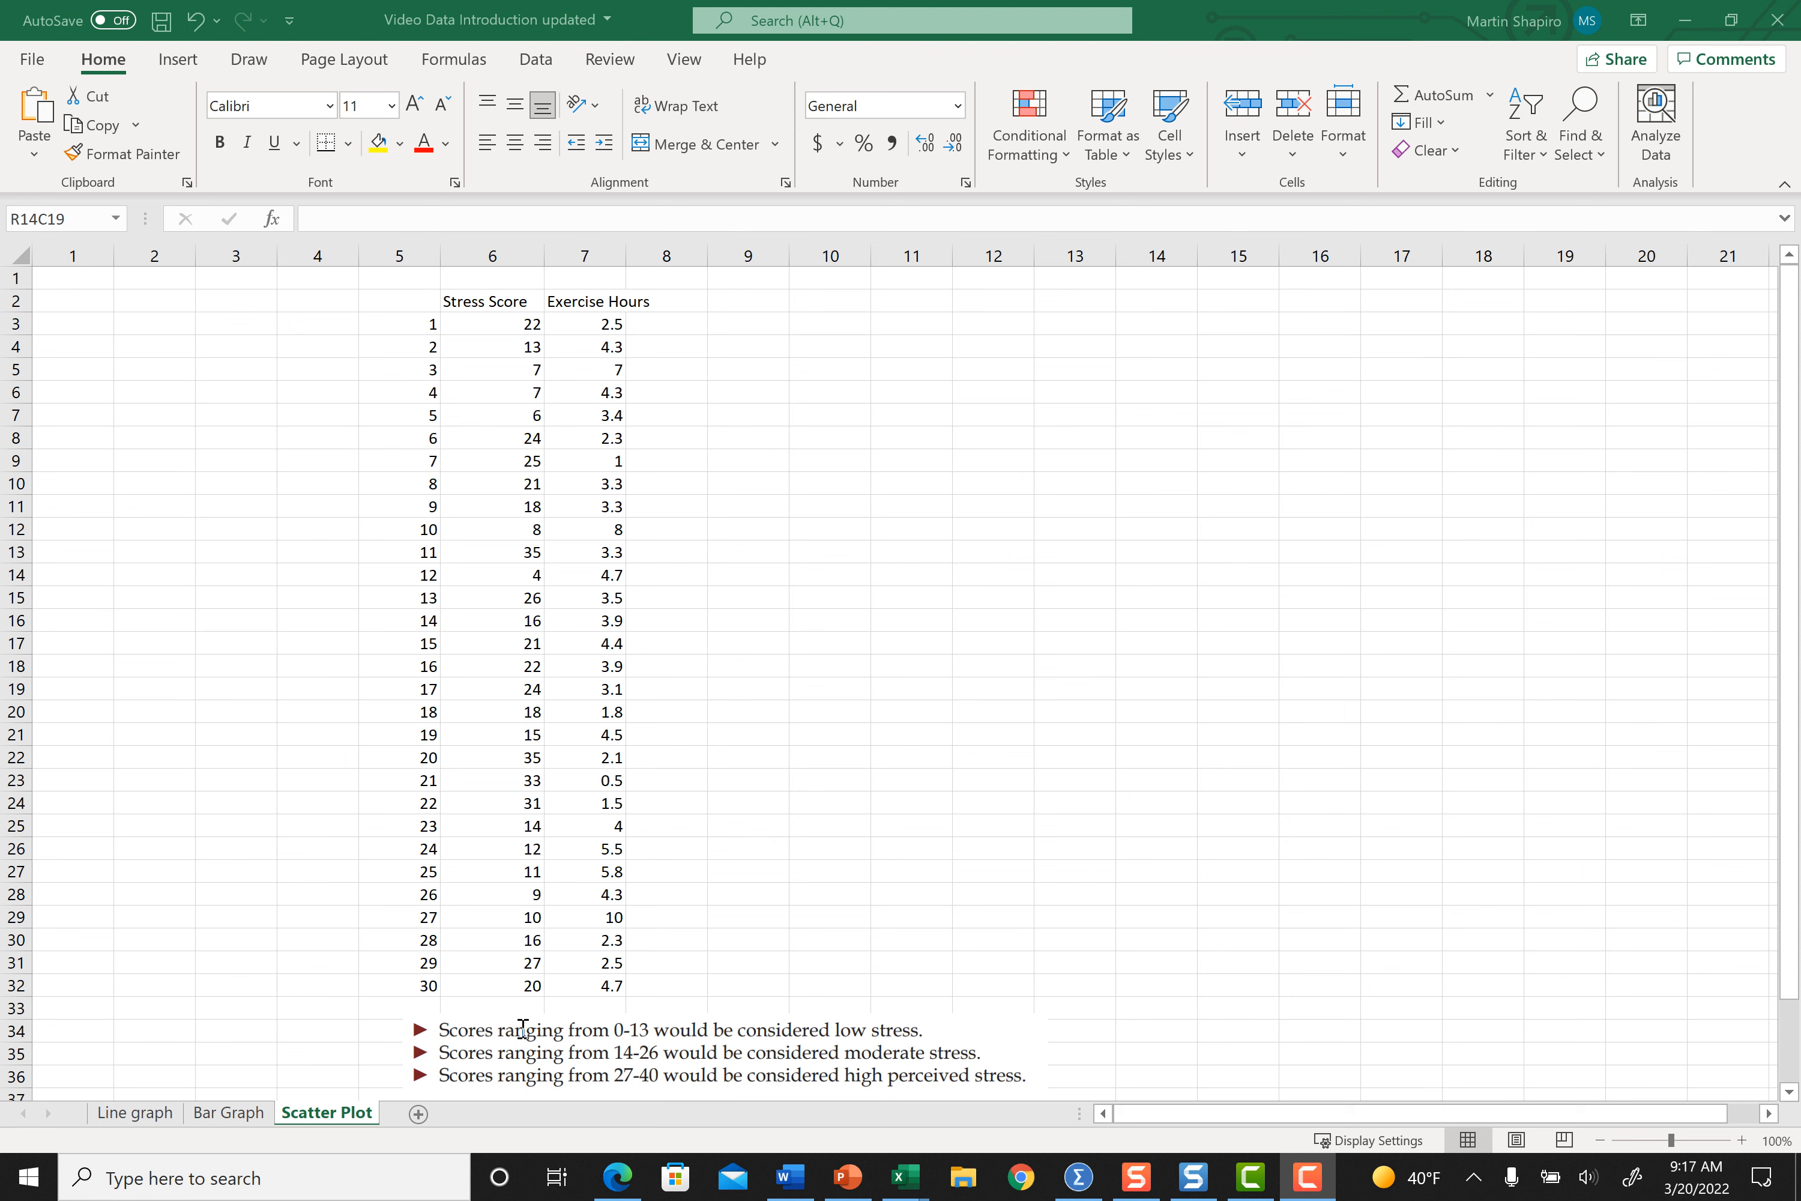
{"action": "key", "text": "alt+Tab"}
{"action": "left_click", "coordinate": [584, 301]}
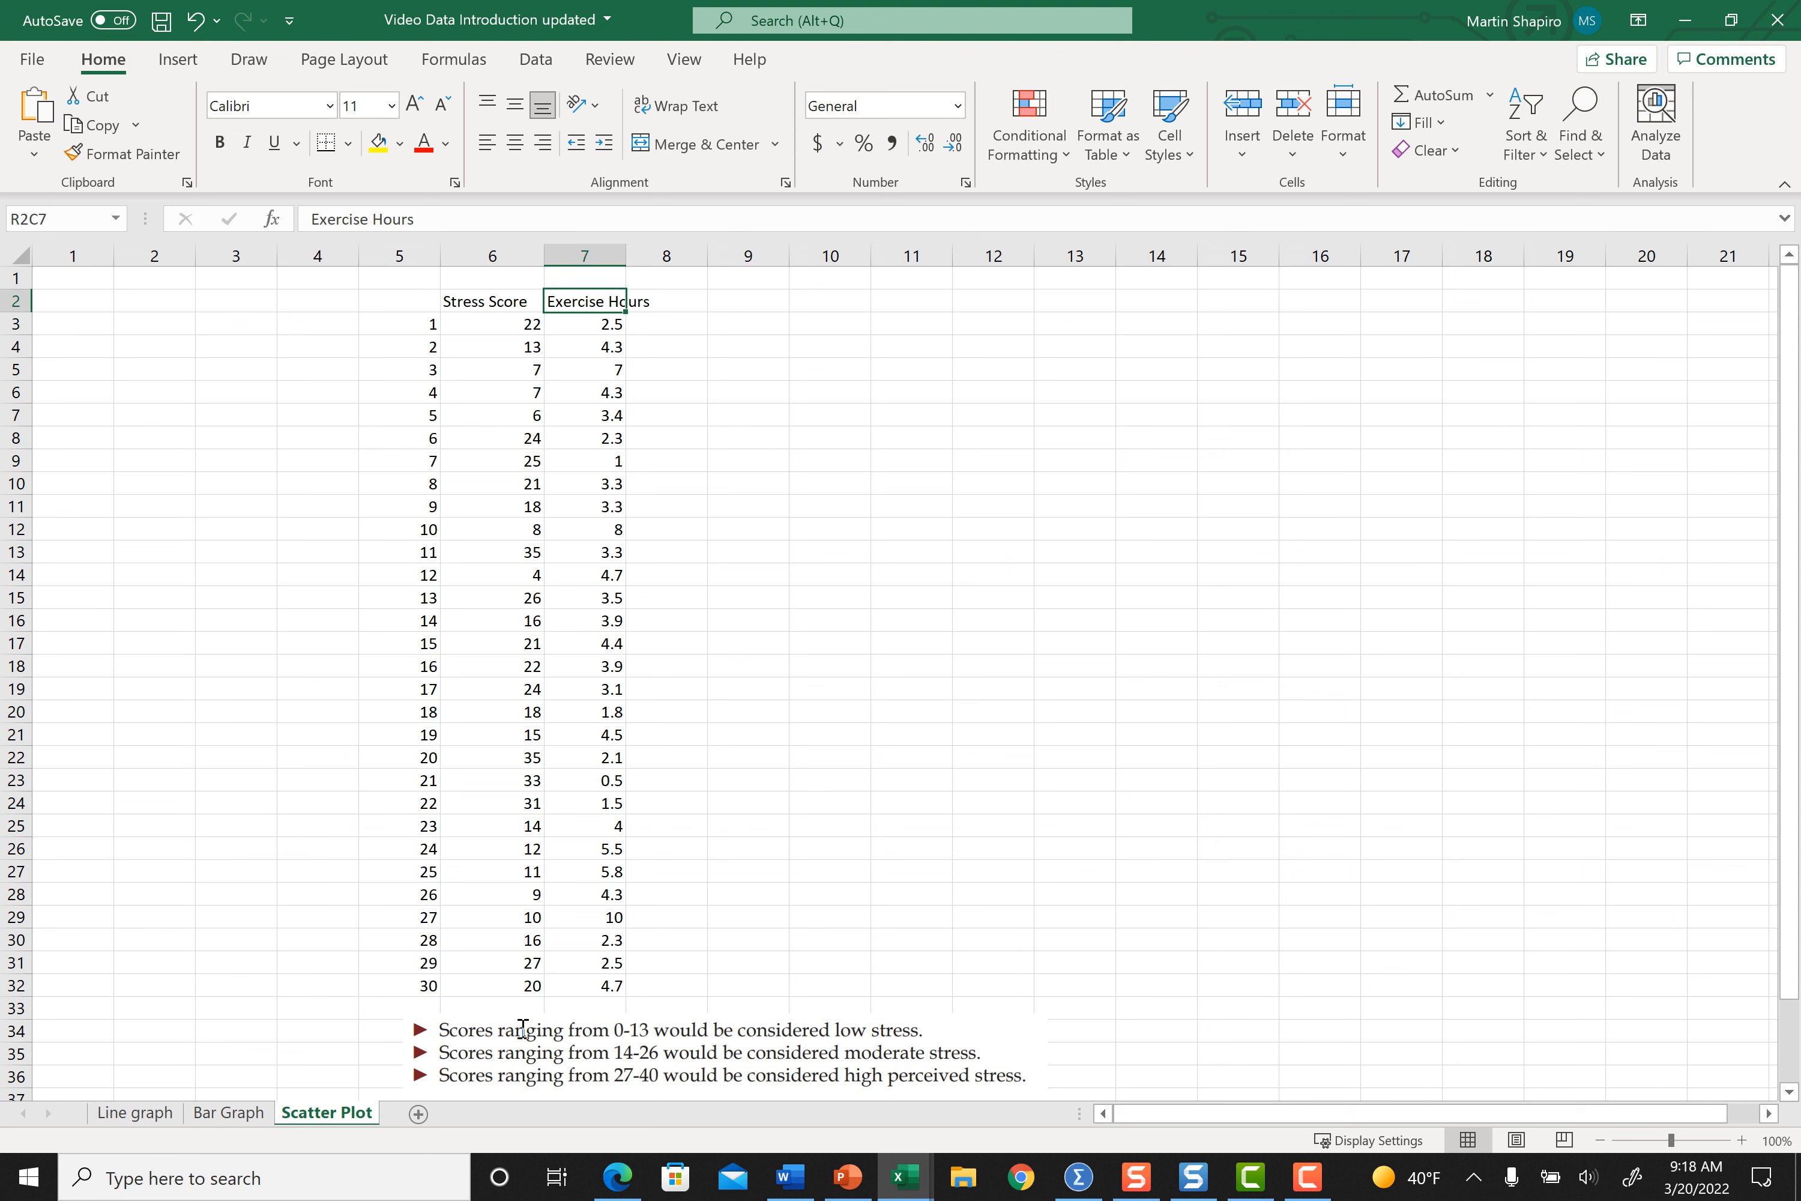
{"action": "left_click", "coordinate": [400, 324]}
{"action": "left_click", "coordinate": [492, 324]}
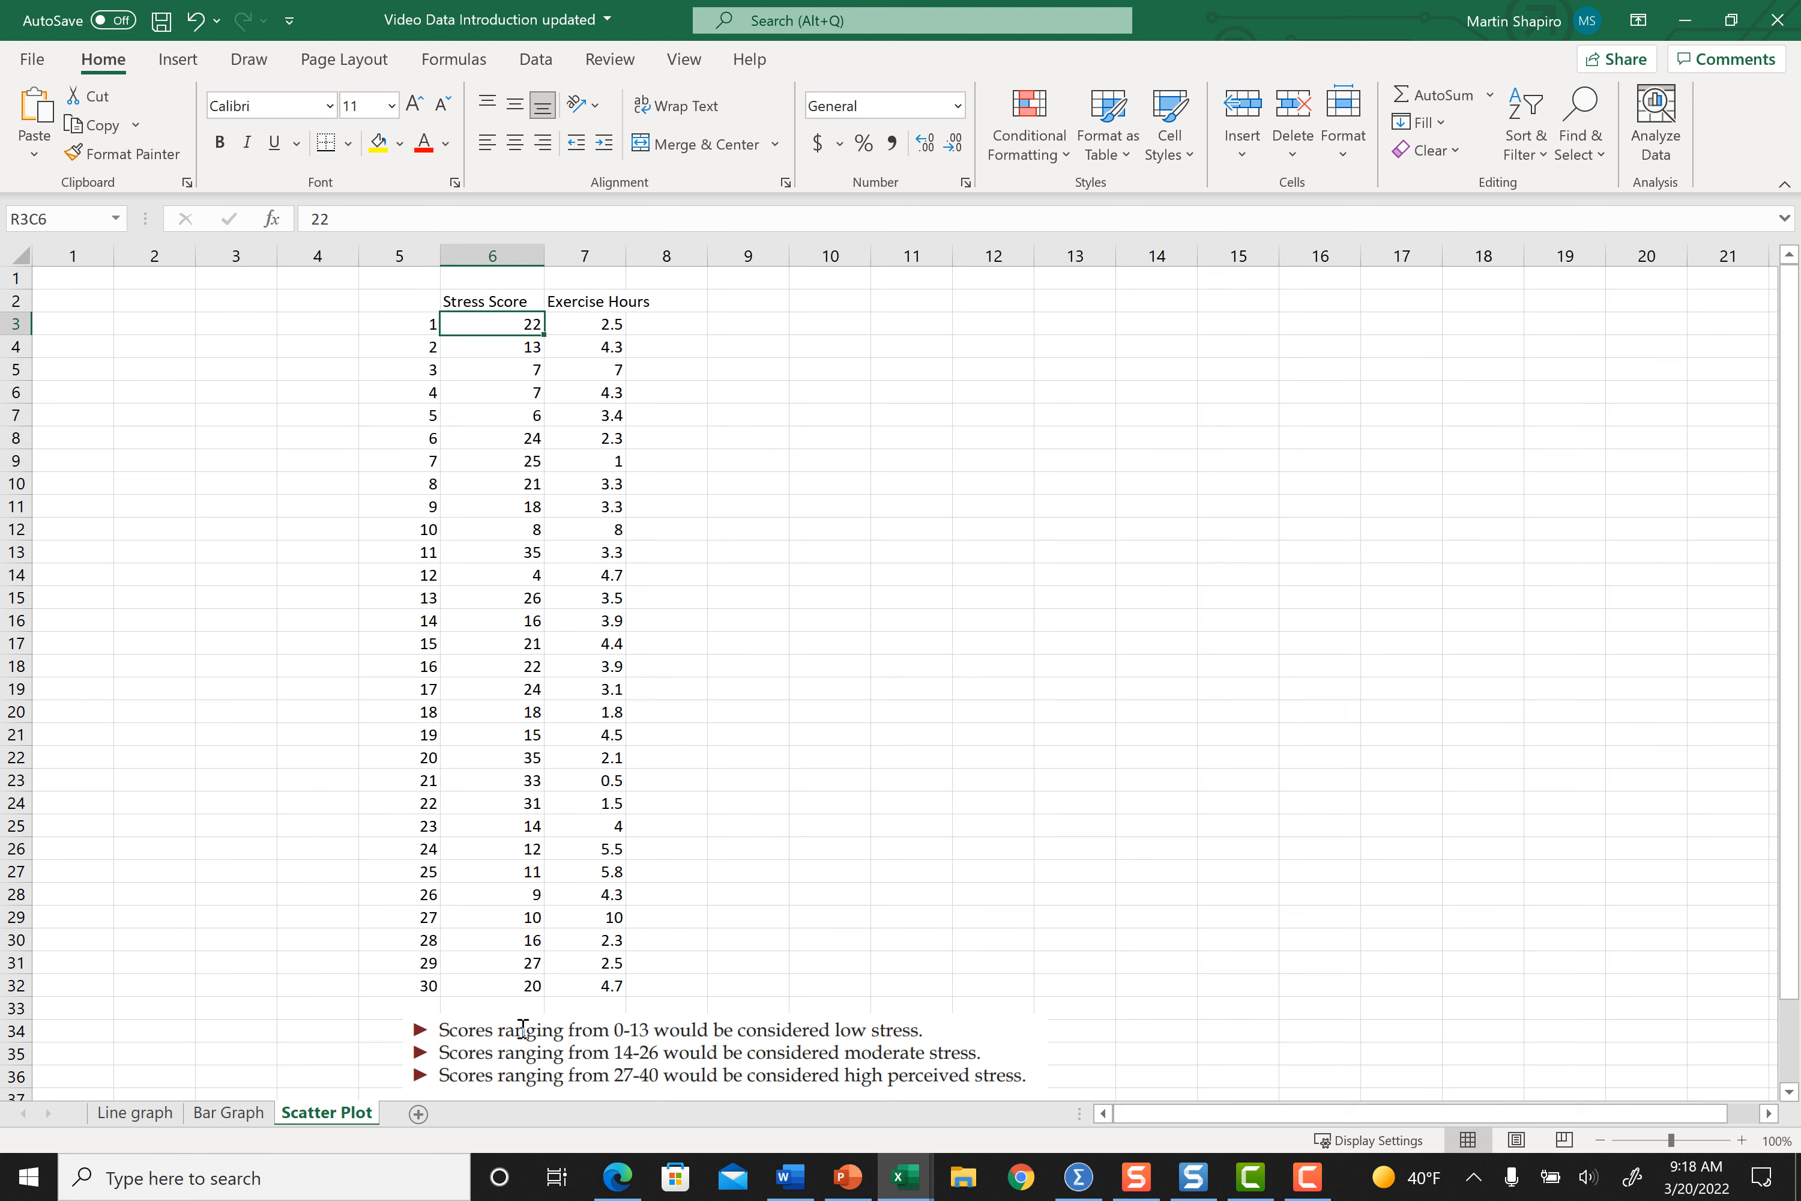
Insert a markers-only scatter chart from the Stress Score and Exercise Hours columns, including the headers and all 30 rows of data.
{"action": "key", "text": "Up"}
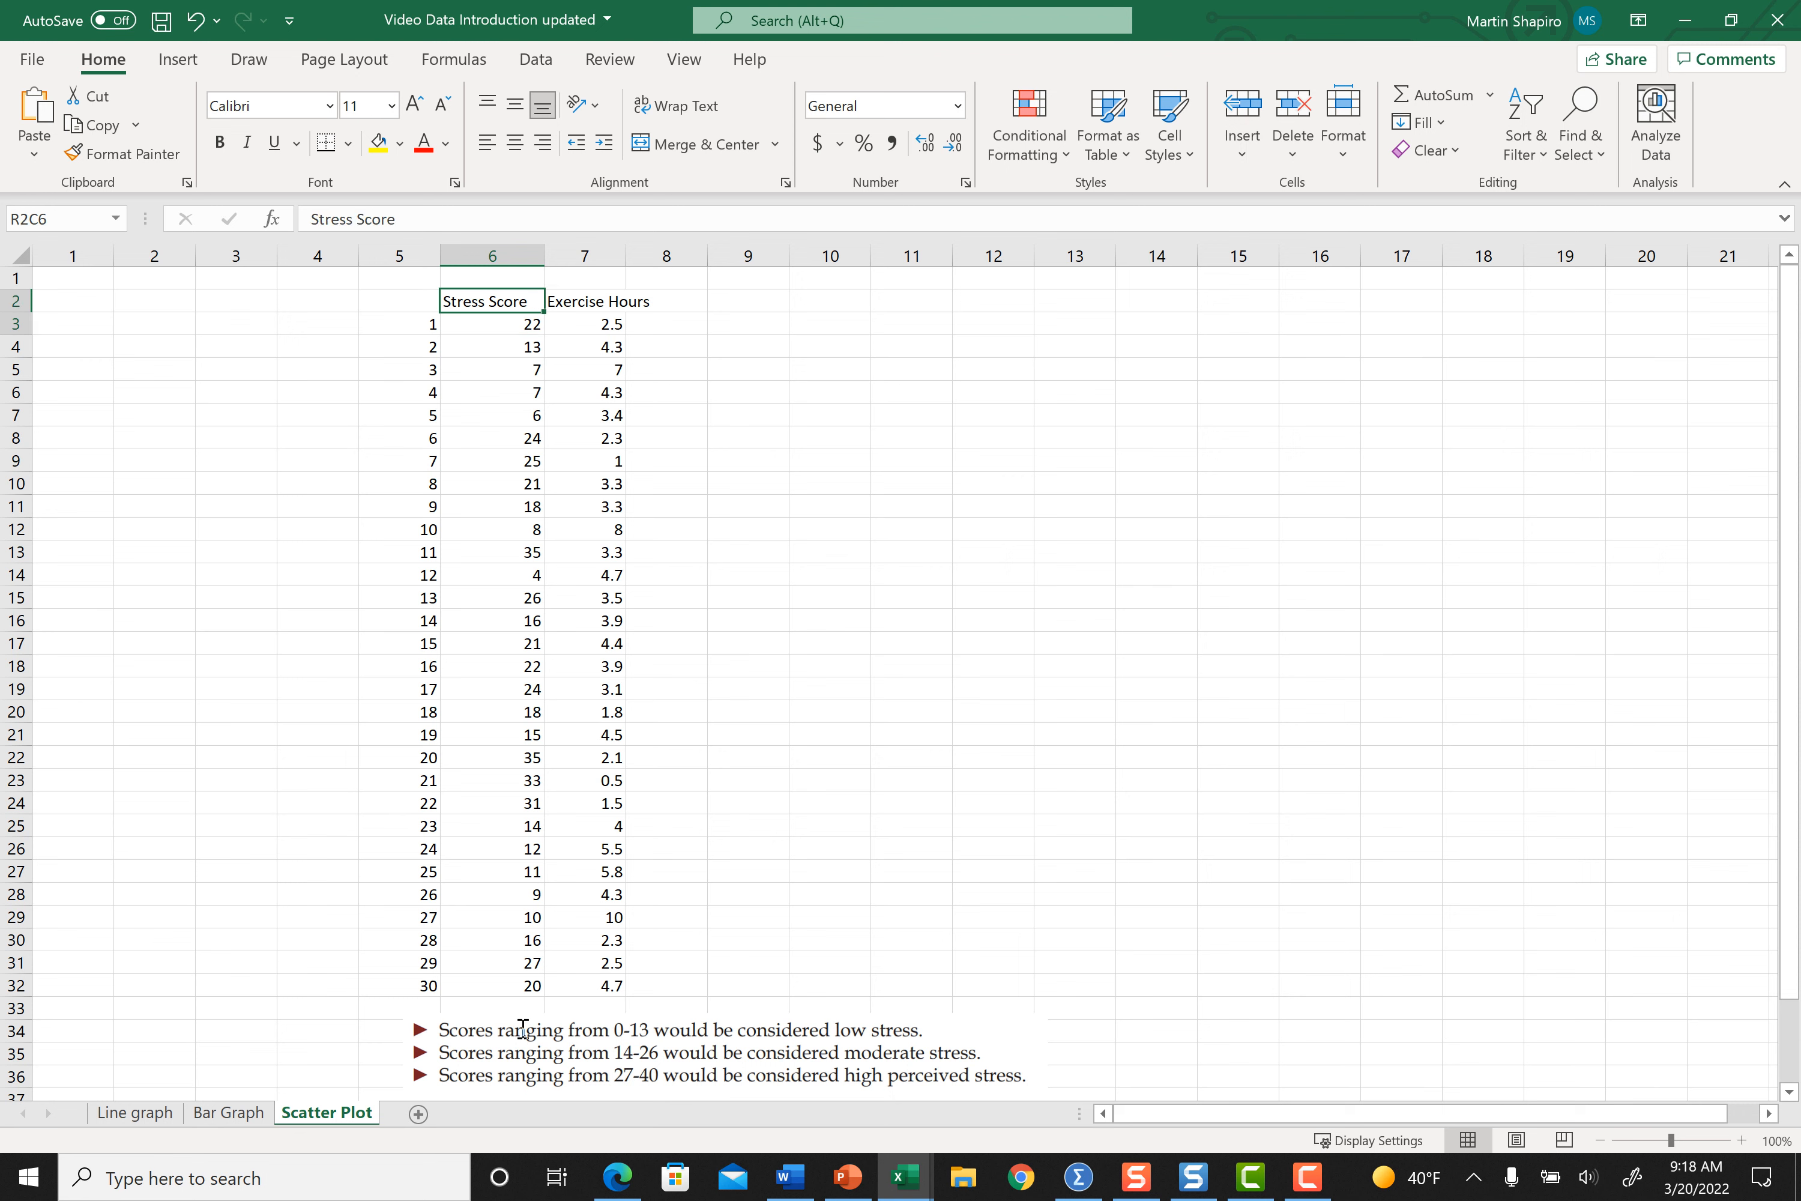
{"action": "key", "text": "shift+Down"}
{"action": "key", "text": "shift+Down"}
{"action": "key", "text": "shift+Down"}
{"action": "key", "text": "shift+Down"}
{"action": "key", "text": "shift+Down"}
{"action": "key", "text": "shift+Down"}
{"action": "key", "text": "shift+Down"}
{"action": "key", "text": "shift+Down"}
{"action": "key", "text": "shift+Down"}
{"action": "key", "text": "shift+Down"}
{"action": "key", "text": "shift+Down"}
{"action": "key", "text": "shift+Down"}
{"action": "key", "text": "shift+Right"}
{"action": "key", "text": "shift+Down"}
{"action": "key", "text": "shift+Down"}
{"action": "key", "text": "shift+Down"}
{"action": "key", "text": "shift+Down"}
{"action": "key", "text": "shift+Down"}
{"action": "key", "text": "shift+Down"}
{"action": "key", "text": "shift+Down"}
{"action": "key", "text": "shift+Down"}
{"action": "key", "text": "shift+Down"}
{"action": "key", "text": "shift+Down"}
{"action": "key", "text": "shift+Down"}
{"action": "key", "text": "shift+Down"}
{"action": "key", "text": "shift+Down"}
{"action": "key", "text": "shift+Down"}
{"action": "key", "text": "shift+Down"}
{"action": "key", "text": "shift+Down"}
{"action": "key", "text": "shift+Down"}
{"action": "key", "text": "shift+Down"}
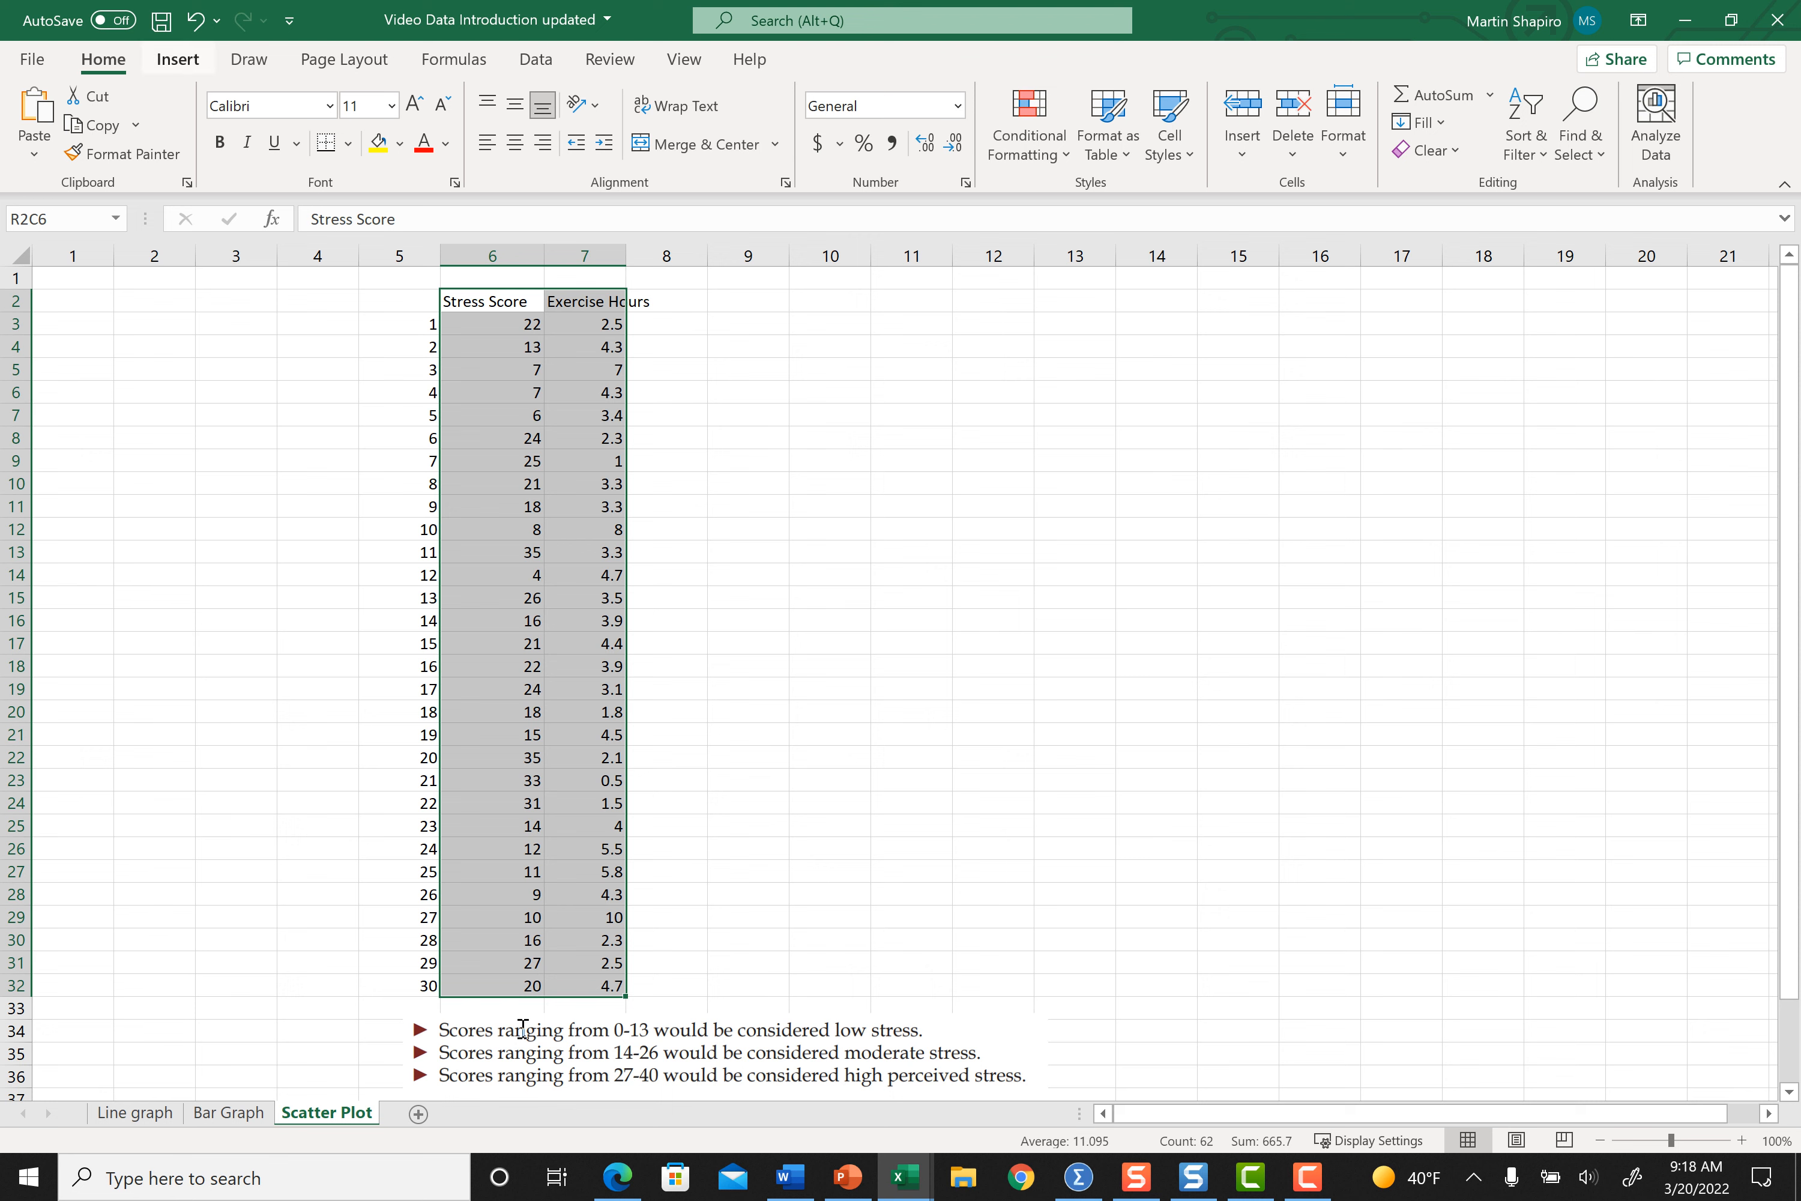
{"action": "left_click", "coordinate": [178, 59]}
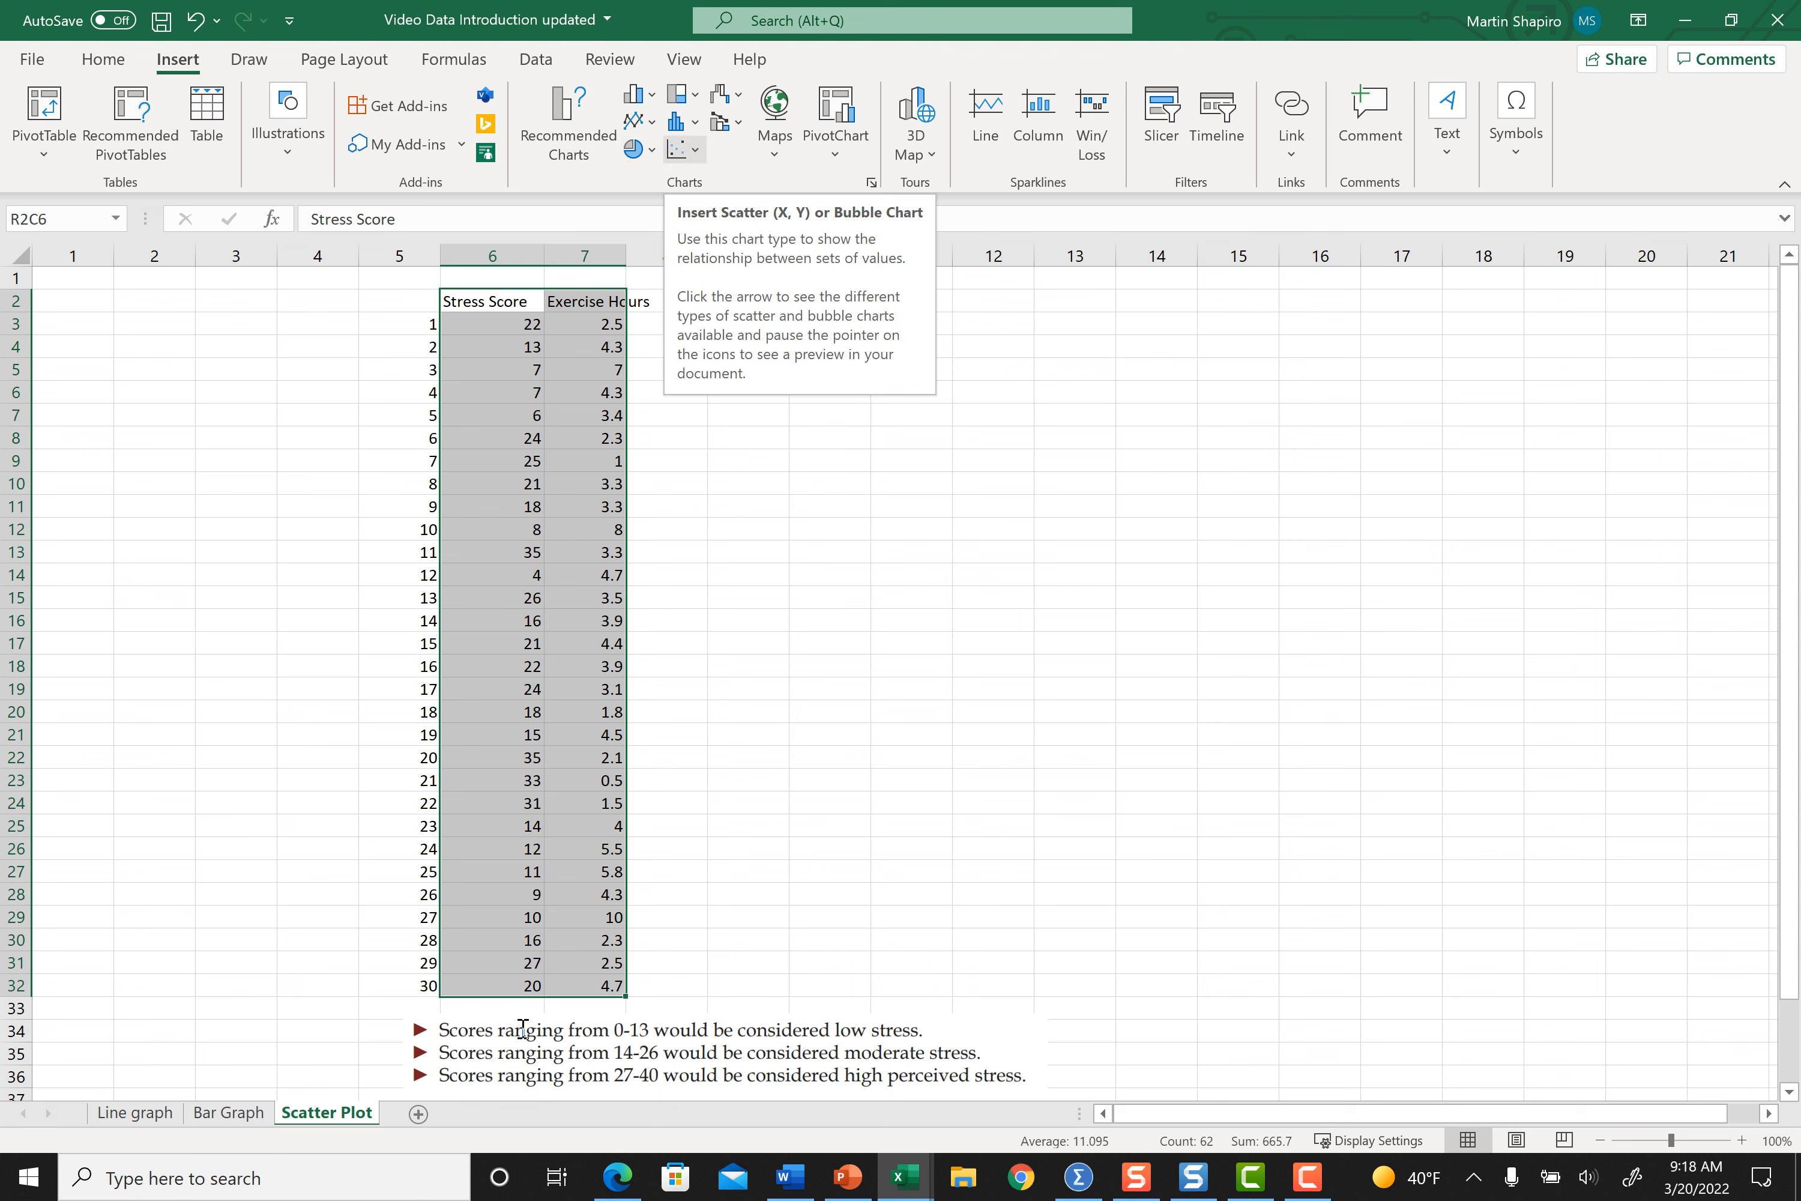
{"action": "left_click", "coordinate": [682, 150]}
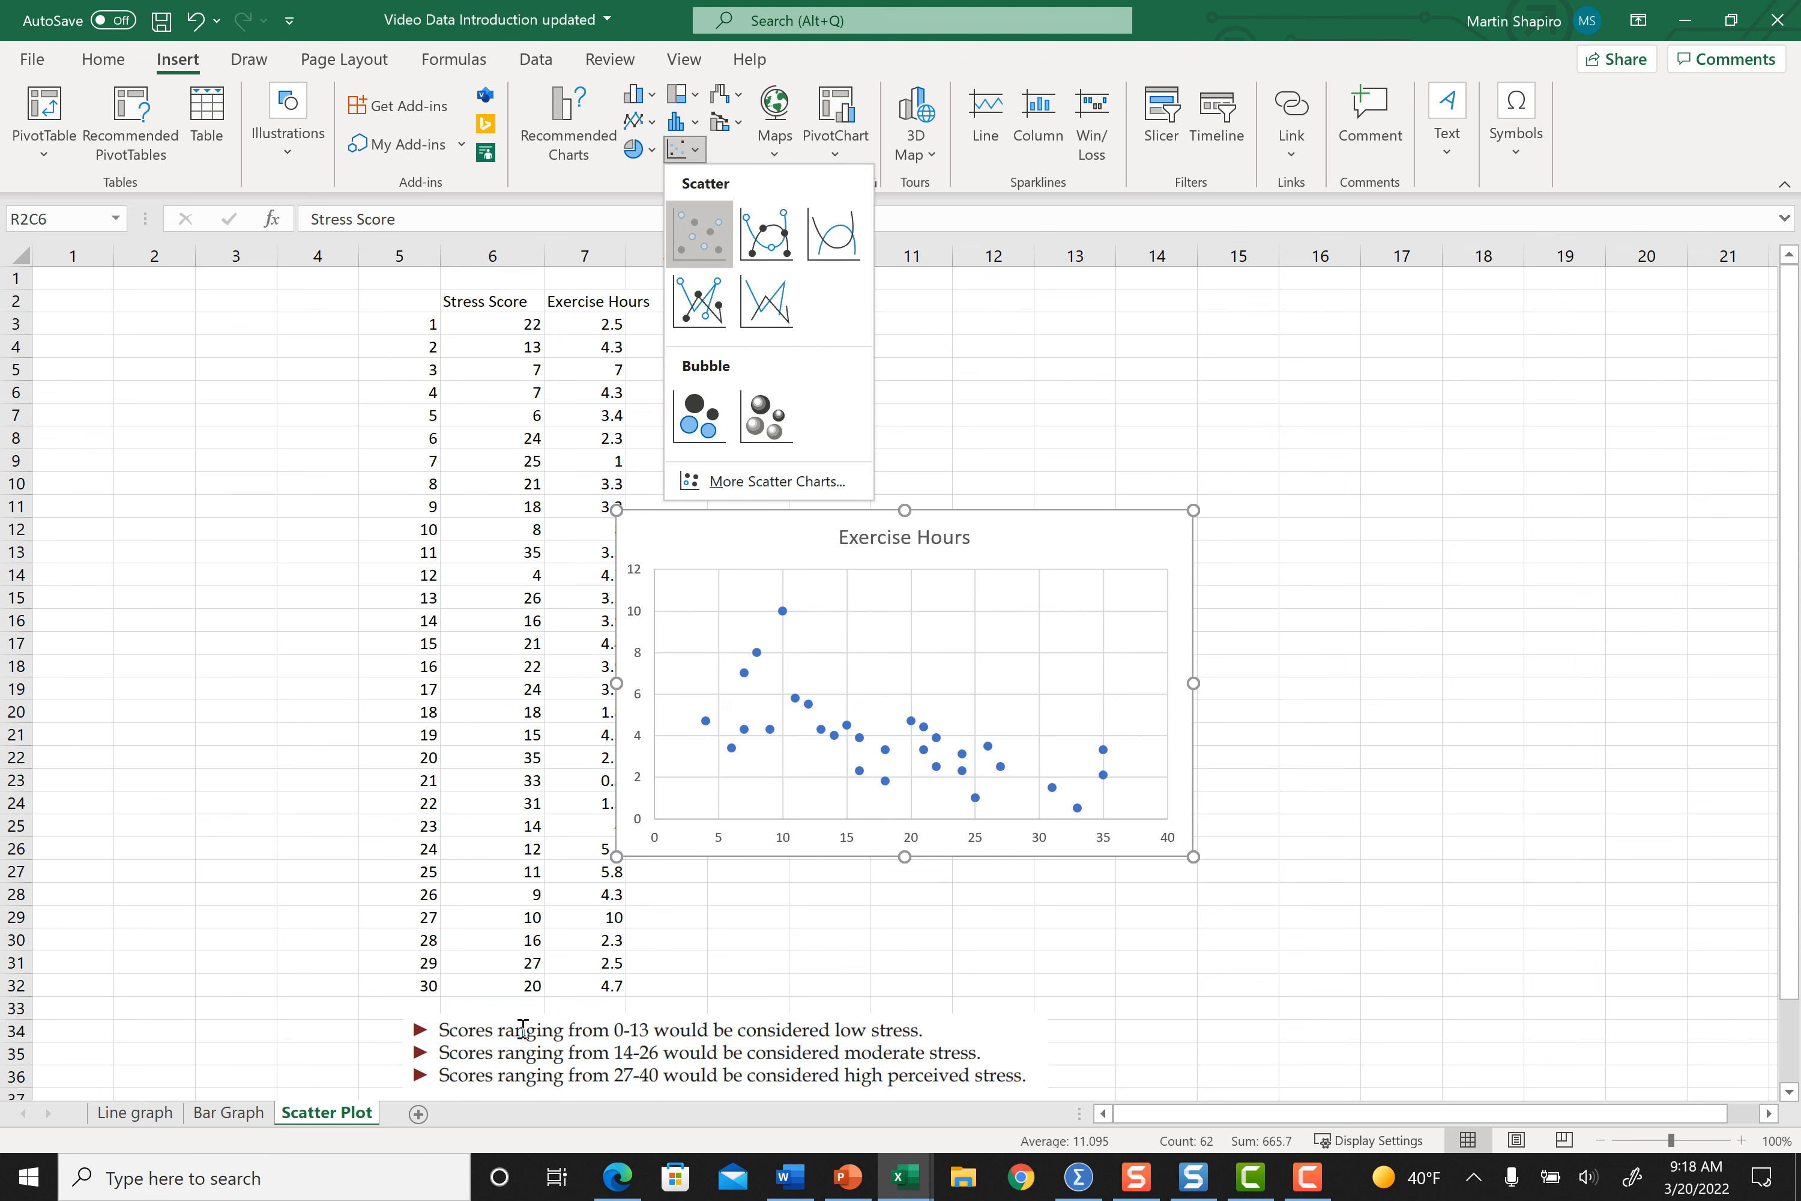
{"action": "left_click", "coordinate": [699, 234]}
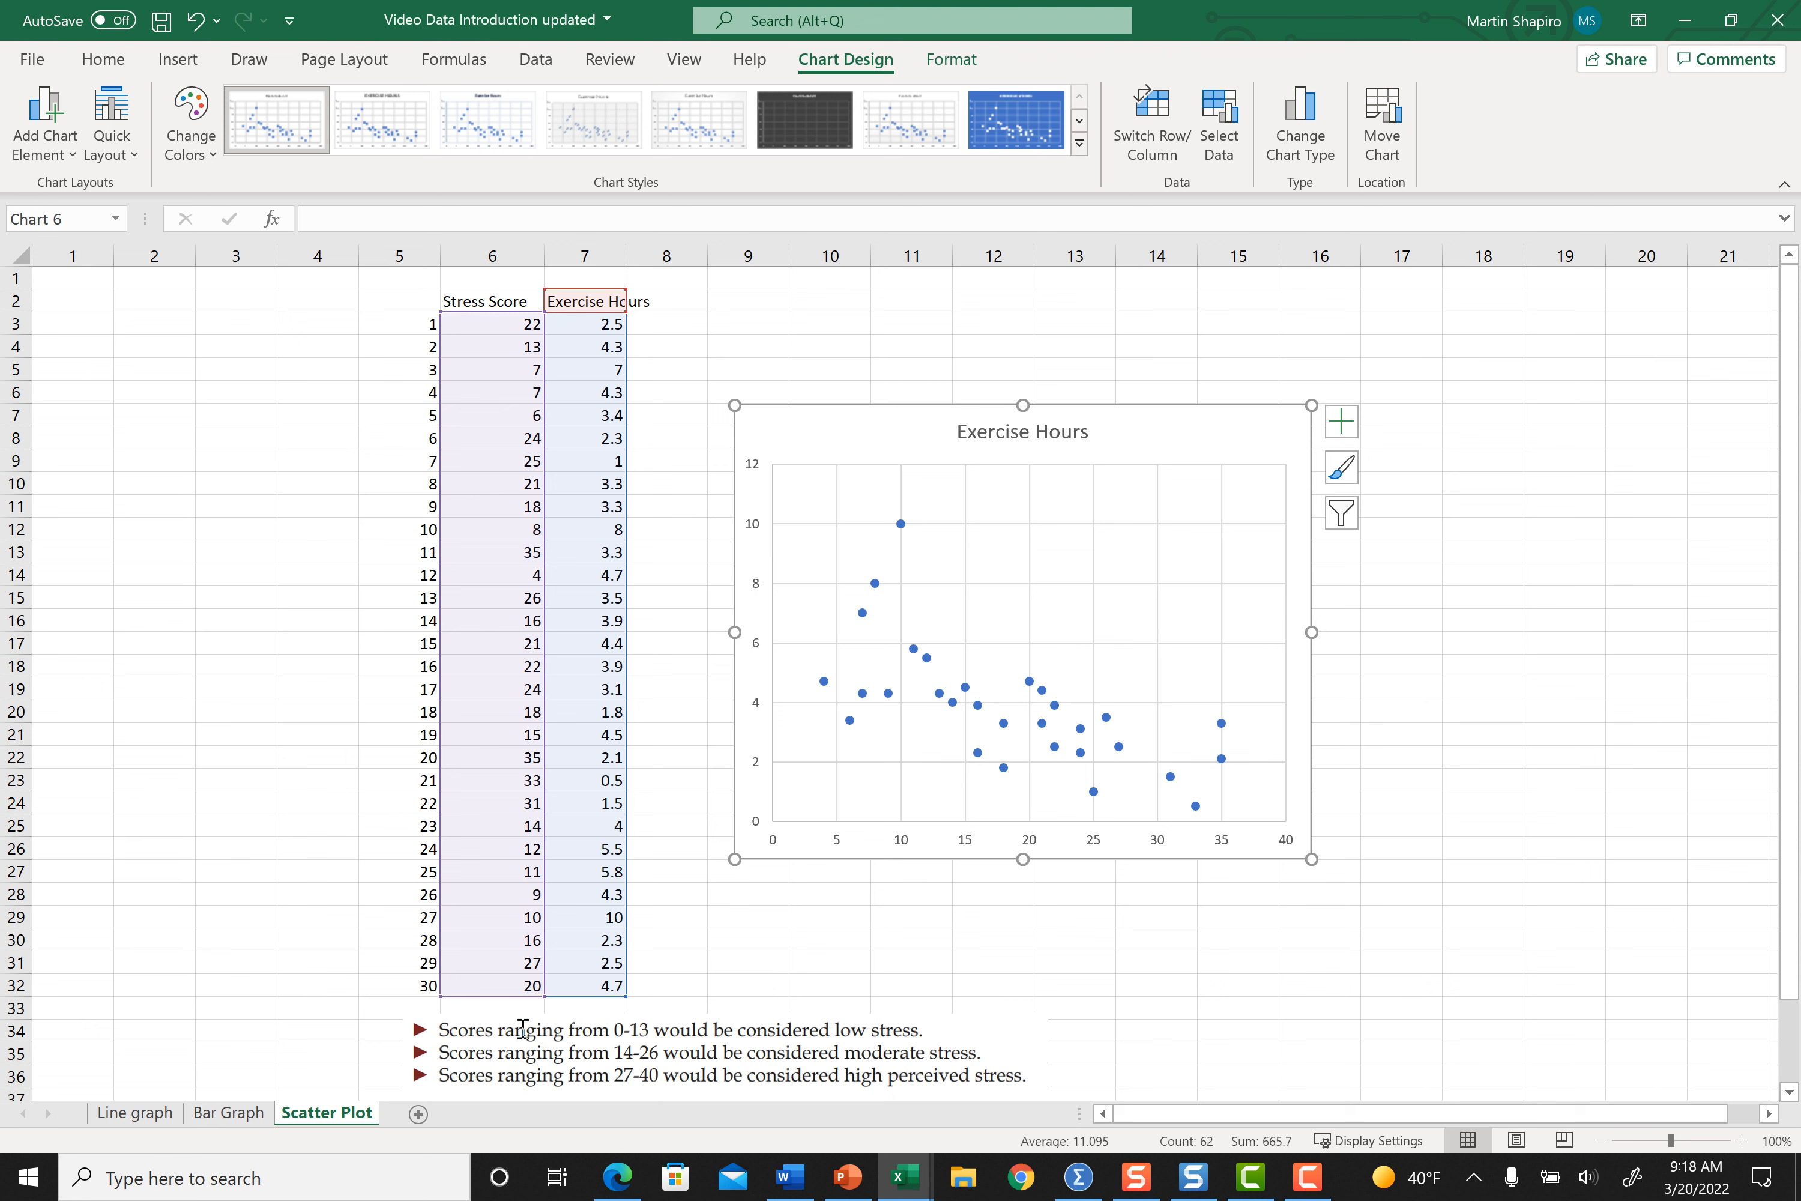
Delete the scatter chart's title and add axis titles to both axes.
{"action": "left_click", "coordinate": [1022, 432]}
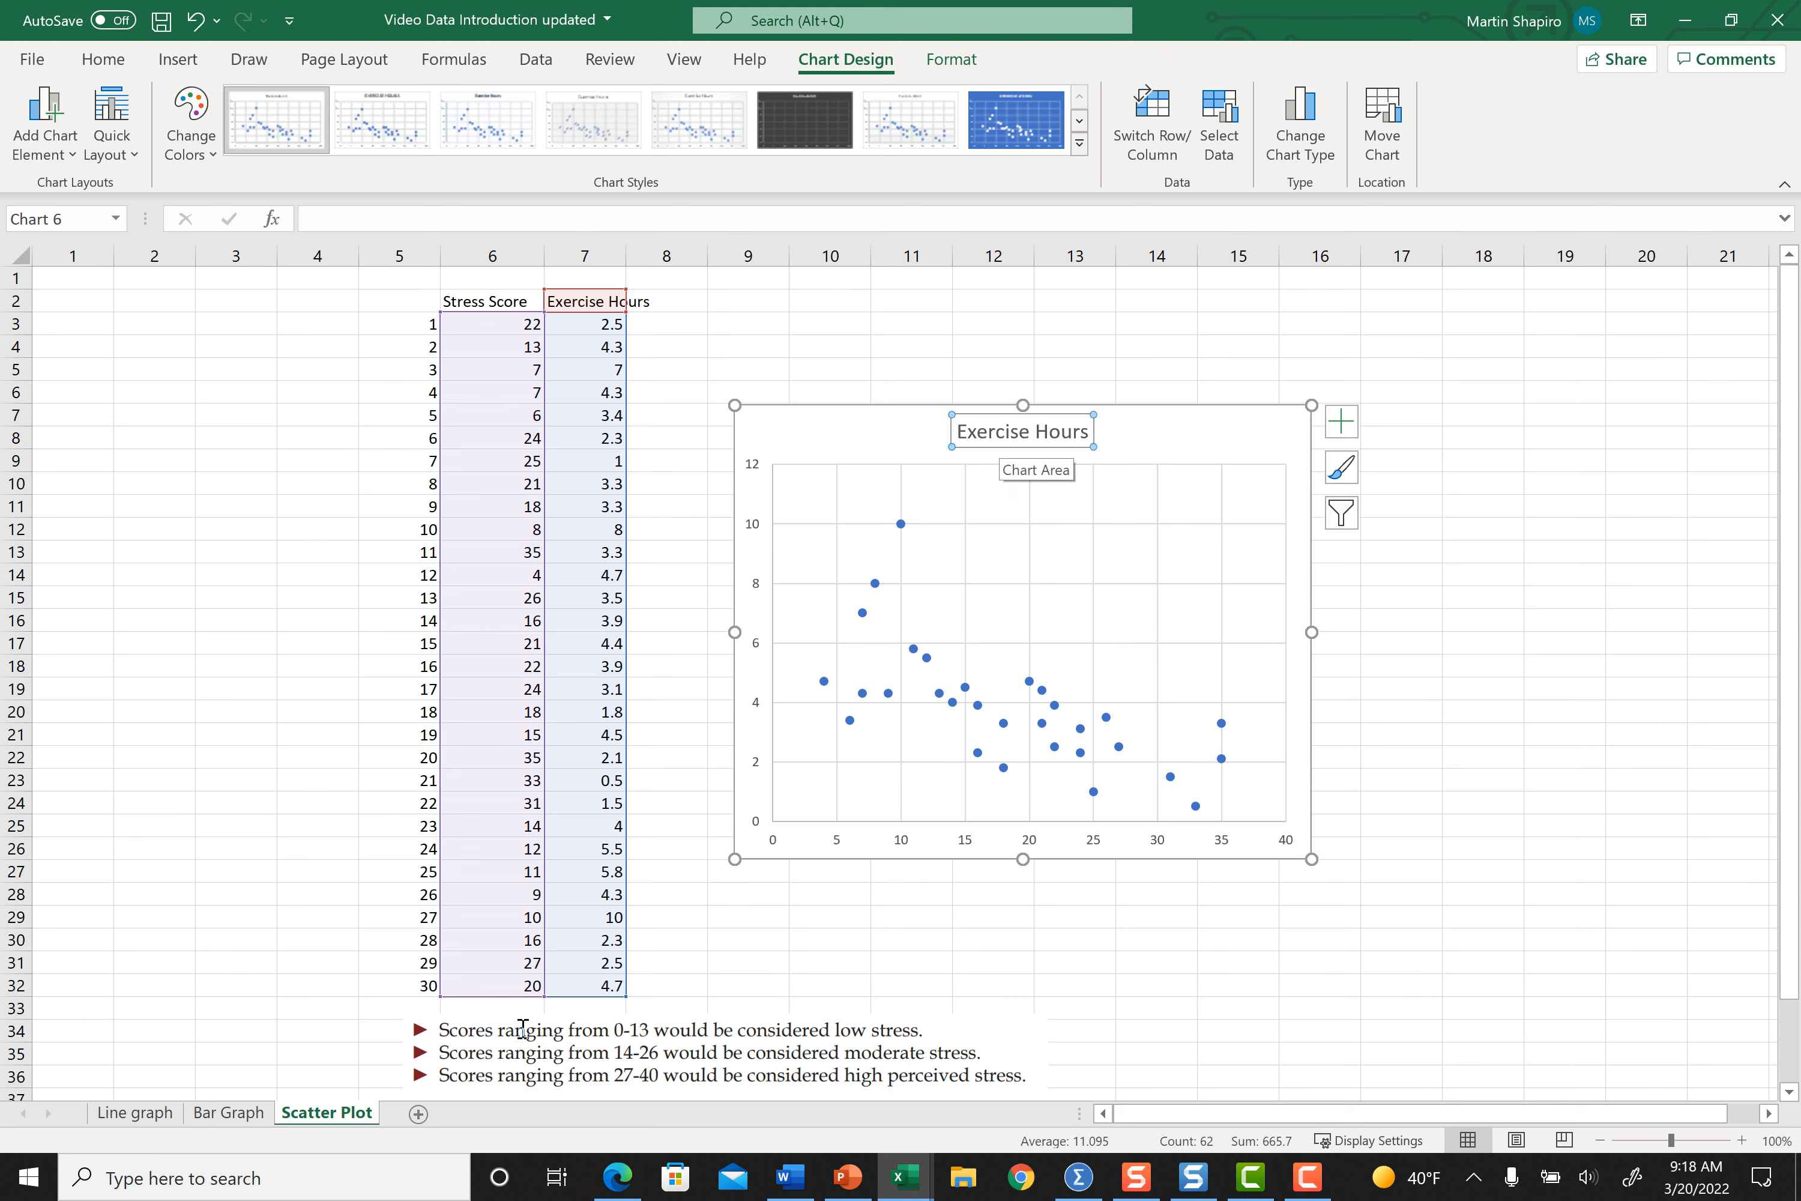
{"action": "key", "text": "Delete"}
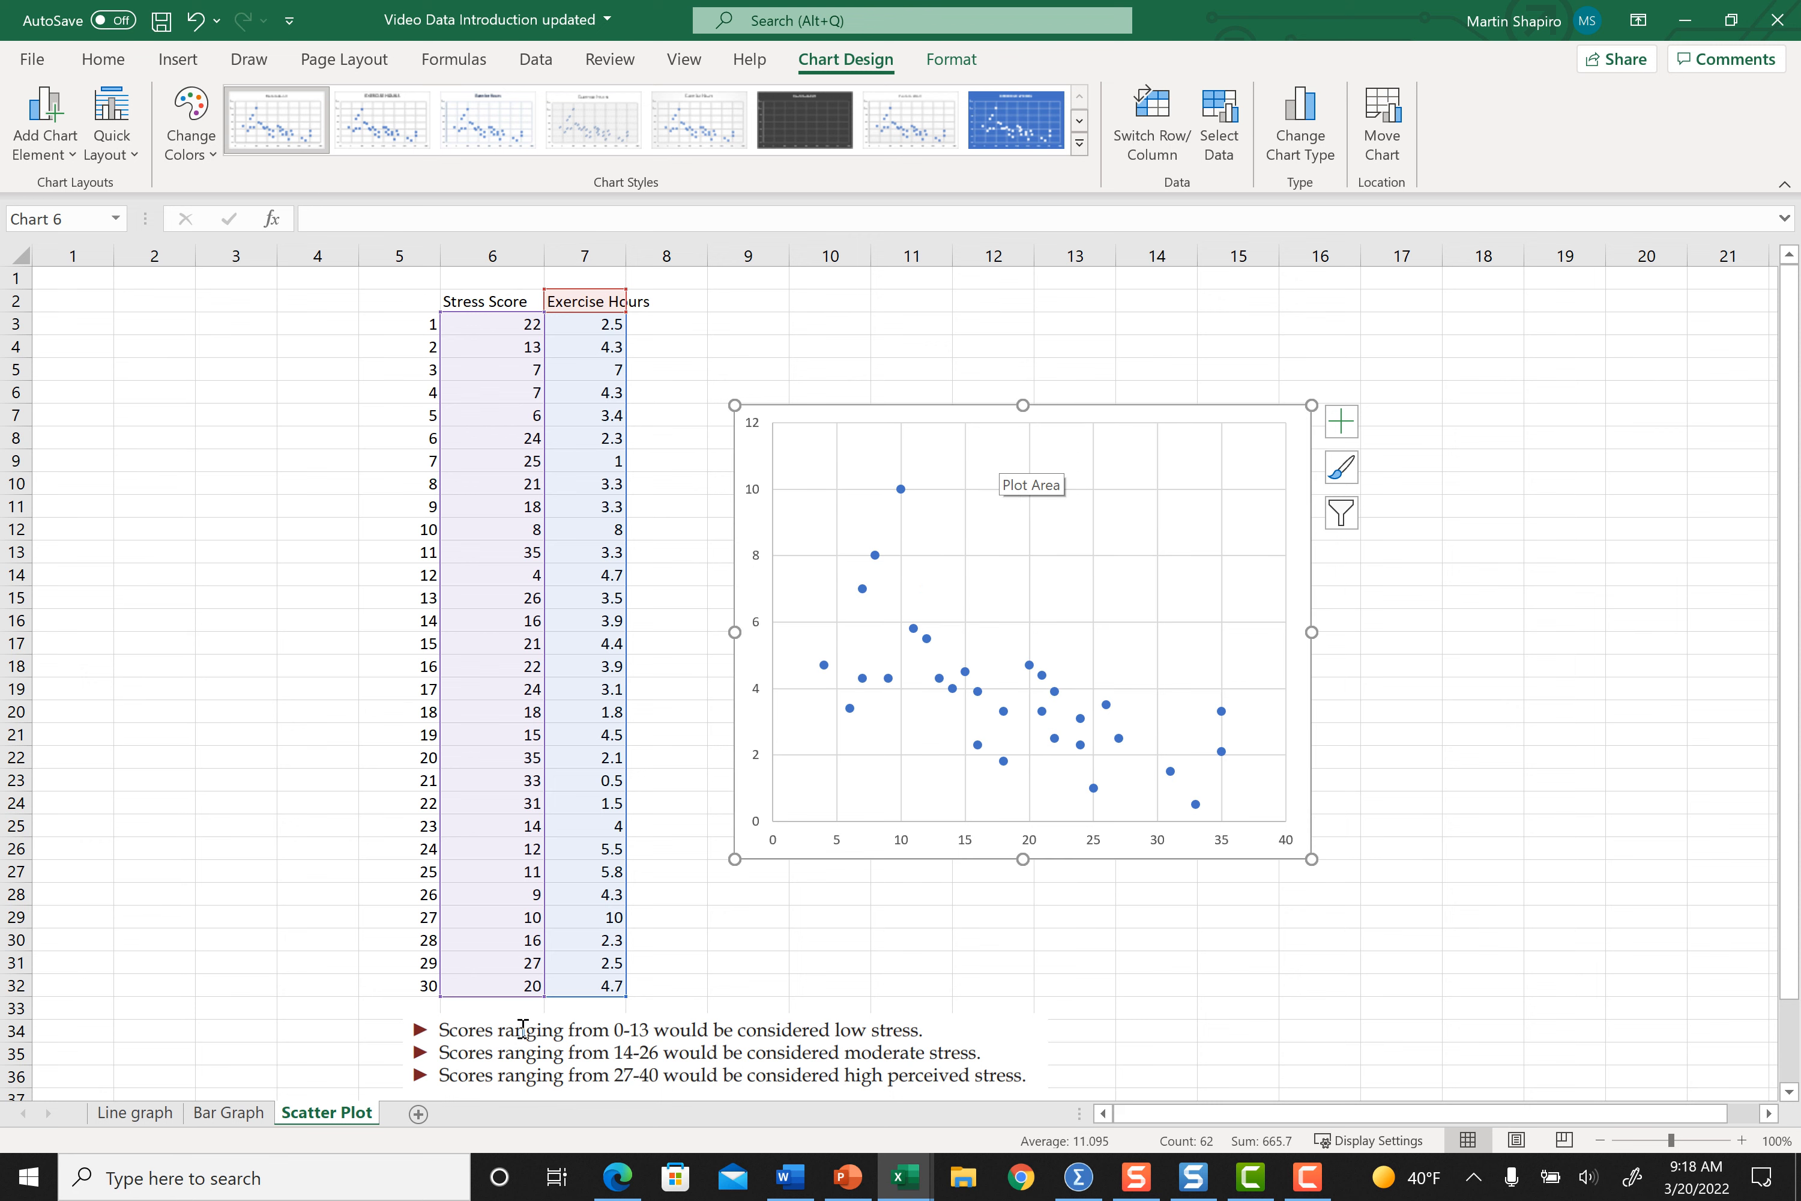
{"action": "left_click", "coordinate": [1340, 421]}
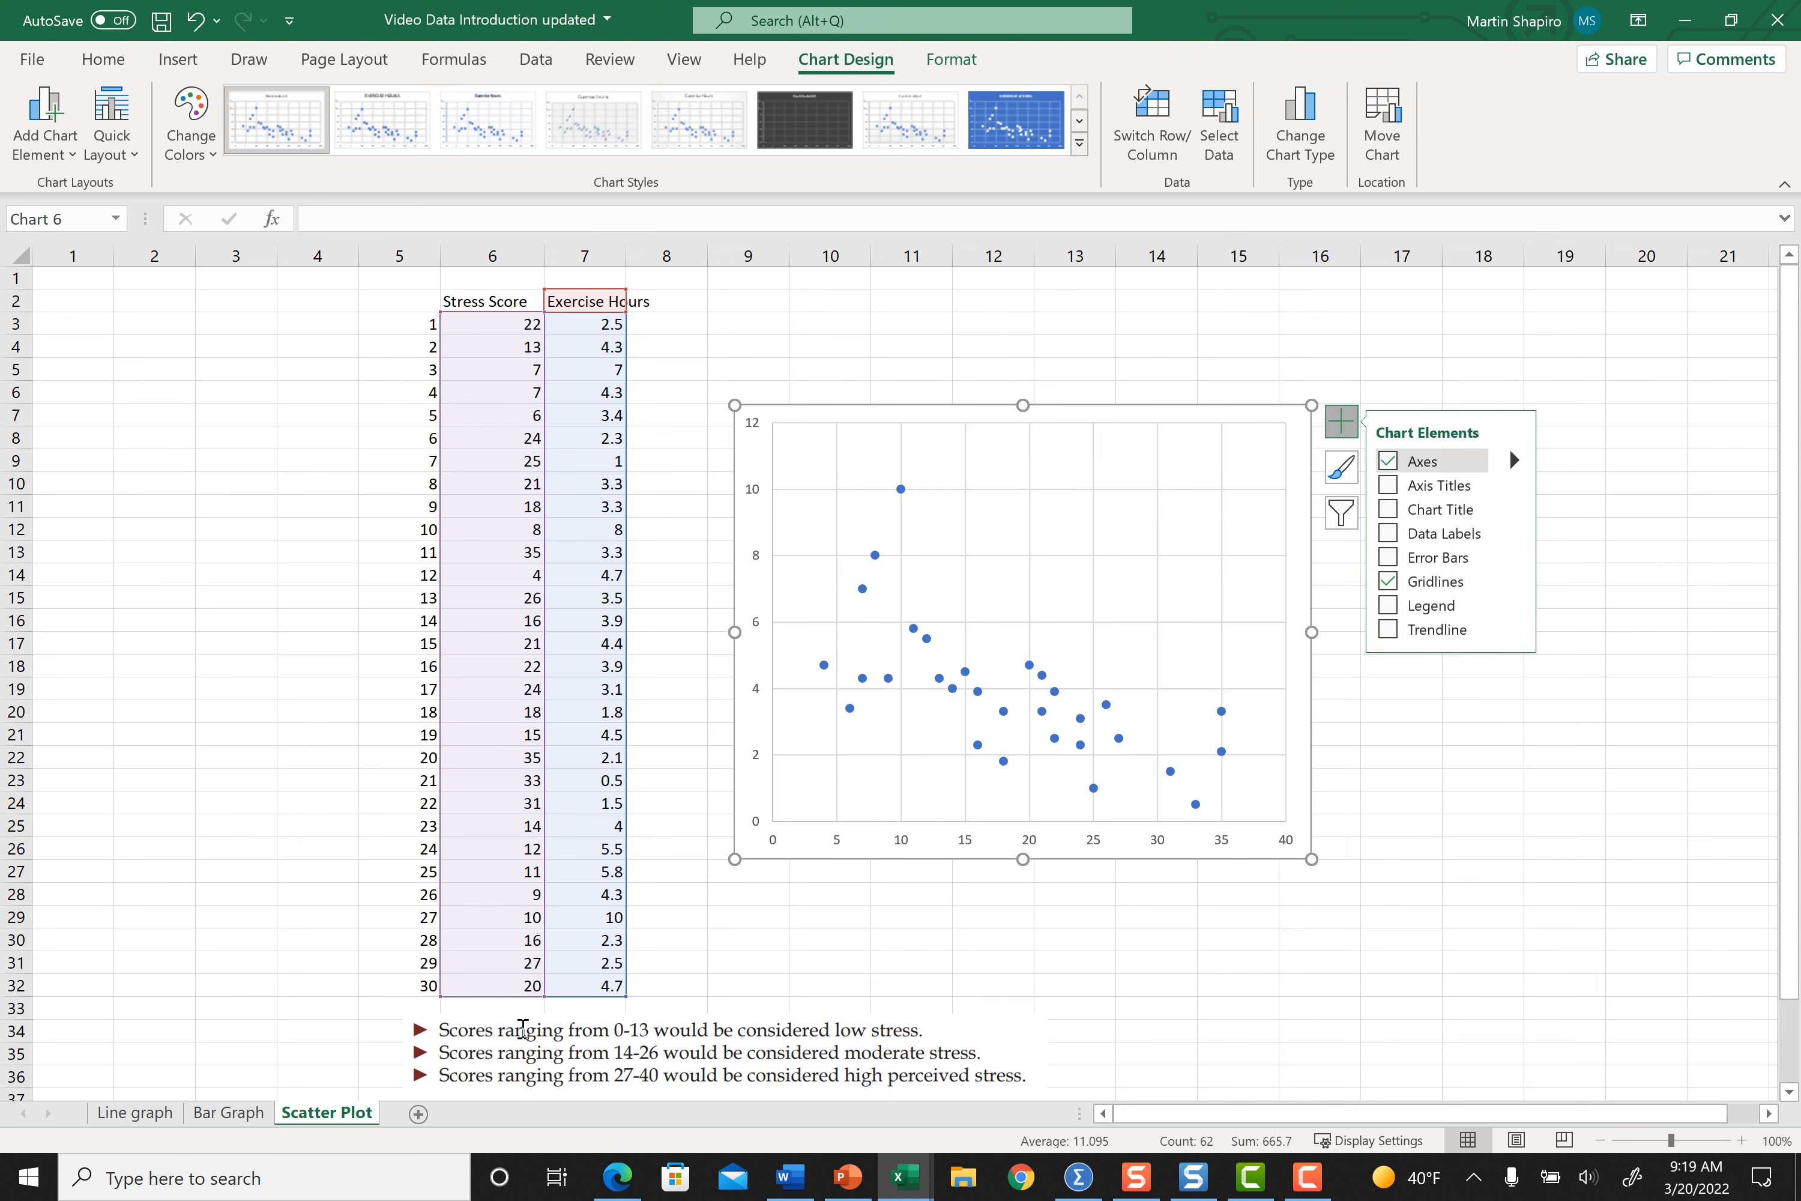
{"action": "left_click", "coordinate": [1388, 485]}
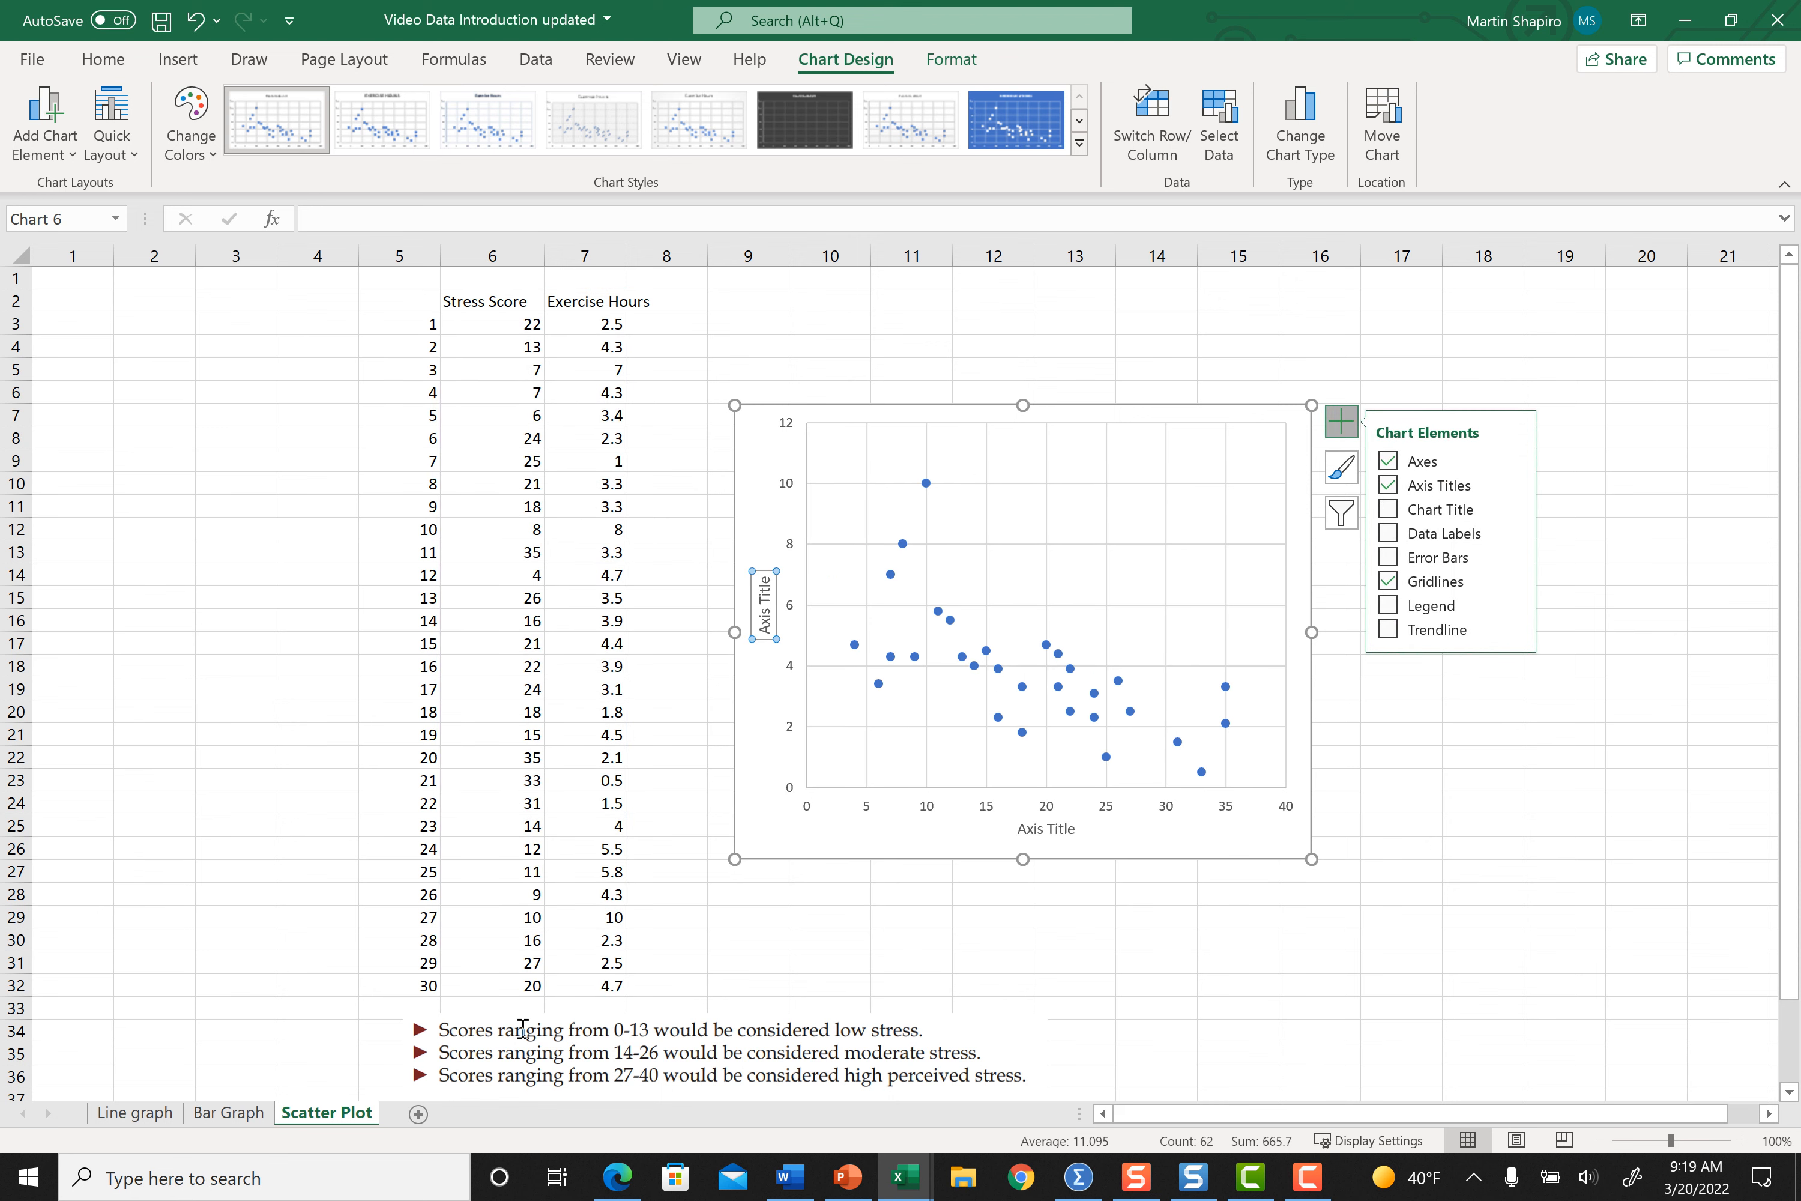
Replace the vertical axis title's placeholder text with "Hour of Exerise per Week".
{"action": "left_click", "coordinate": [764, 631]}
{"action": "key", "text": "Delete"}
{"action": "key", "text": "Delete"}
{"action": "key", "text": "Delete"}
{"action": "key", "text": "Delete"}
{"action": "key", "text": "Delete"}
{"action": "key", "text": "Delete"}
{"action": "key", "text": "Delete"}
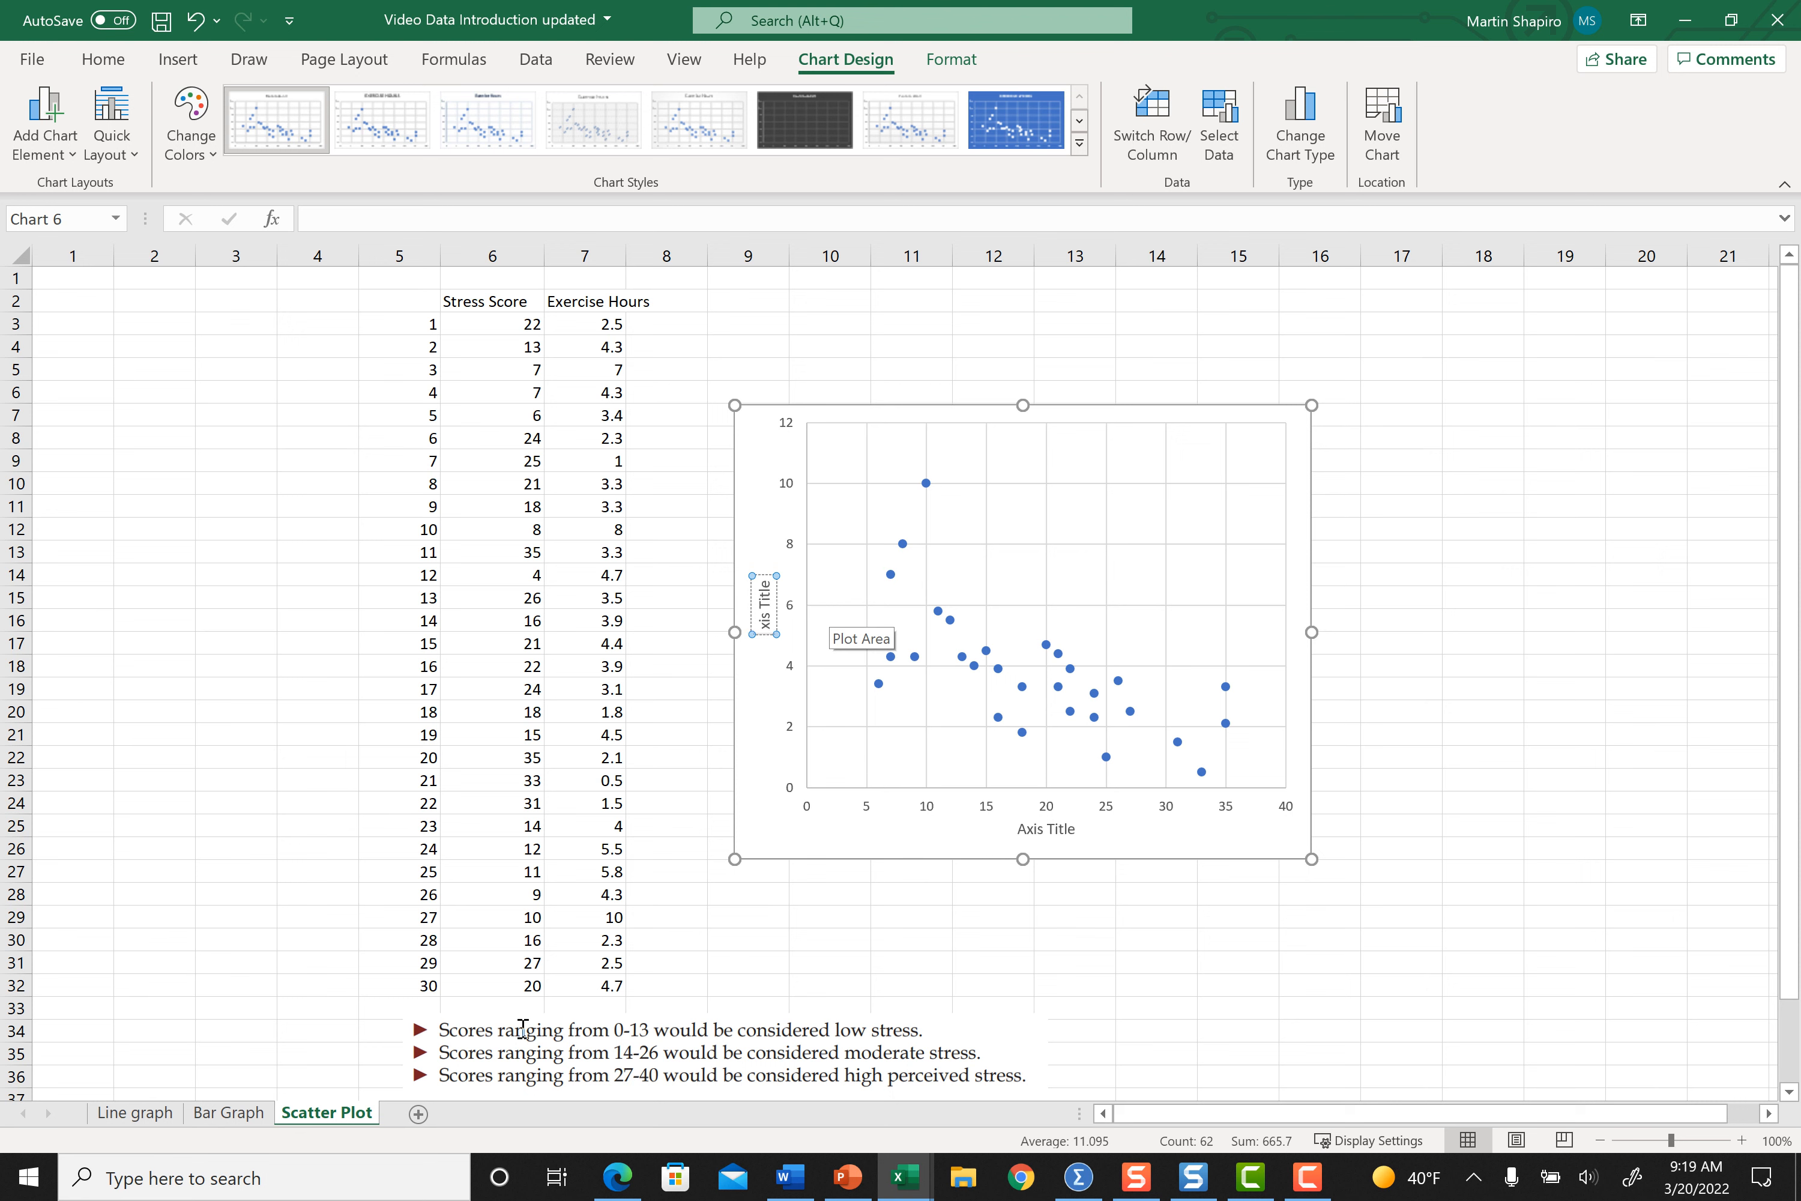
{"action": "key", "text": "Delete"}
{"action": "key", "text": "Delete"}
{"action": "key", "text": "Delete"}
{"action": "type", "text": "Hour of Exerise"}
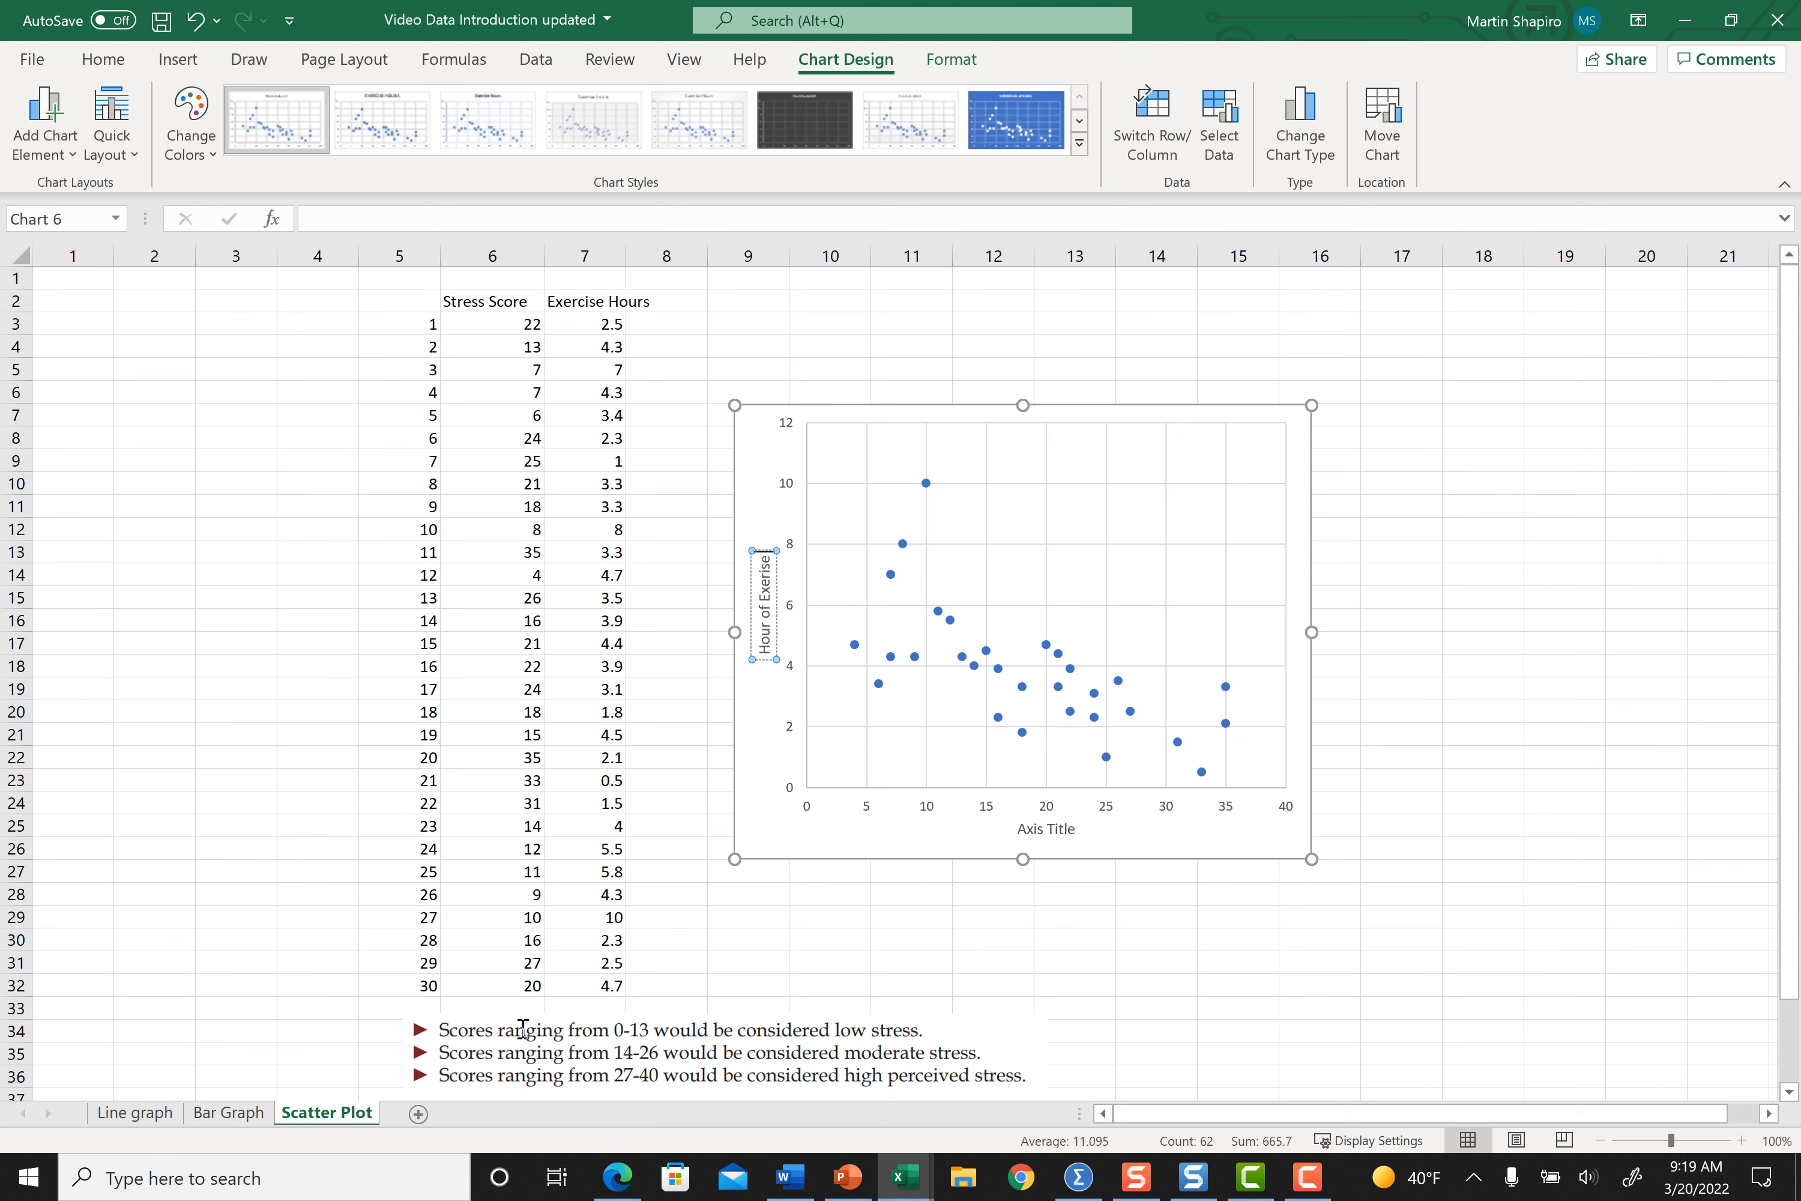
{"action": "type", "text": " per Week"}
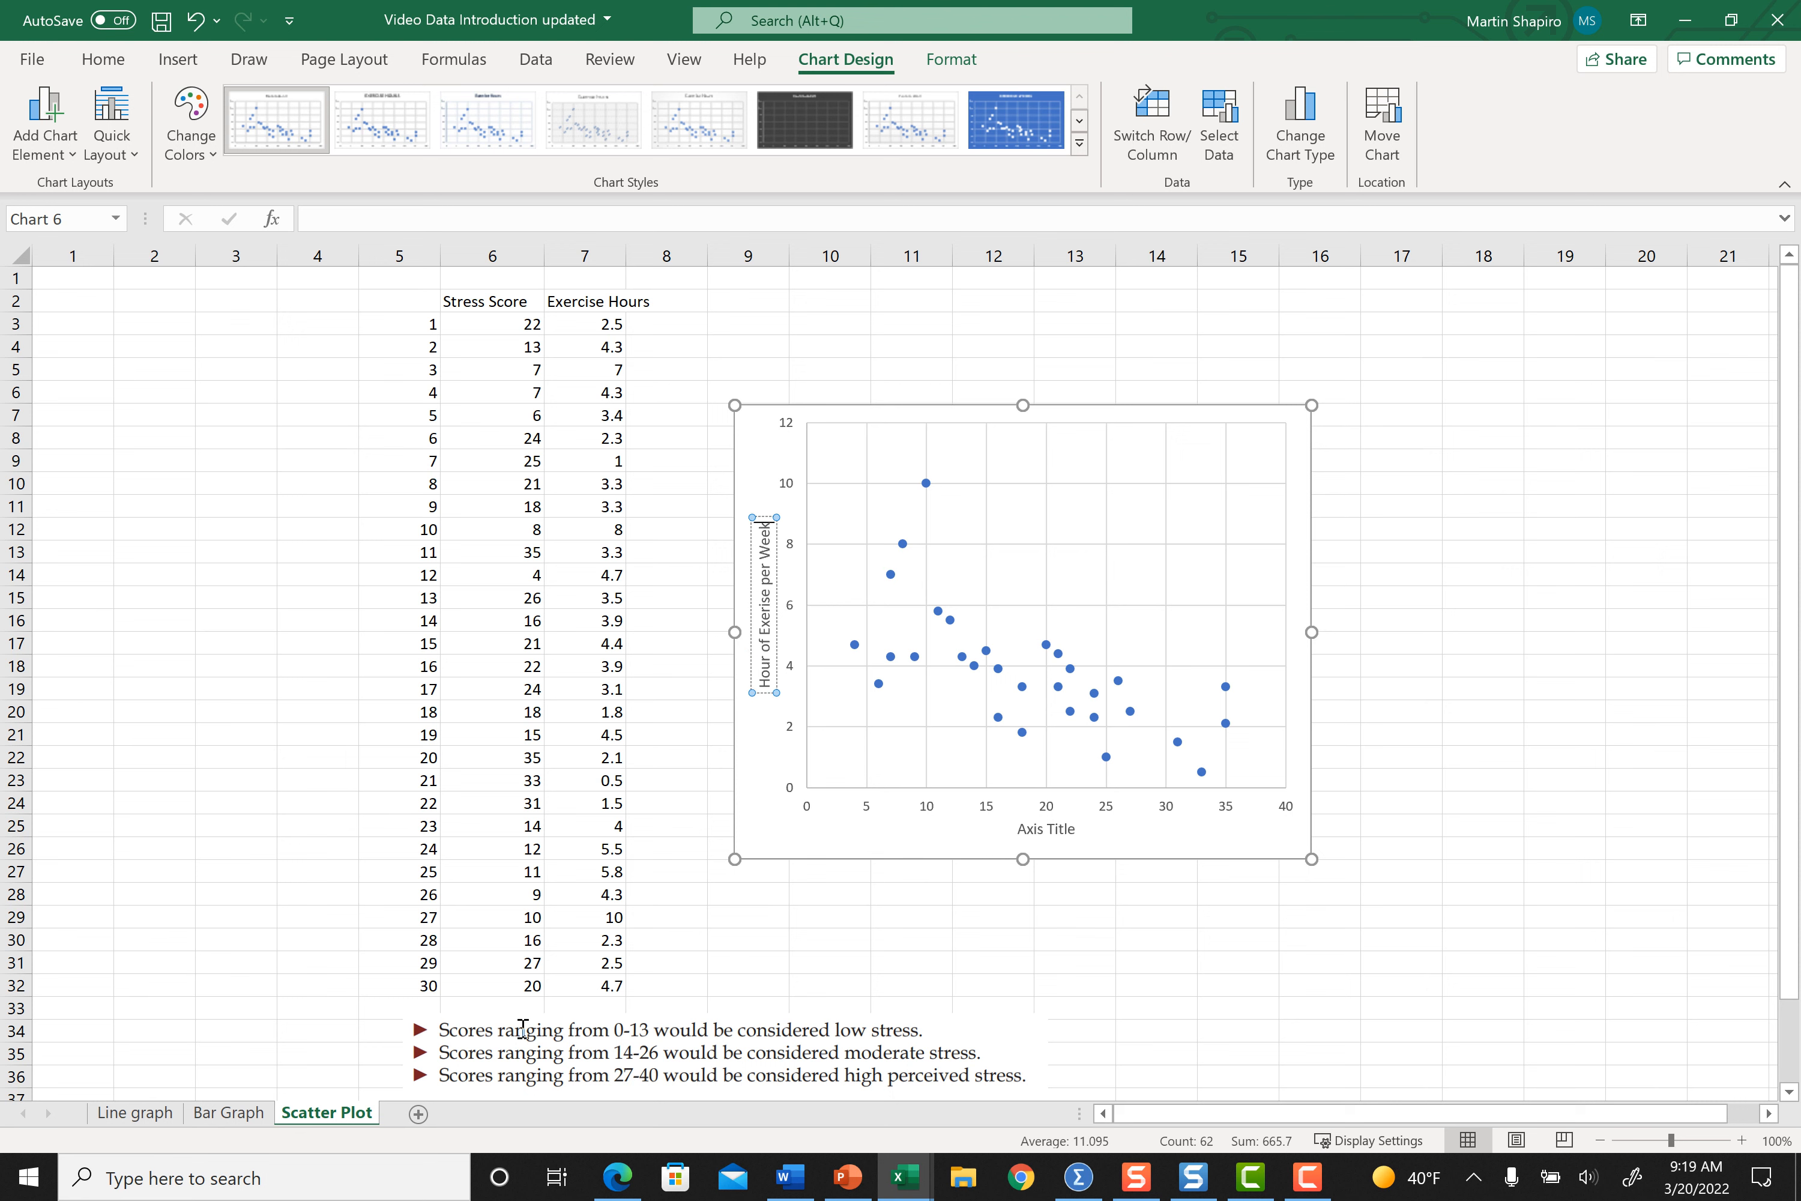
Replace the horizontal axis title's placeholder text with "PSS score".
{"action": "key", "text": "Tab"}
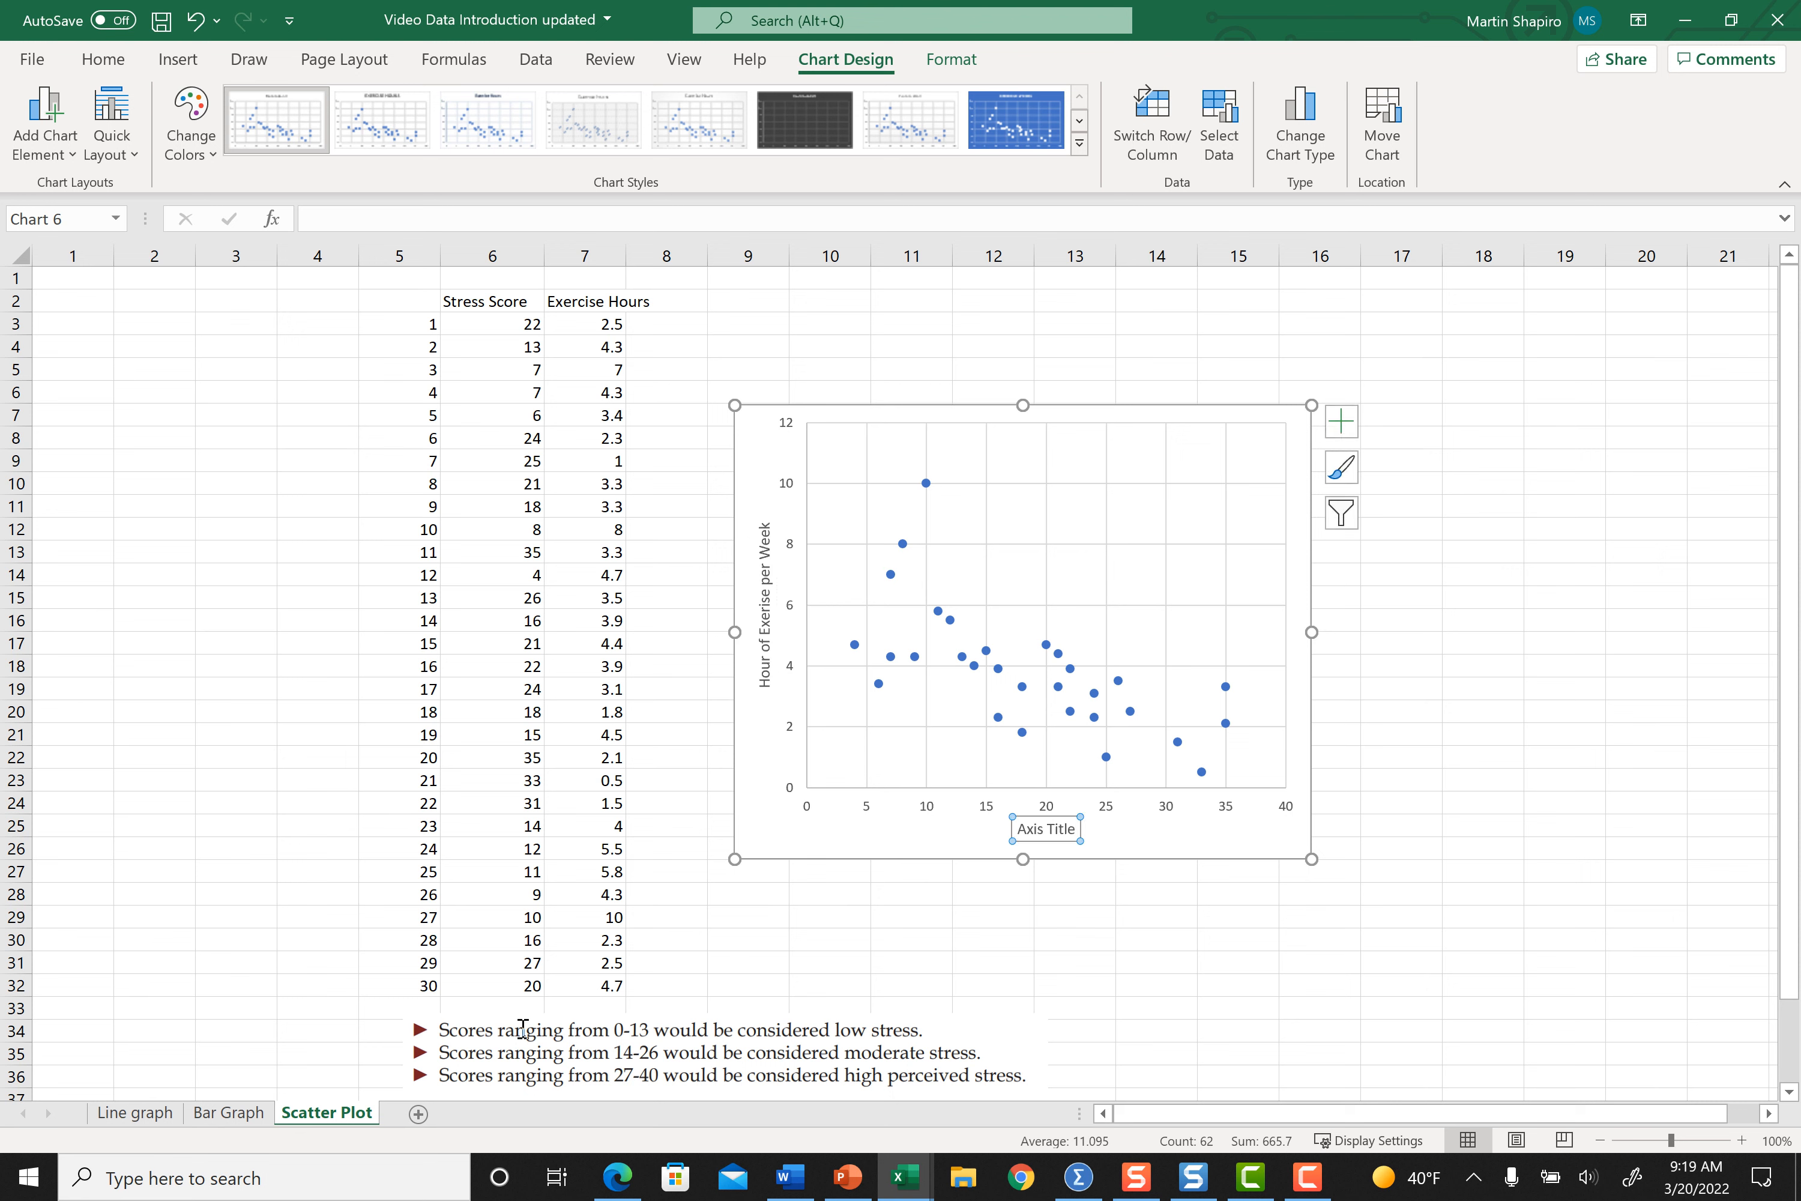
{"action": "left_click_drag", "start_coordinate": [1018, 829], "coordinate": [1124, 830]}
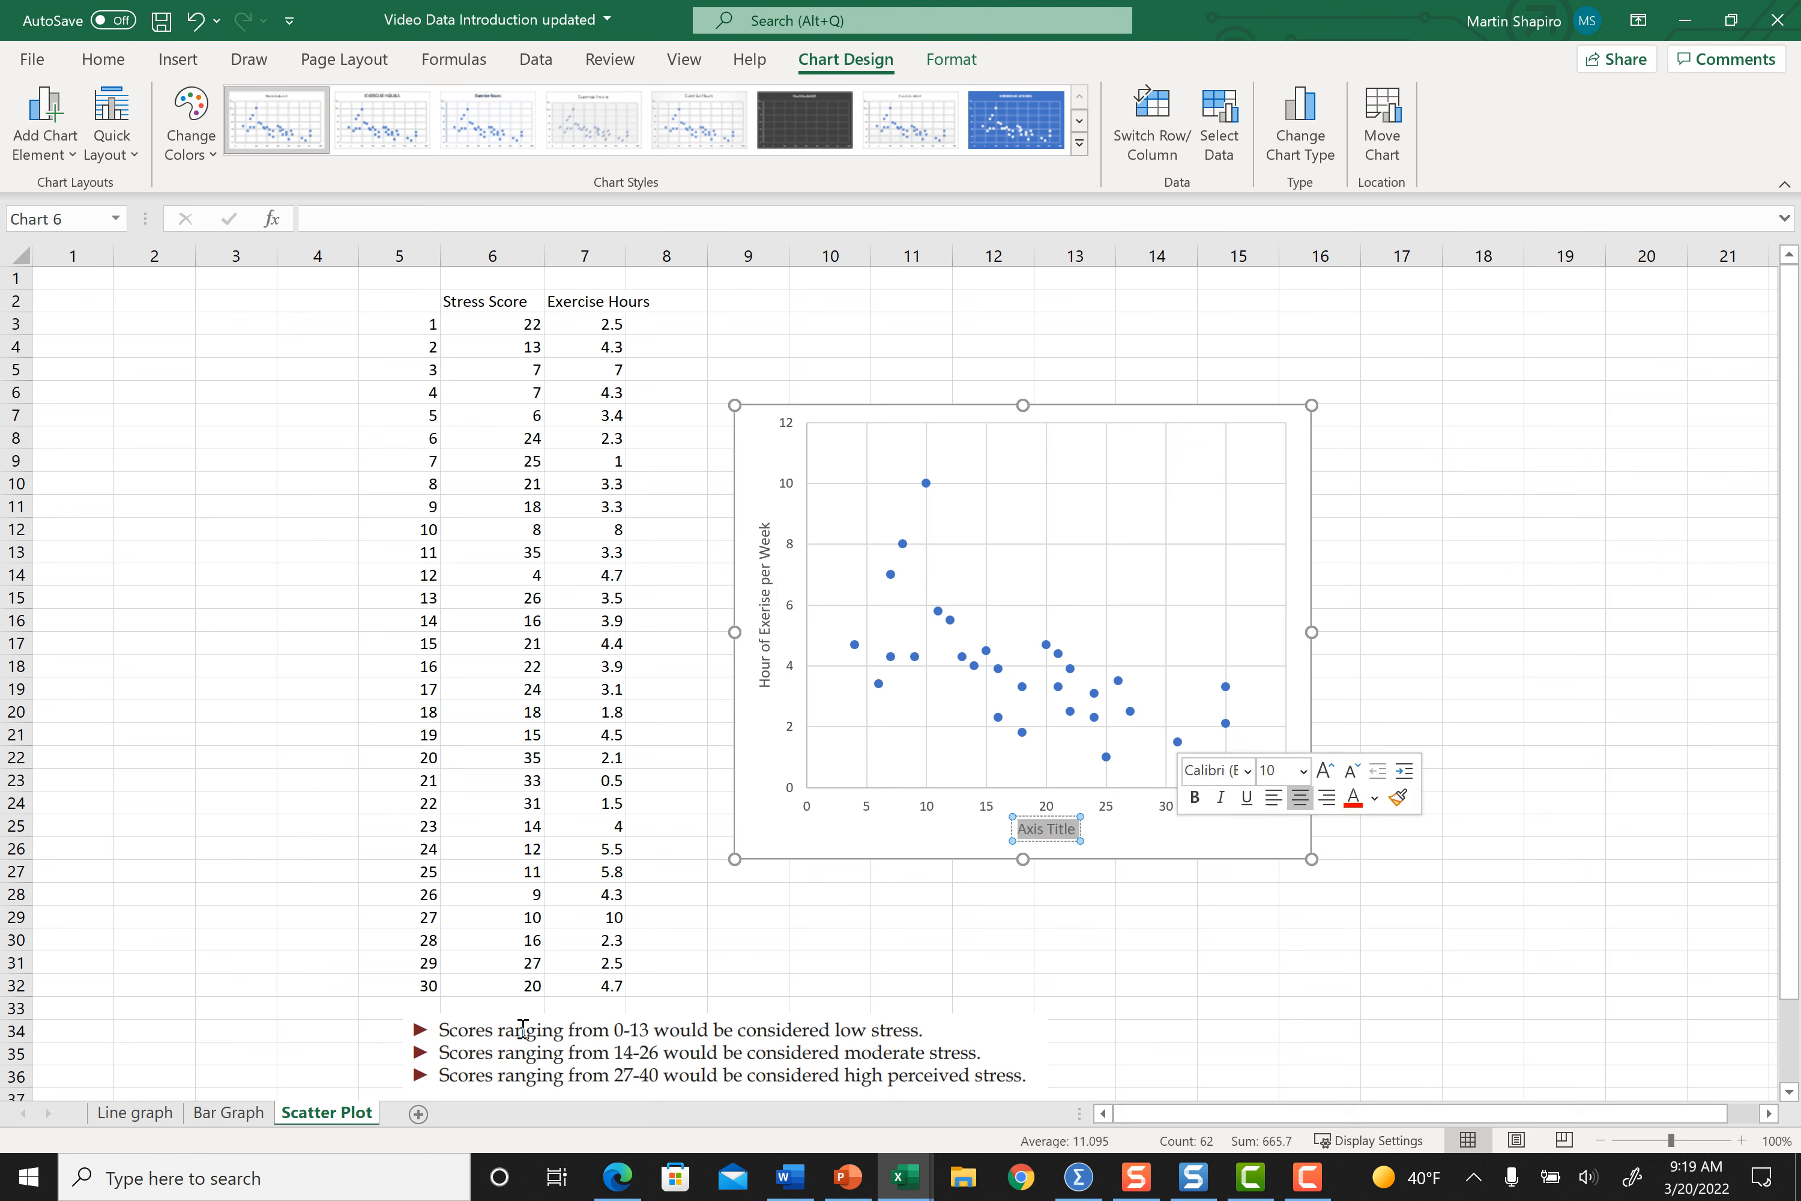
{"action": "type", "text": "P"}
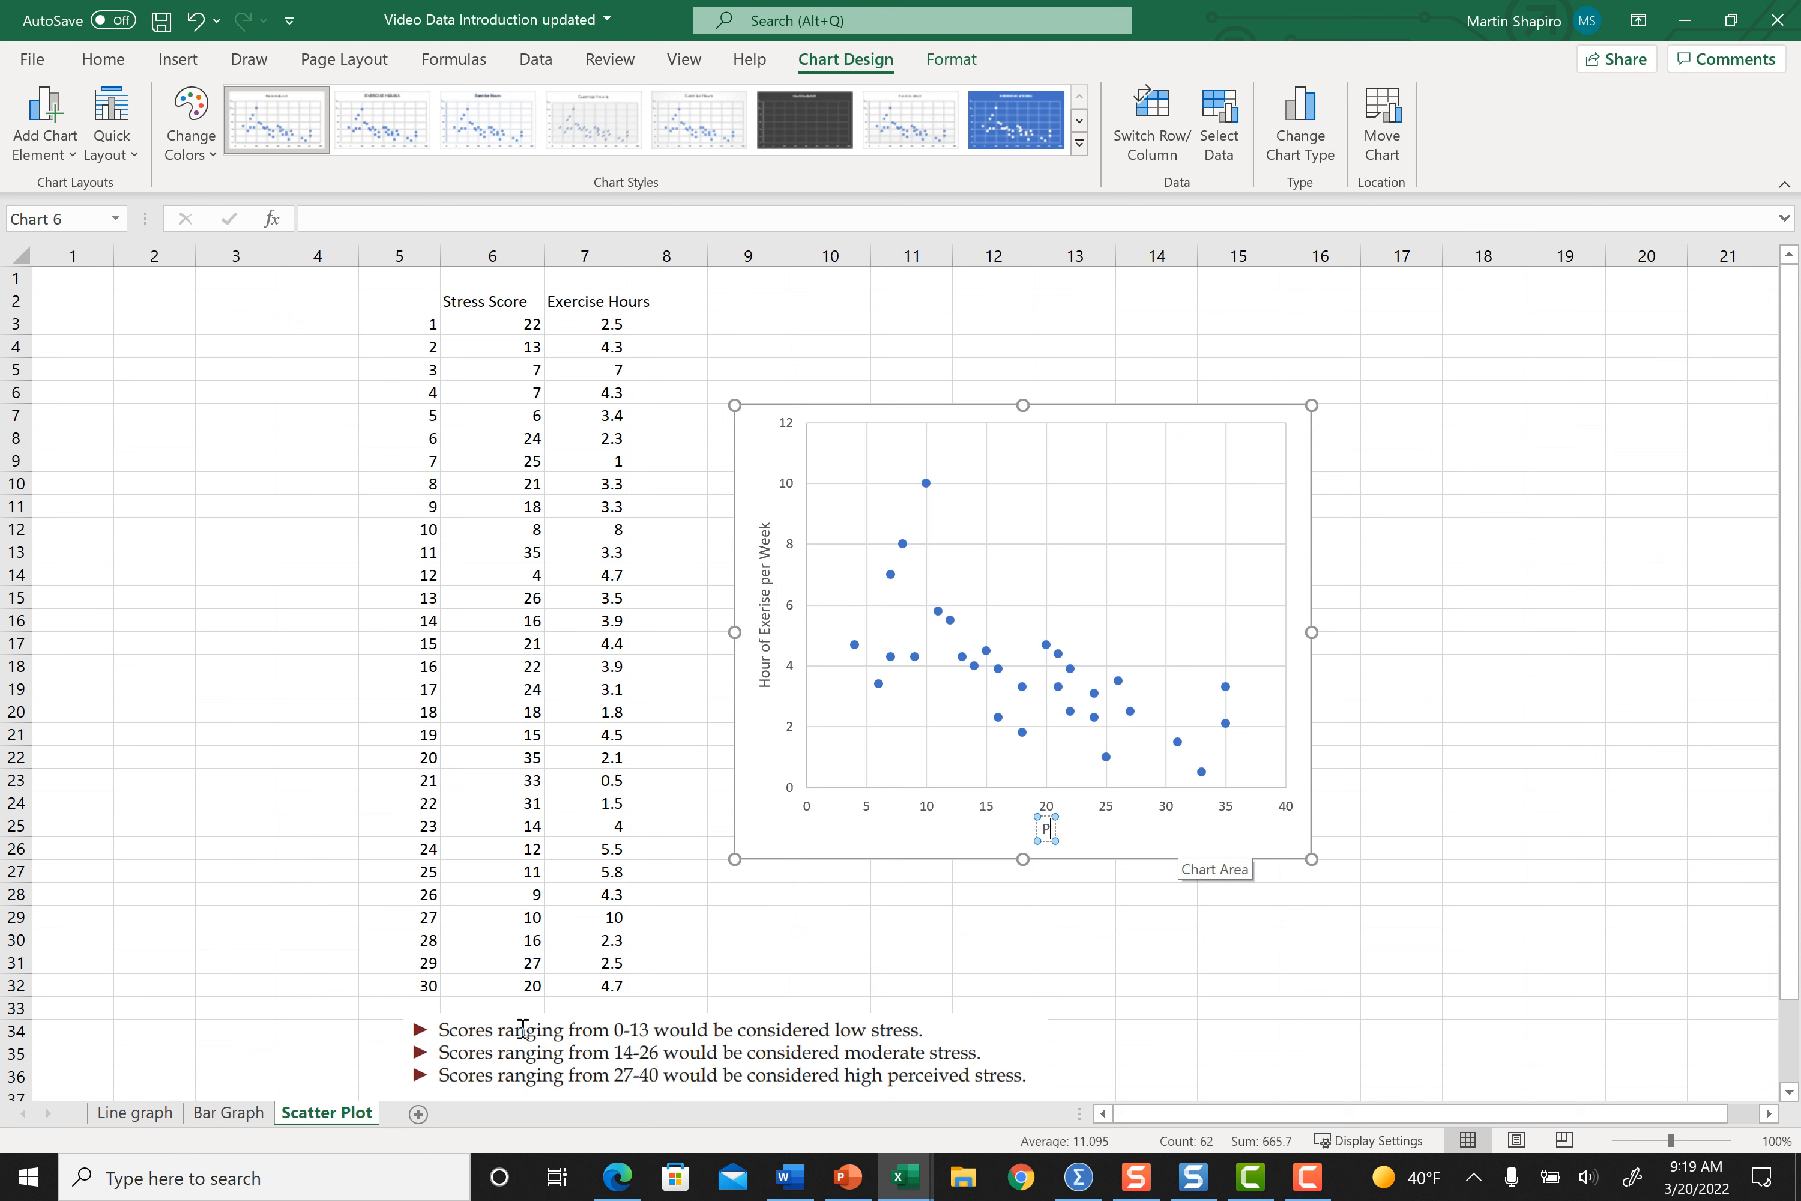
{"action": "type", "text": "SS score"}
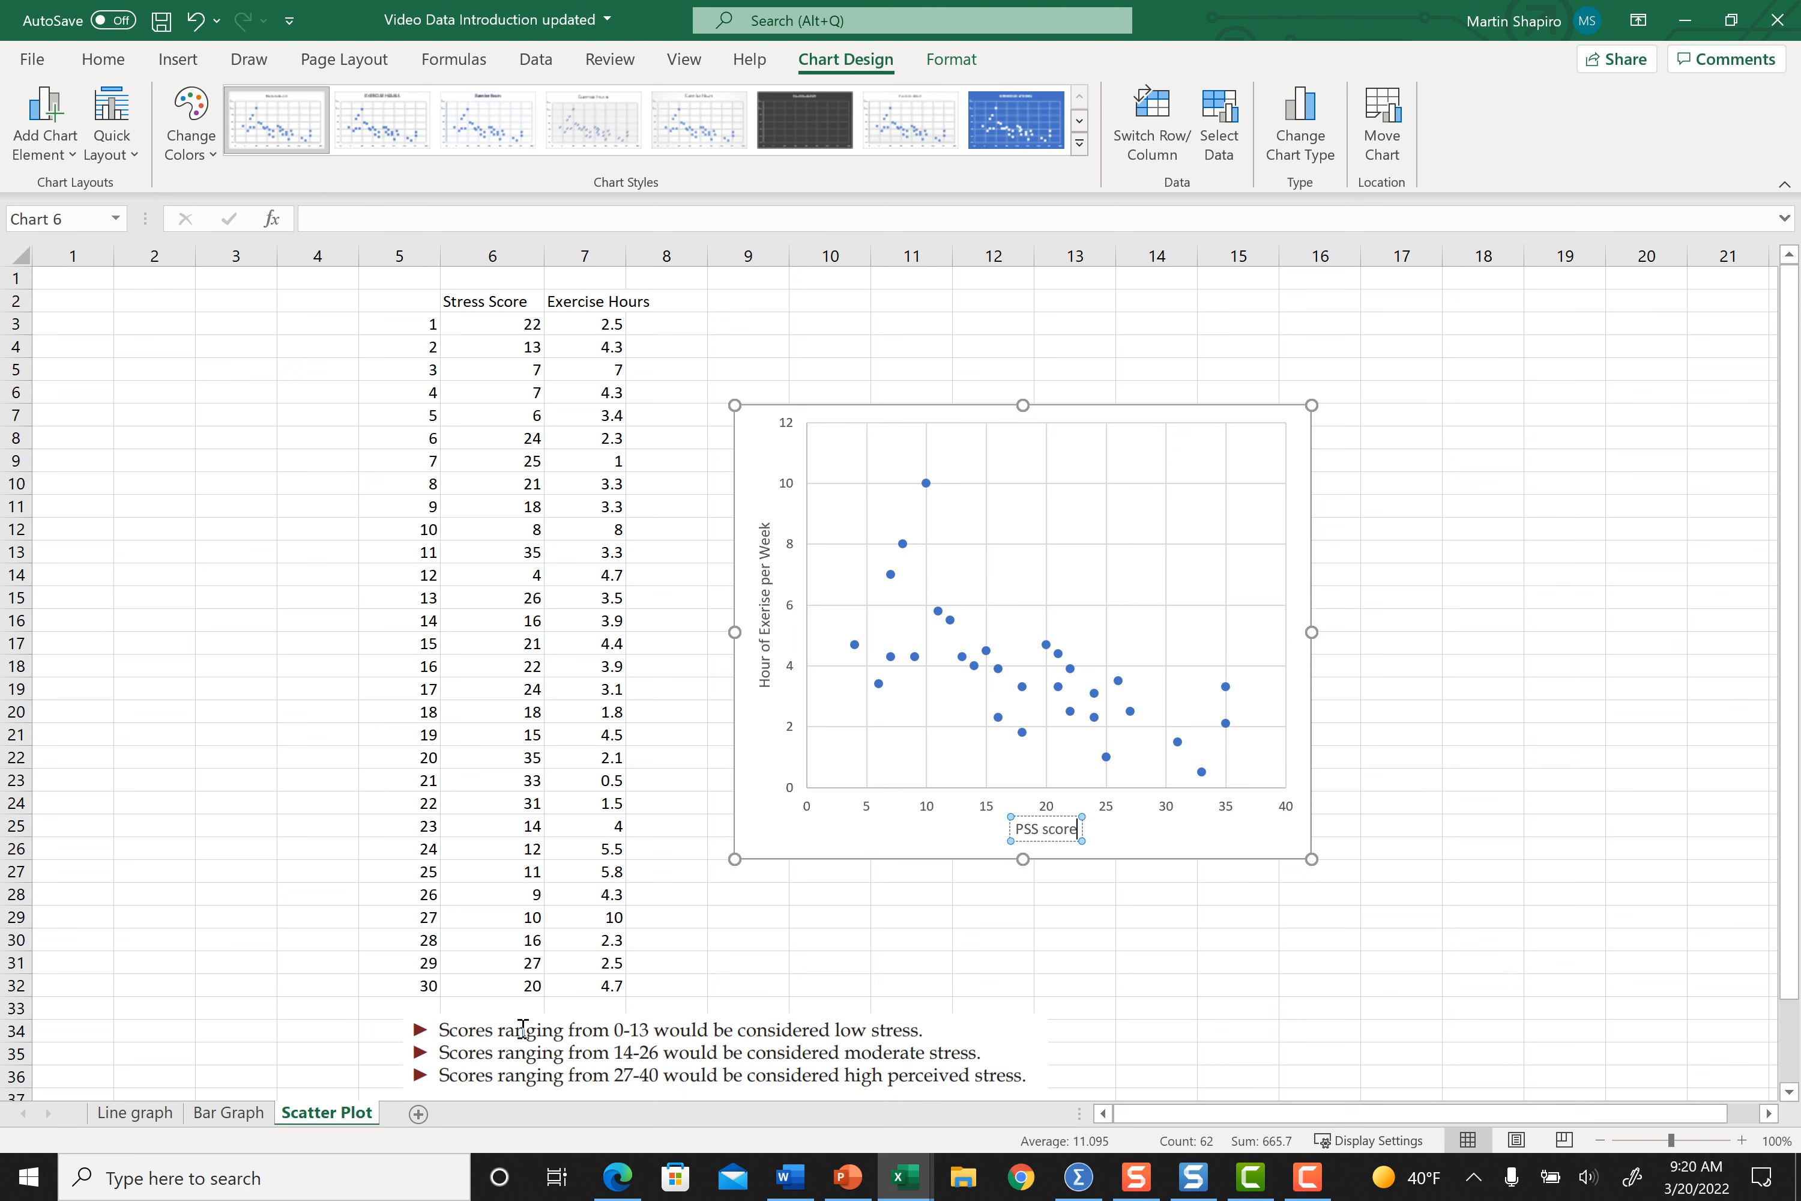
{"action": "left_click", "coordinate": [1142, 838]}
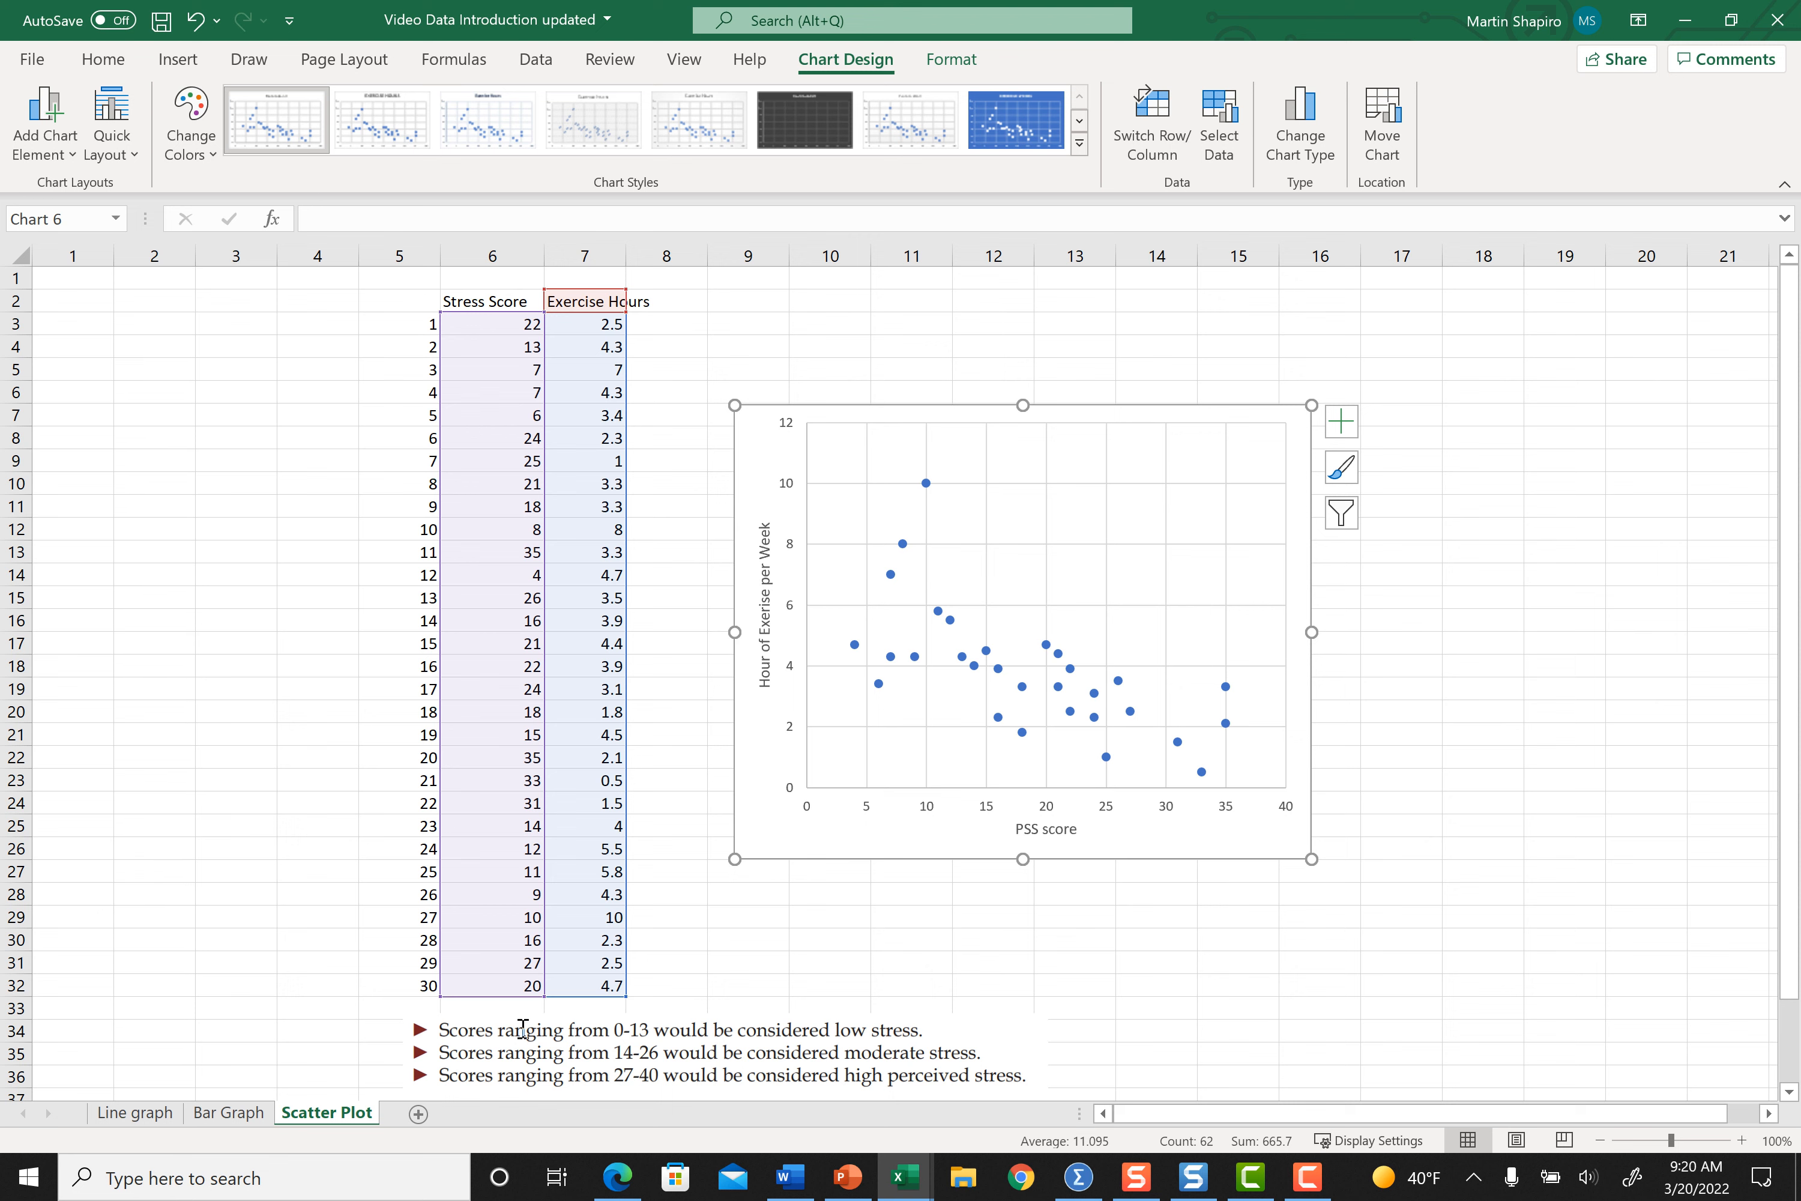
Format the scatter chart's vertical axis with a solid black line.
{"action": "double_click", "coordinate": [790, 606]}
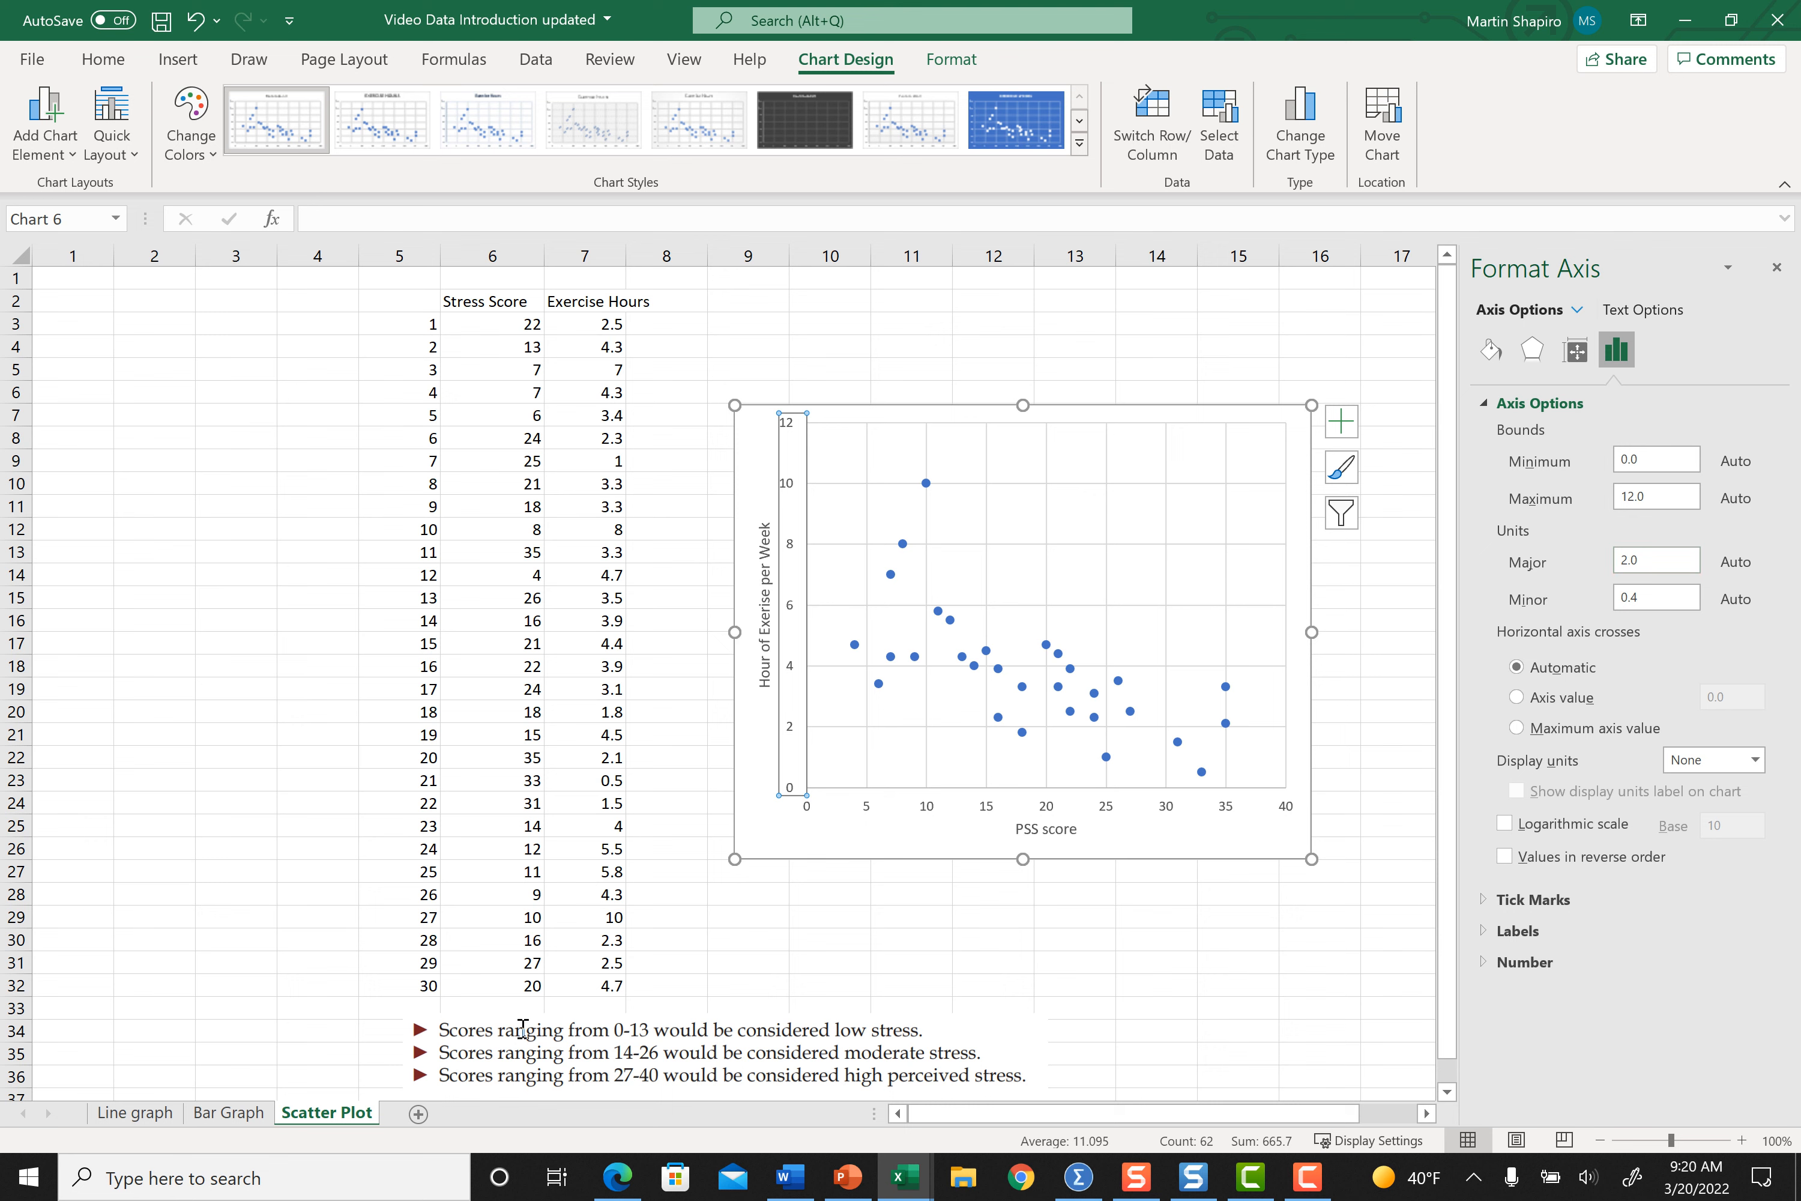
{"action": "left_click", "coordinate": [1489, 349]}
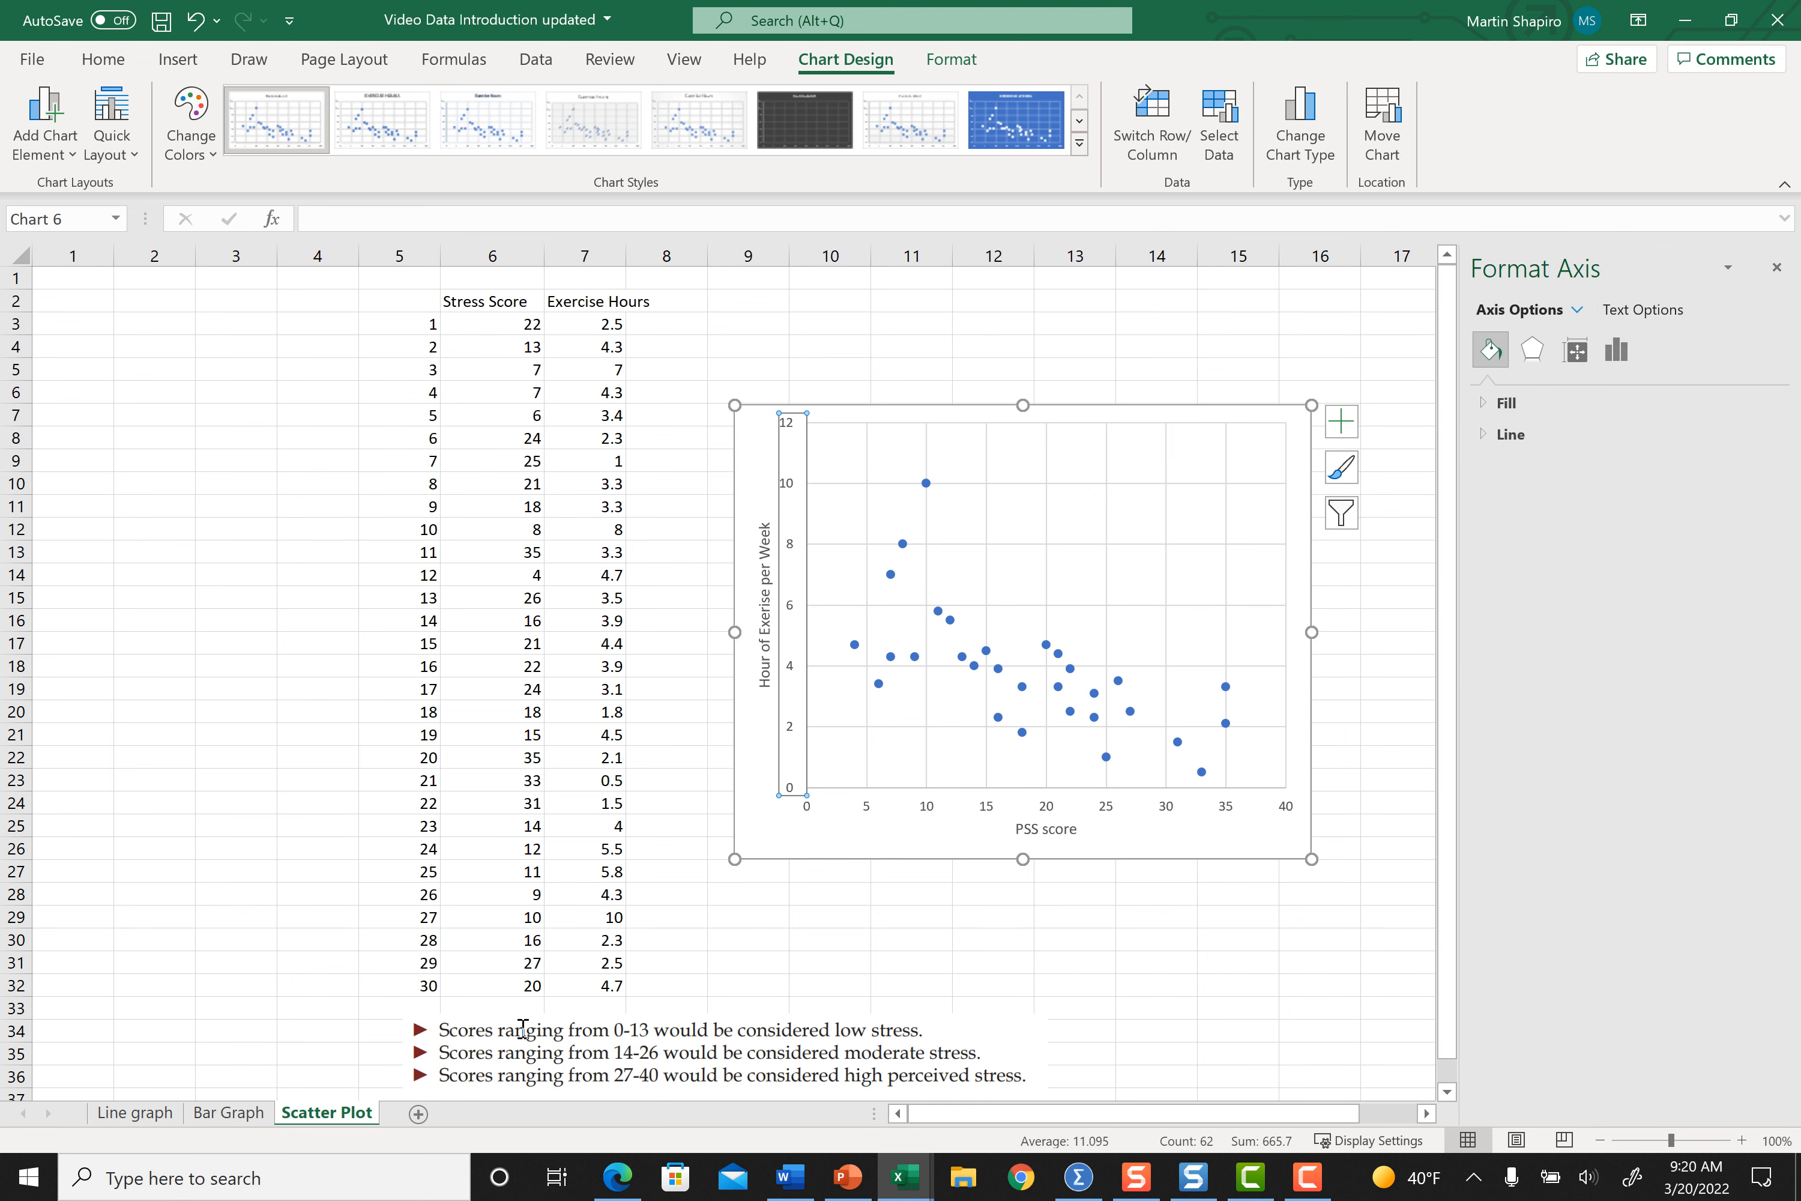
{"action": "left_click", "coordinate": [1511, 434]}
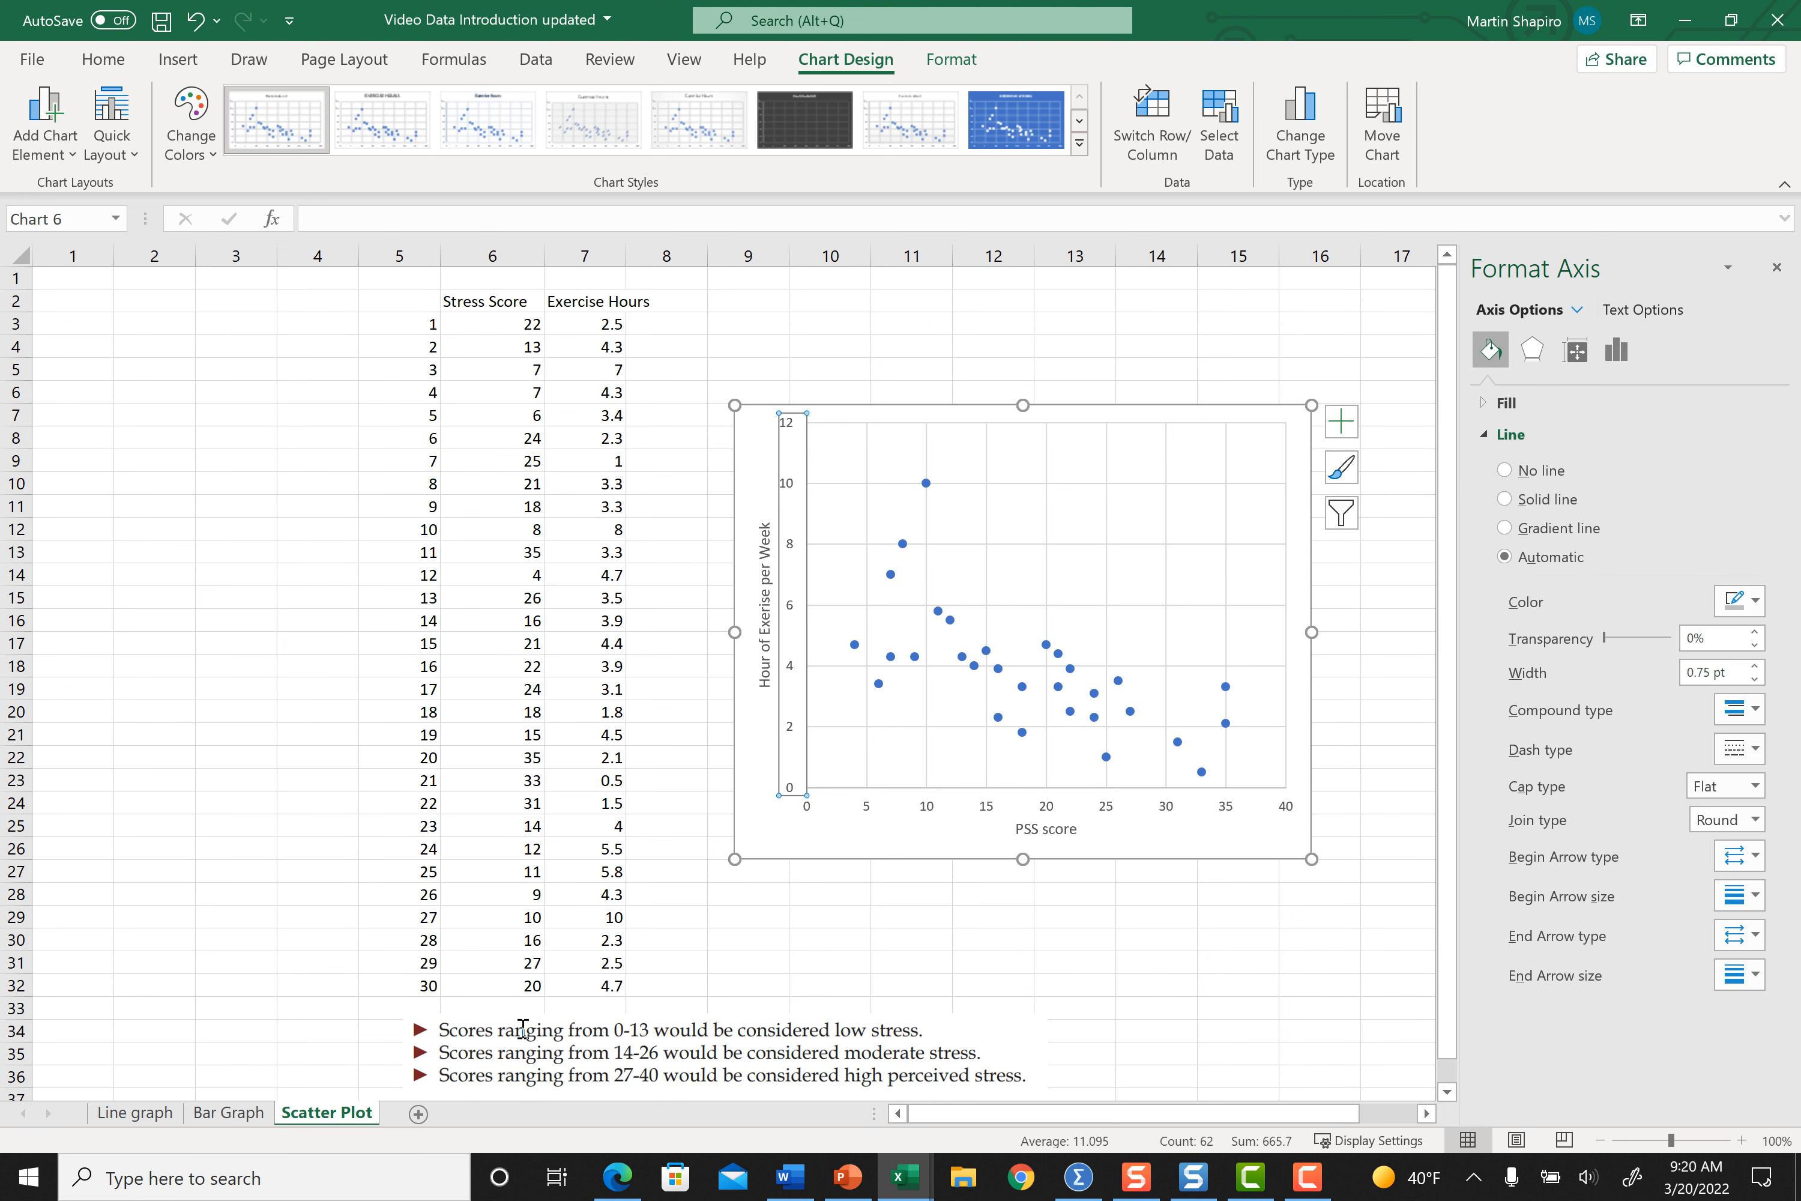
{"action": "left_click", "coordinate": [1505, 499]}
{"action": "left_click", "coordinate": [1736, 601]}
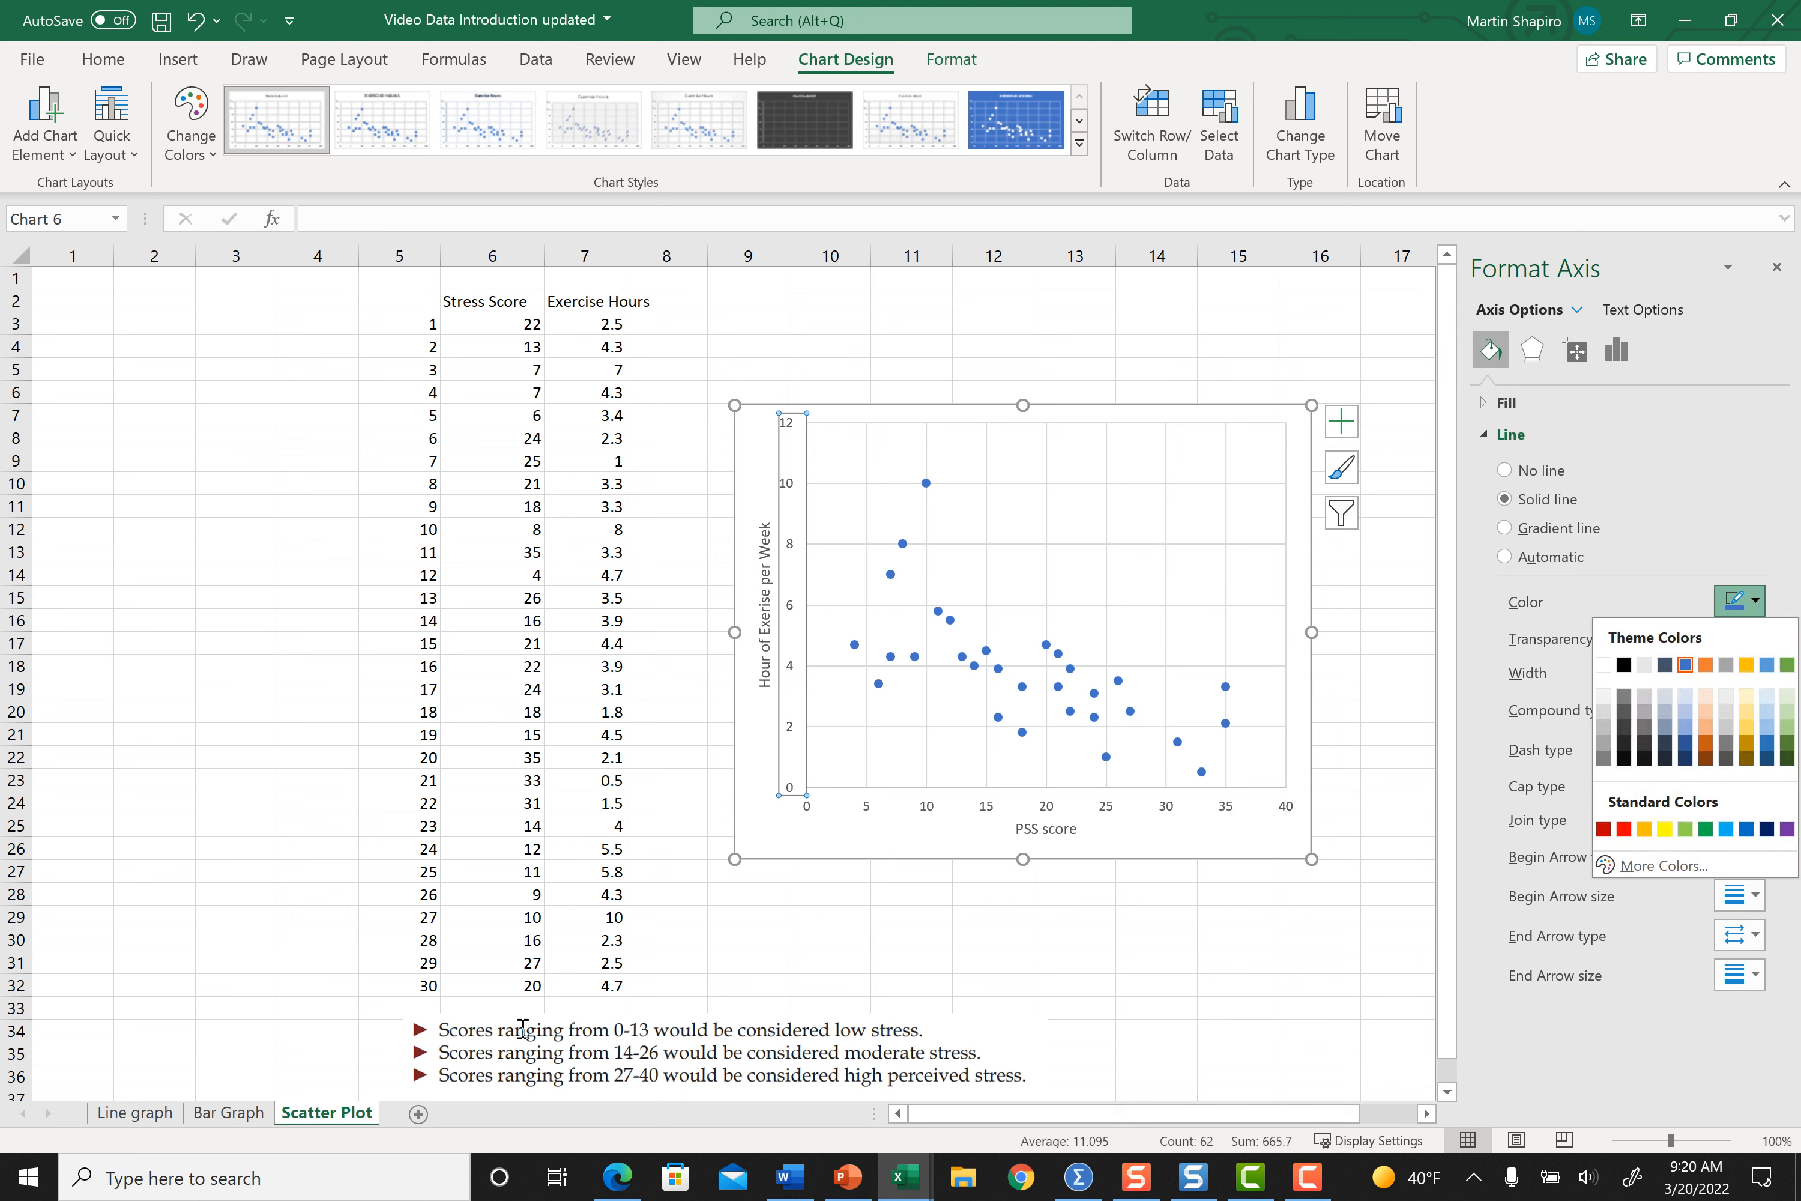
{"action": "left_click", "coordinate": [1623, 664]}
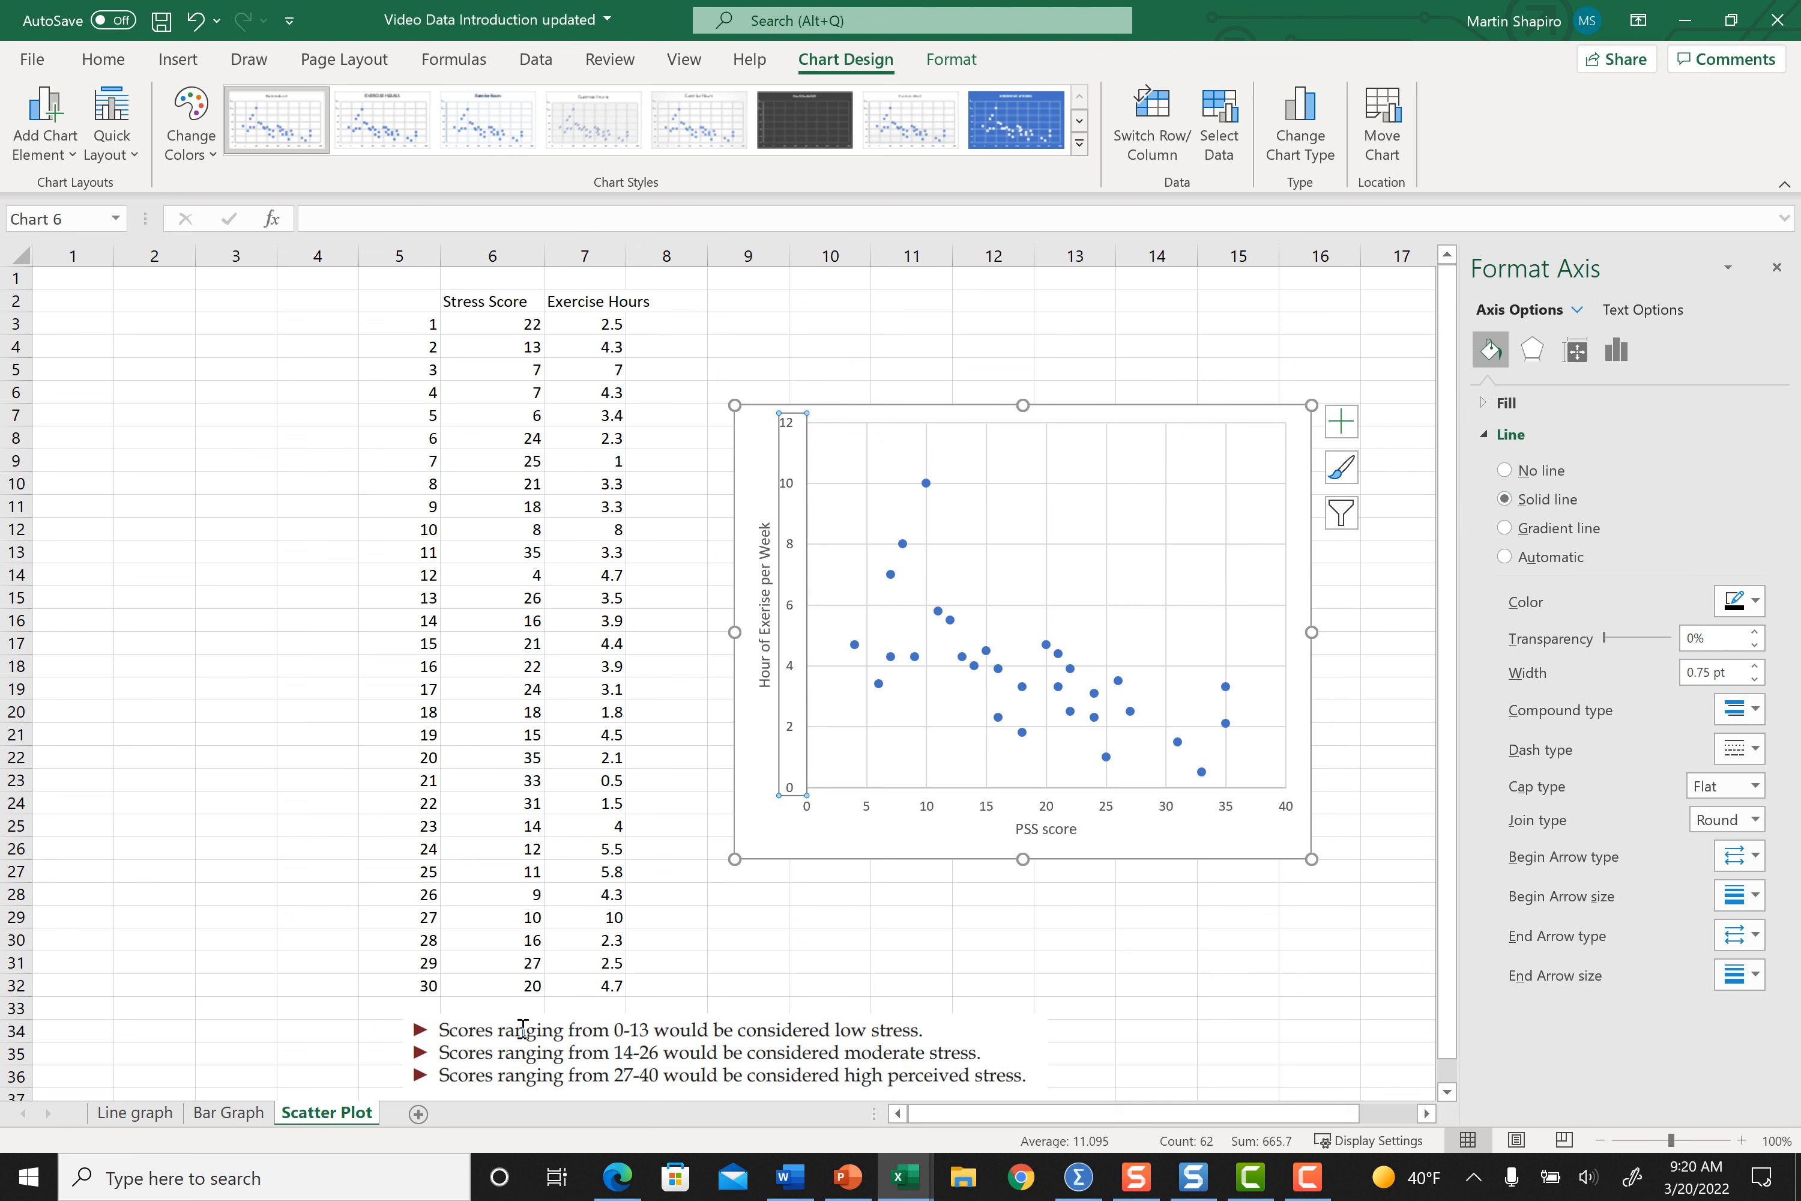
Give the horizontal PSS score axis a solid black line as well.
{"action": "left_click", "coordinate": [1047, 804]}
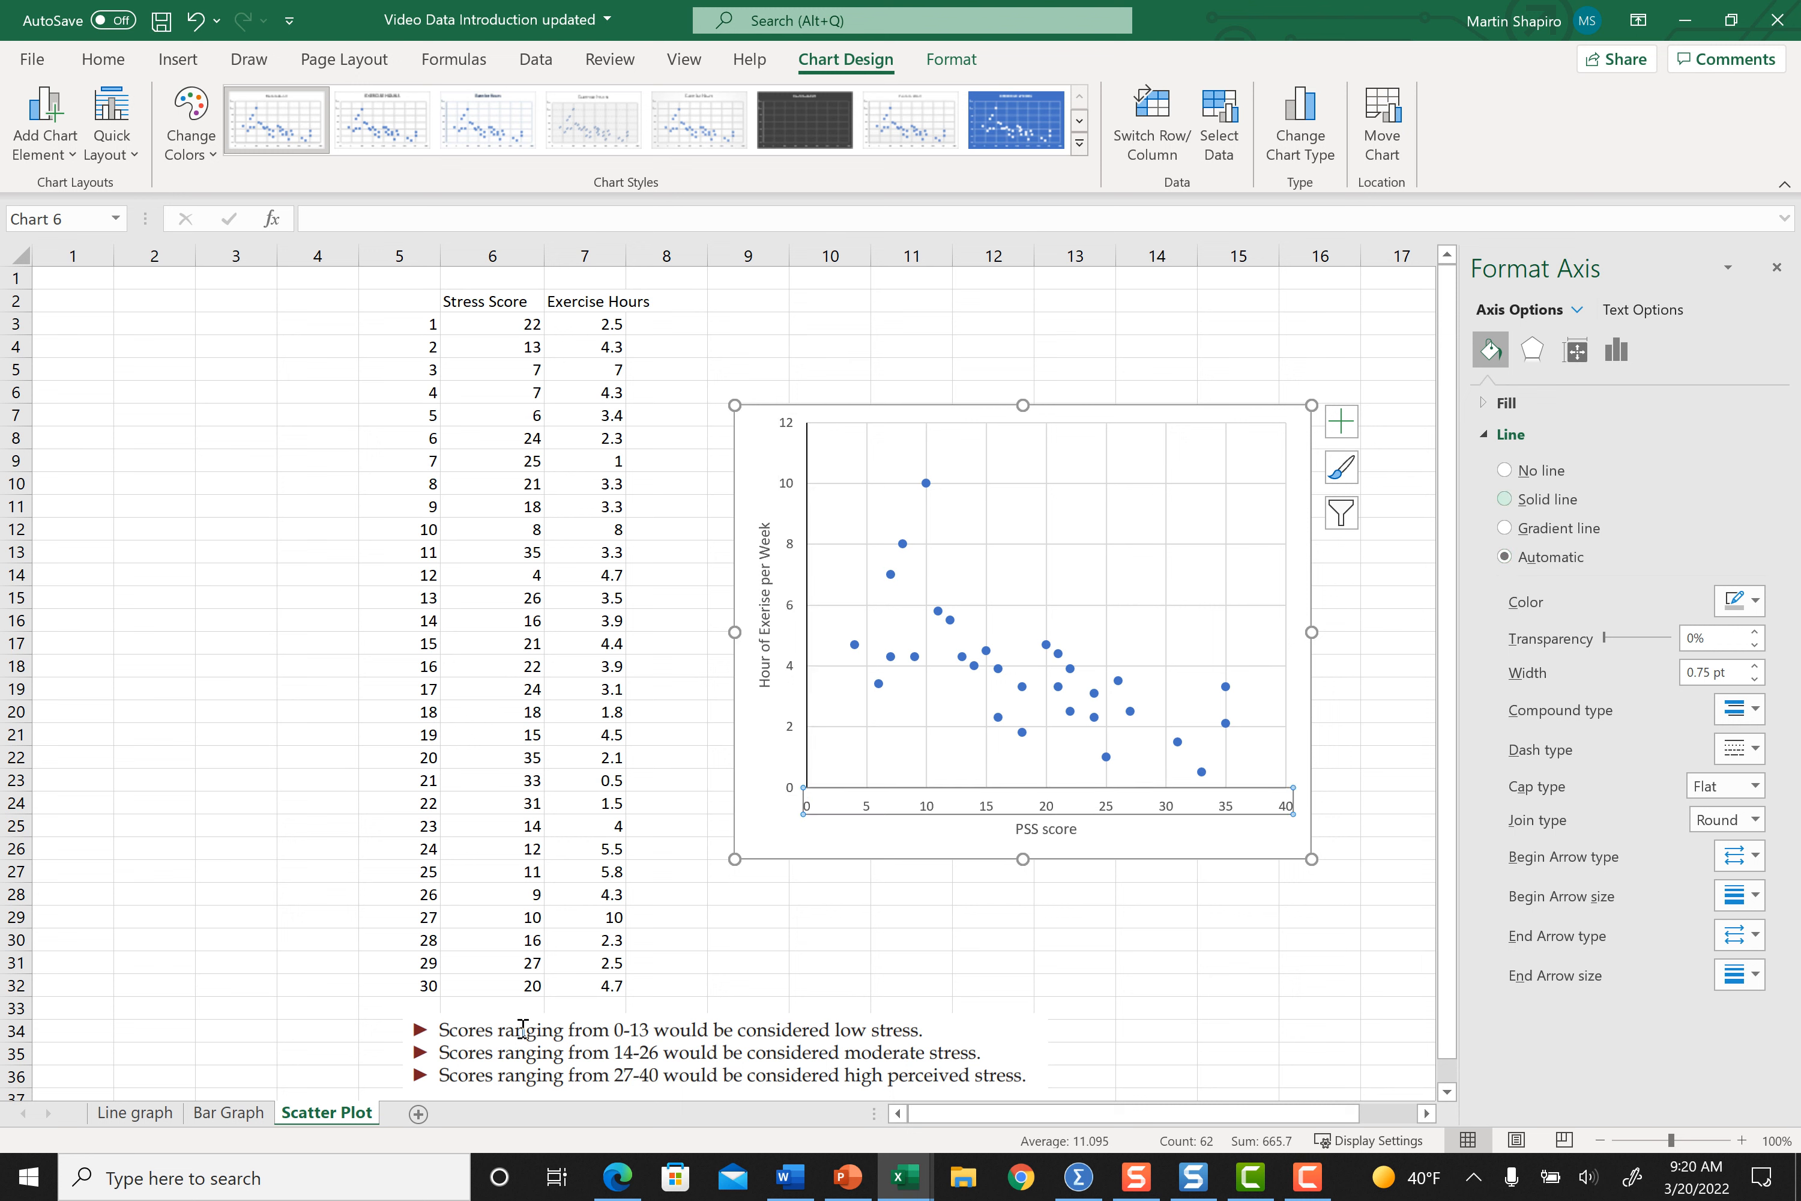
{"action": "left_click", "coordinate": [1504, 499]}
{"action": "key", "text": "Escape"}
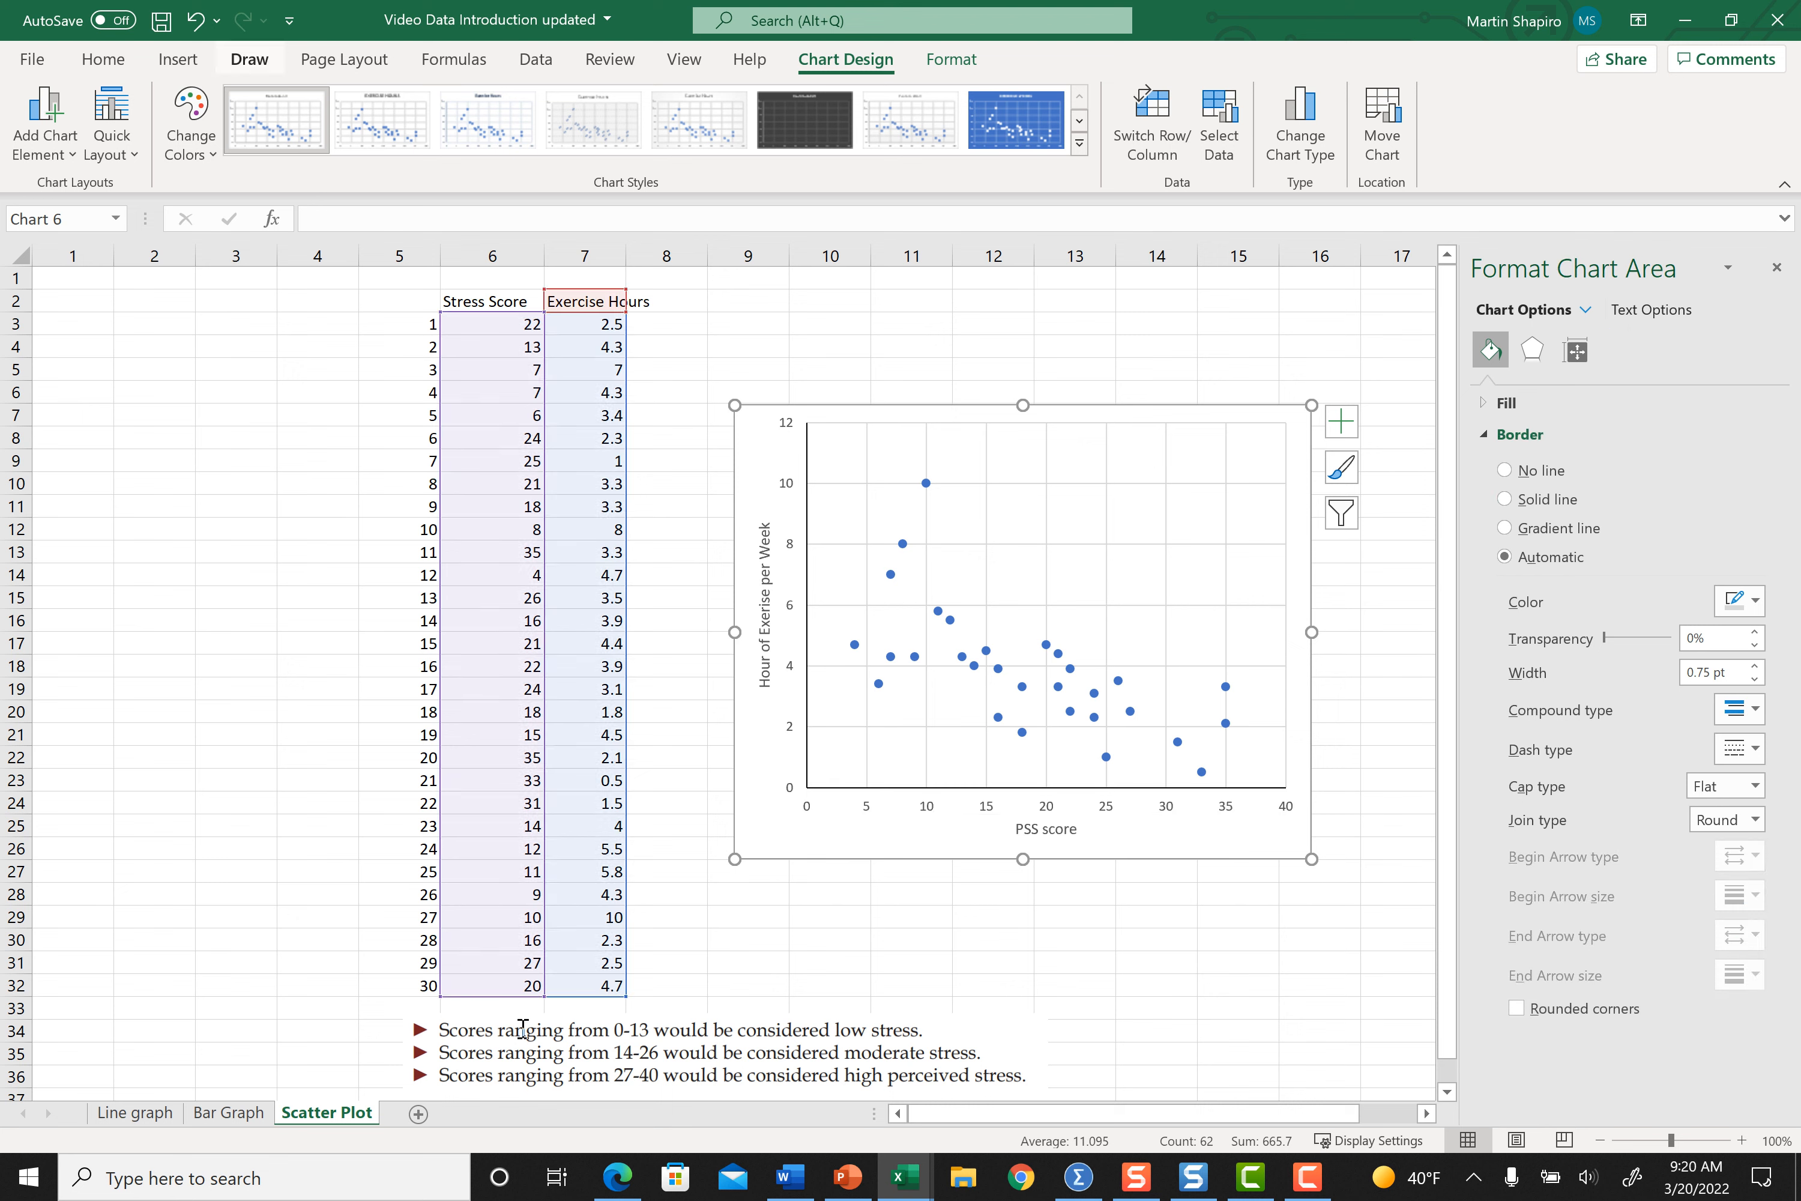
Set the font size of all text in the scatter chart to 12.
{"action": "left_click", "coordinate": [103, 59]}
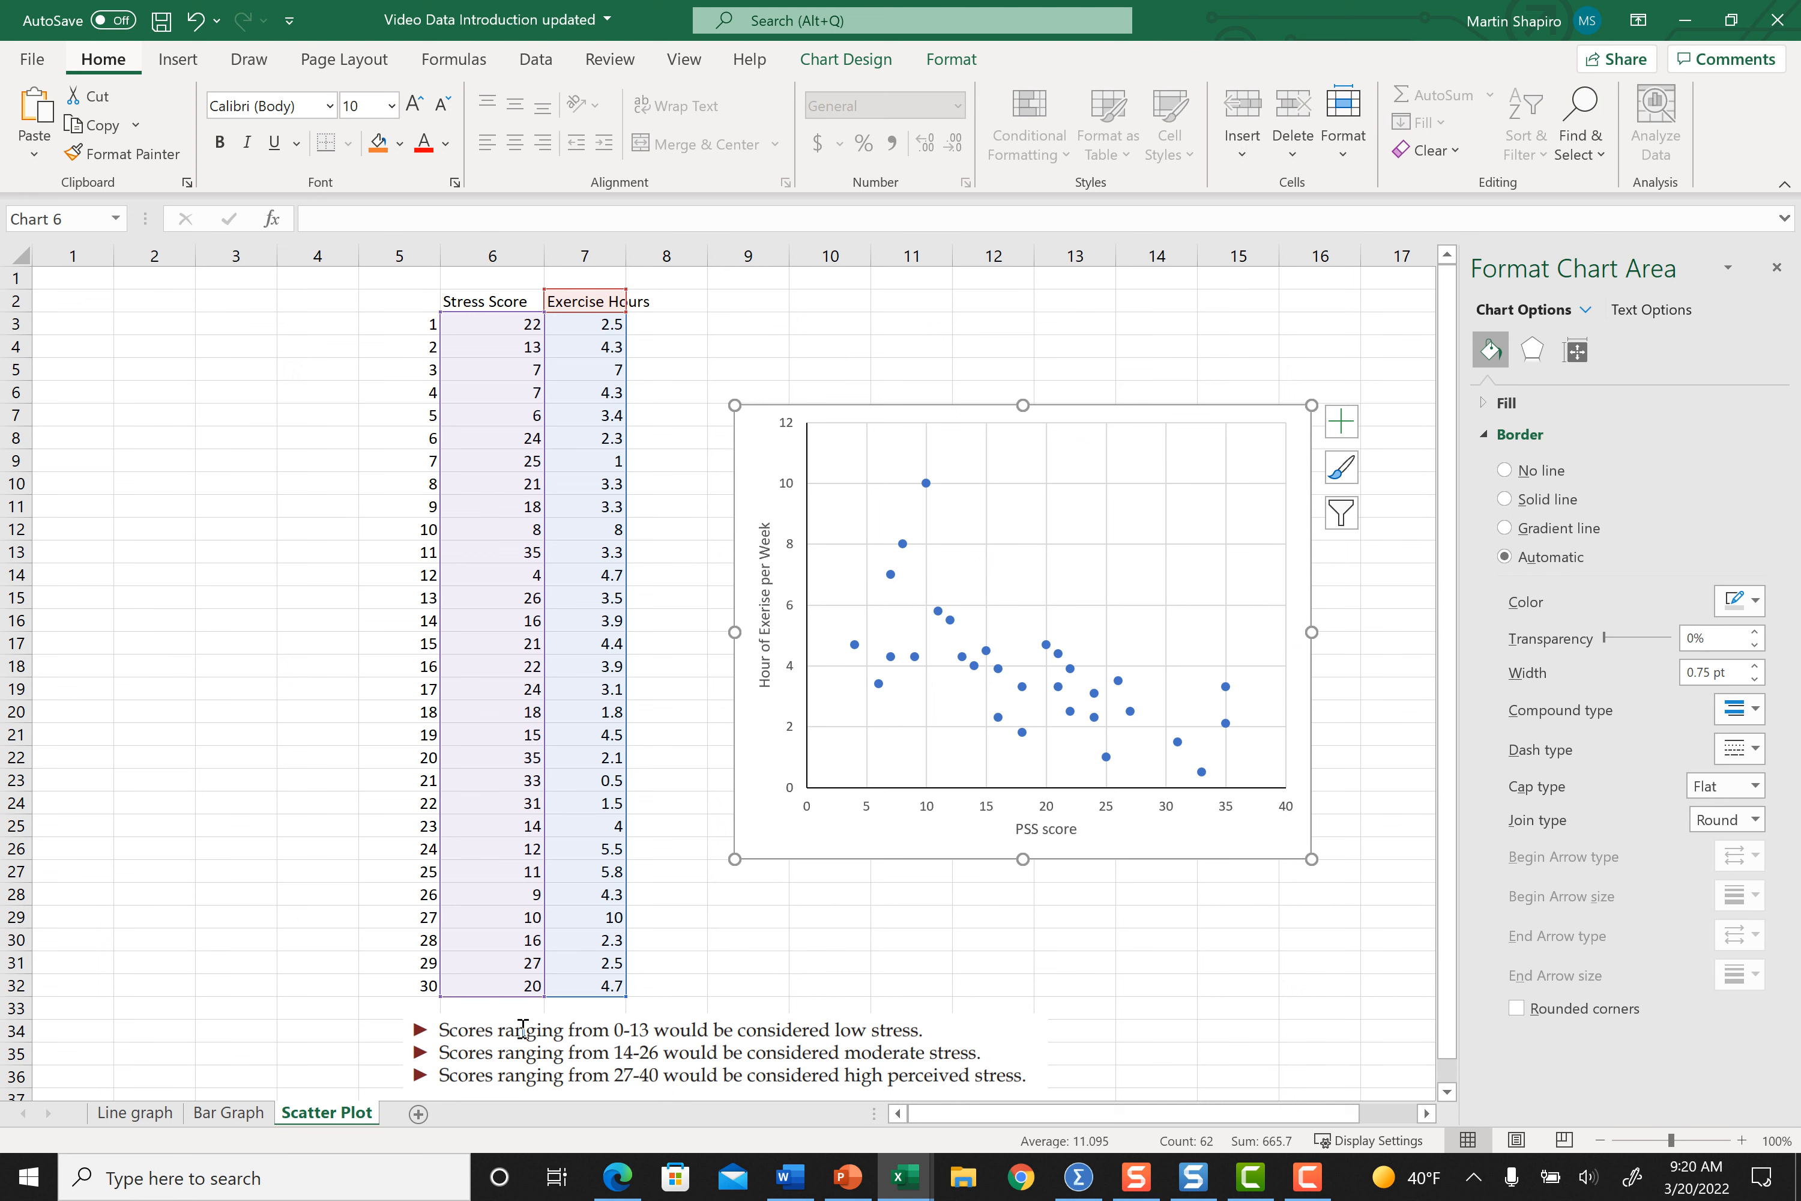
{"action": "left_click", "coordinate": [392, 105]}
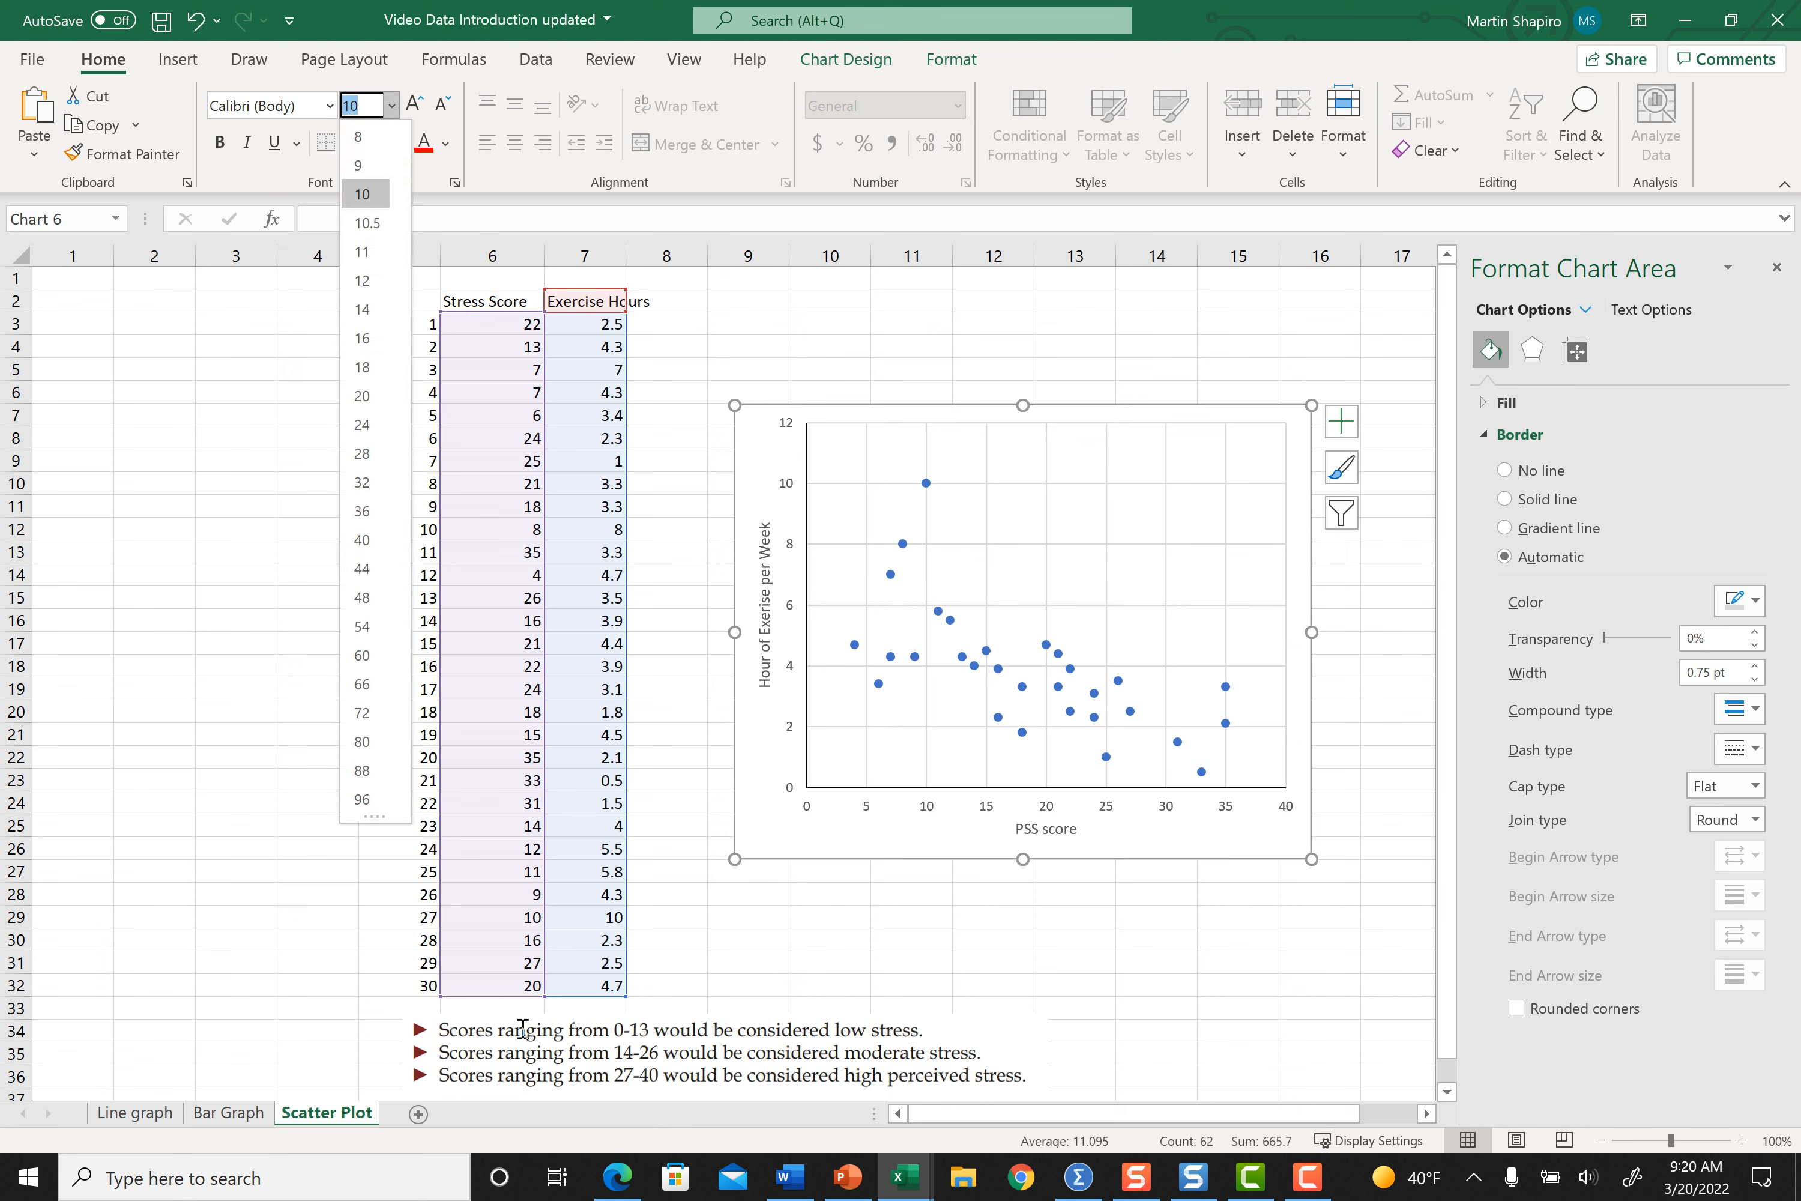
{"action": "left_click", "coordinate": [362, 280]}
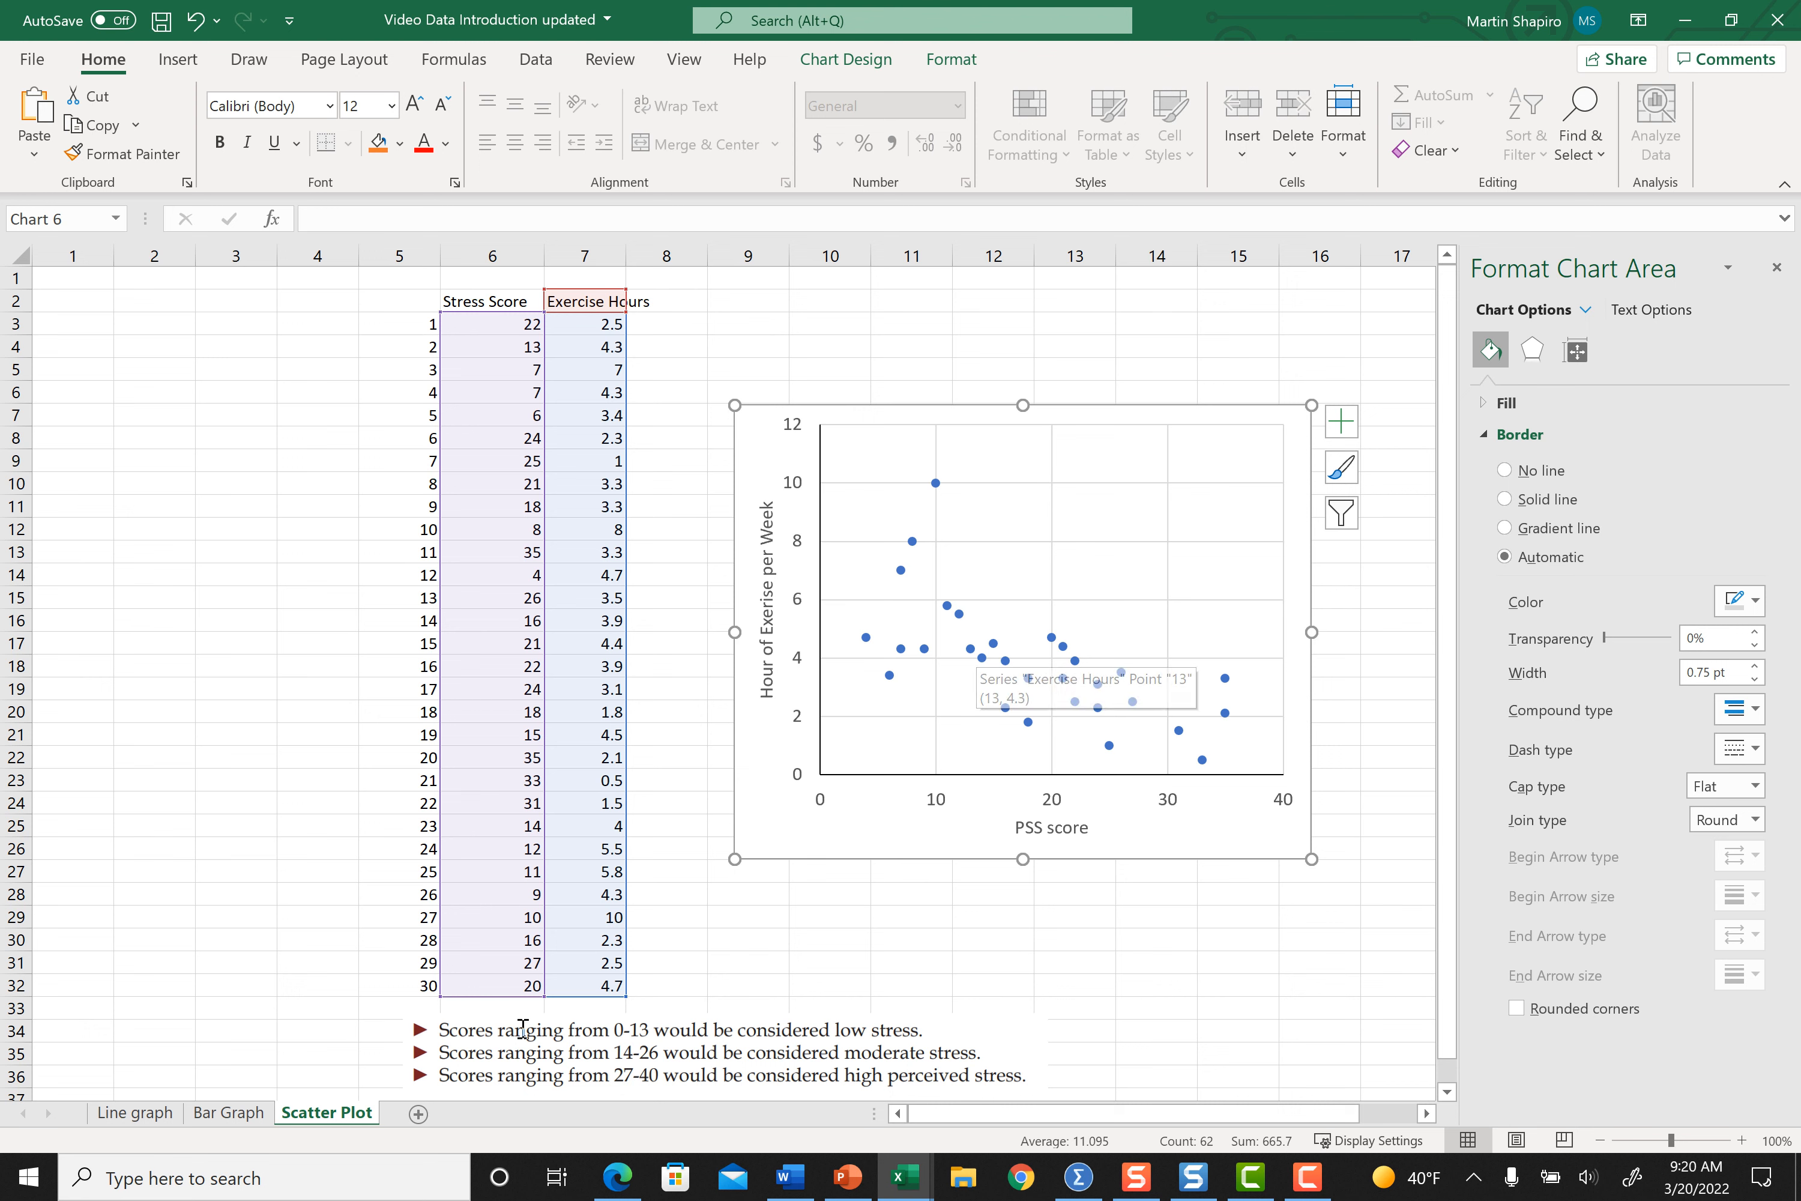
Delete the horizontal and vertical major gridlines from the scatter chart.
{"action": "left_click", "coordinate": [1110, 541]}
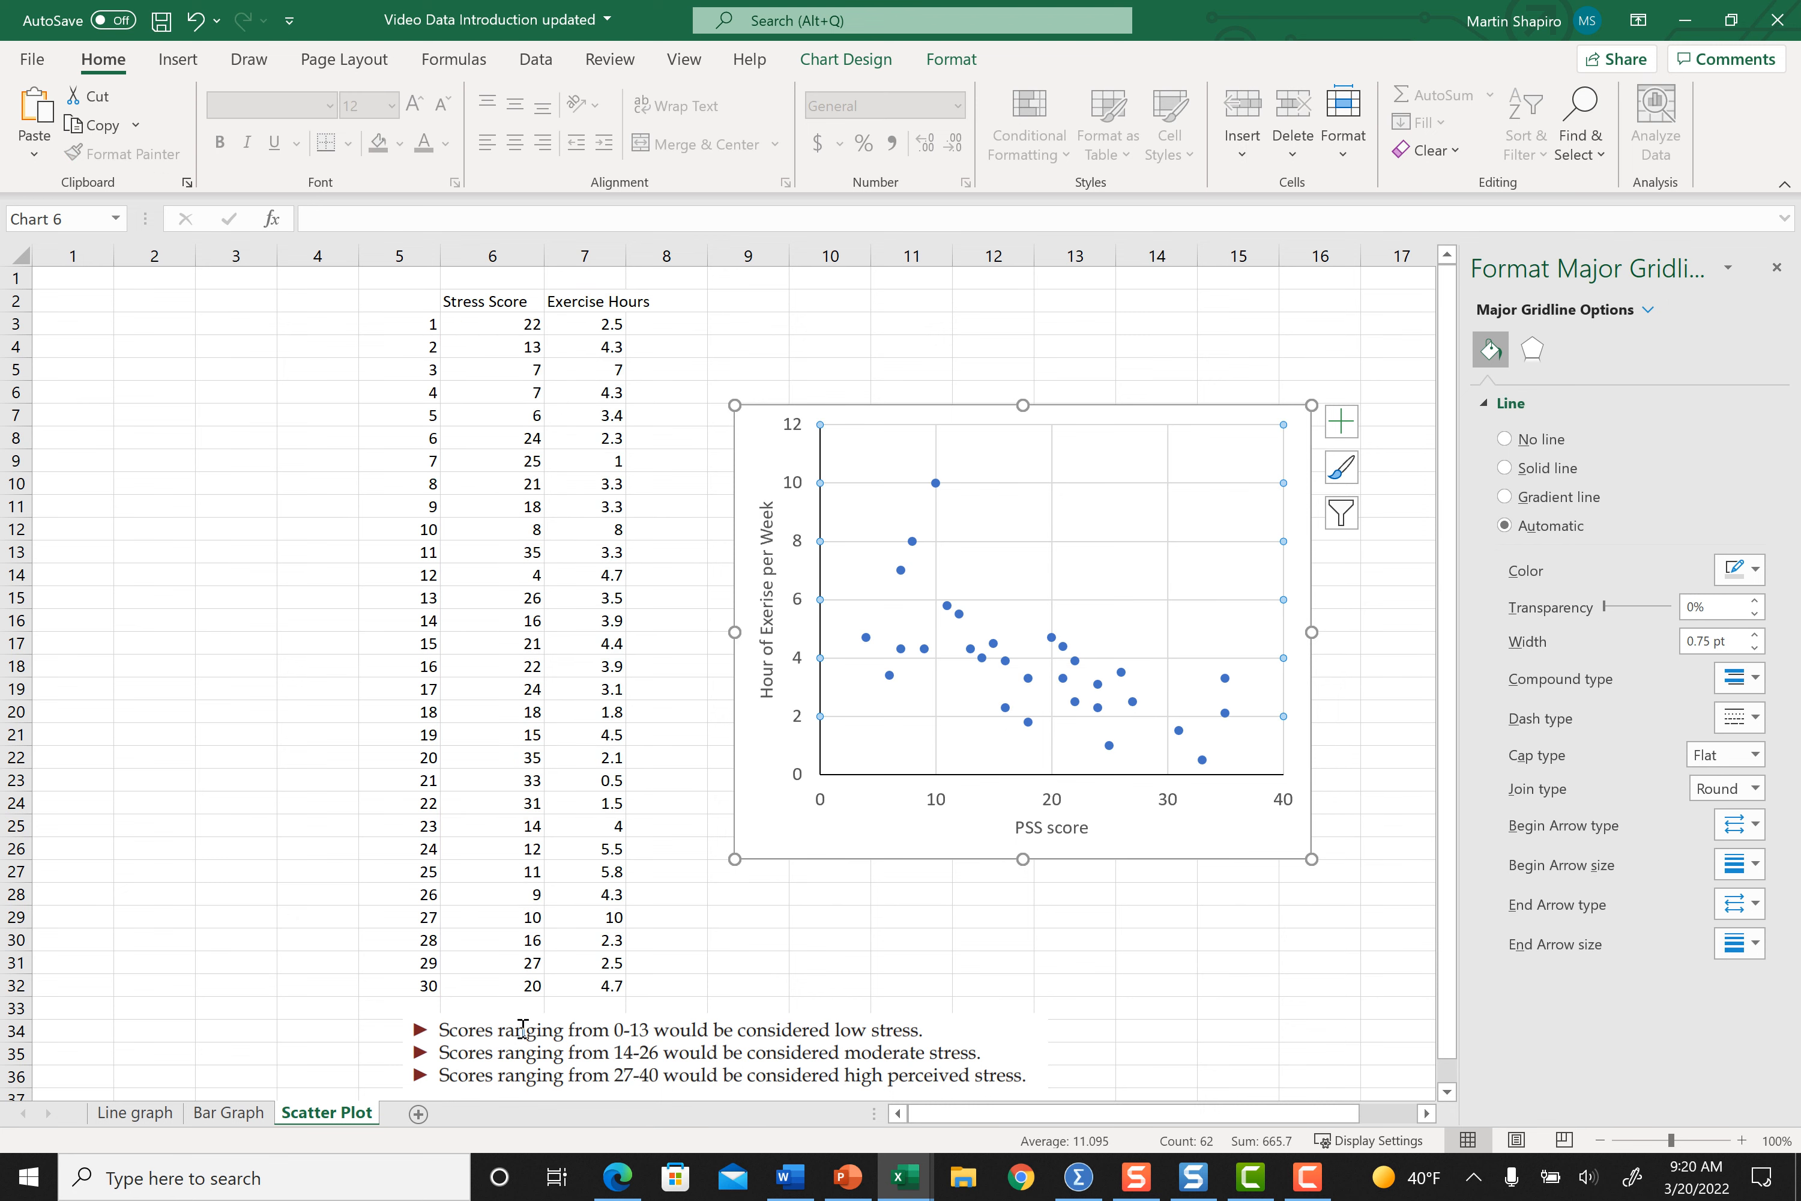
{"action": "key", "text": "Delete"}
{"action": "left_click", "coordinate": [1051, 545]}
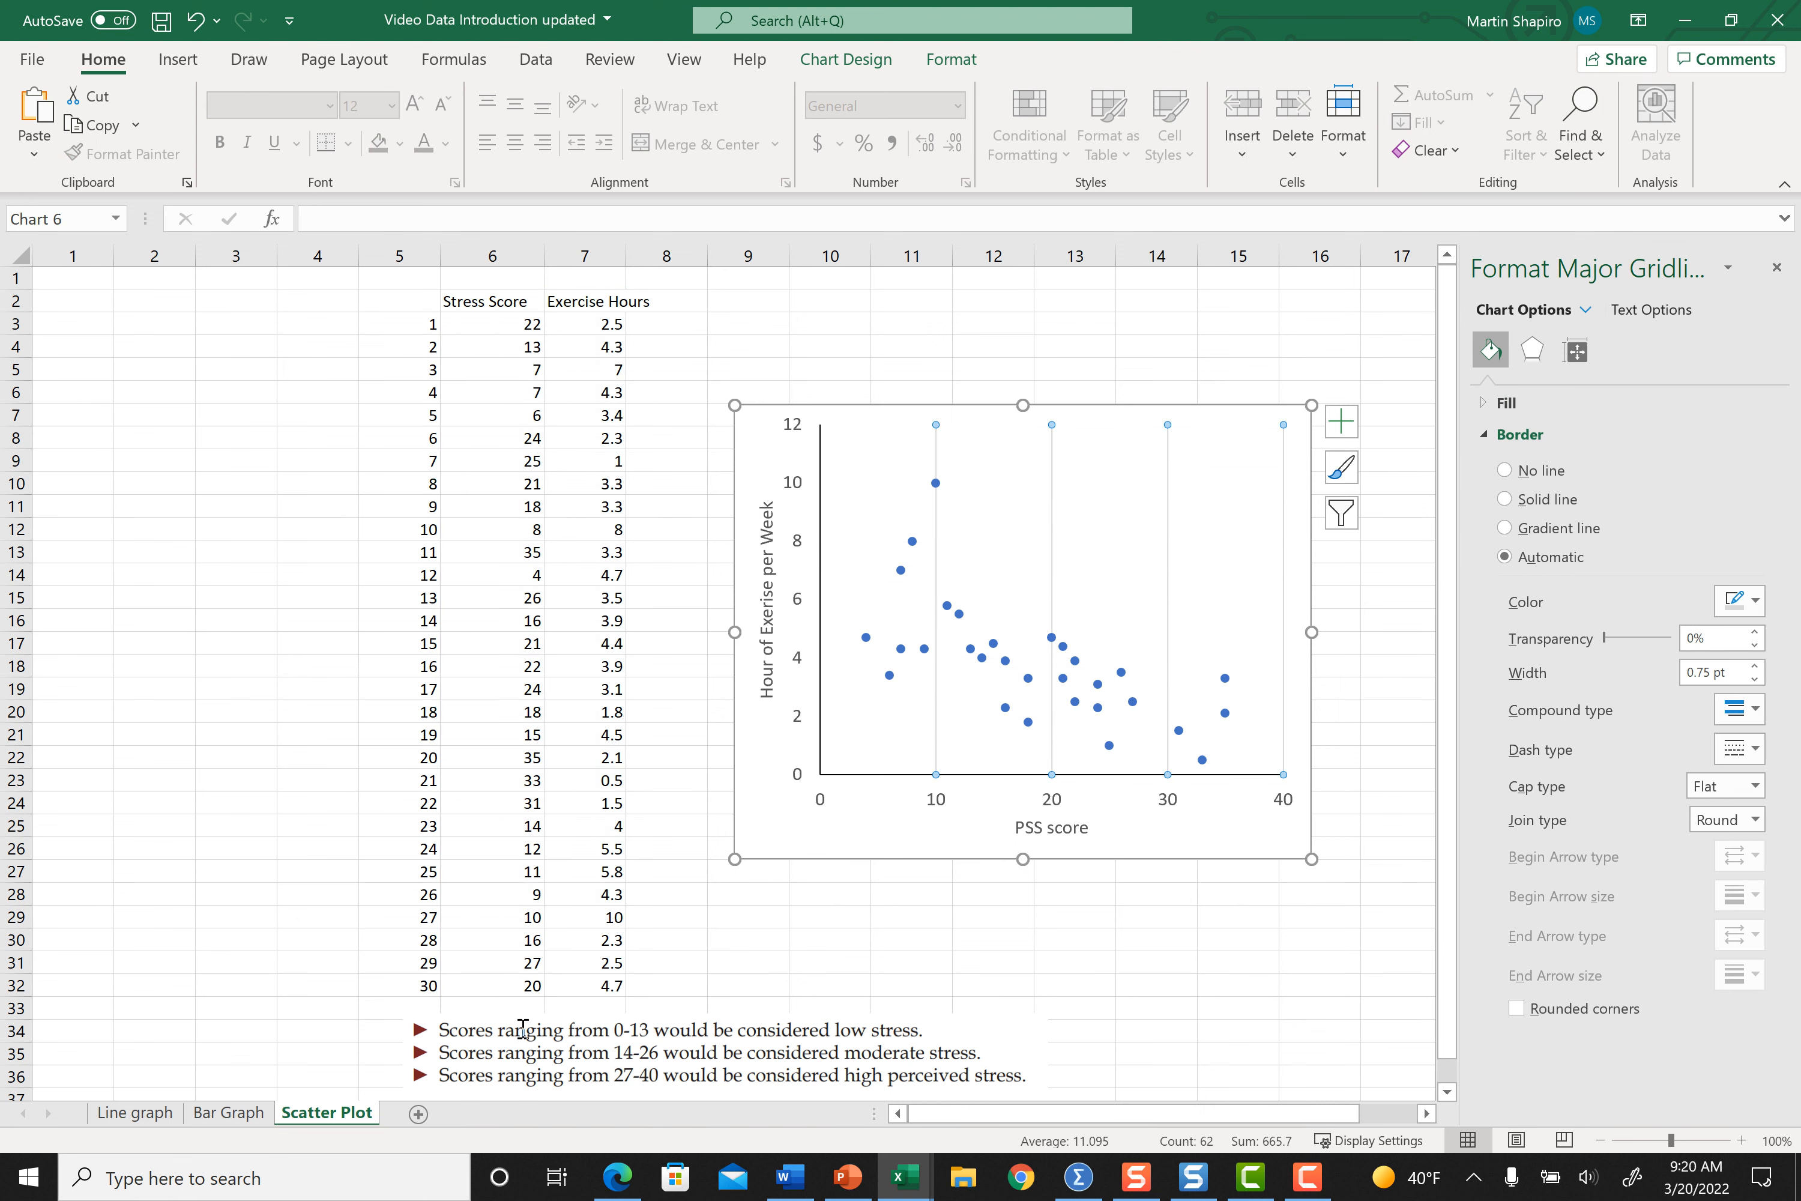
{"action": "key", "text": "Delete"}
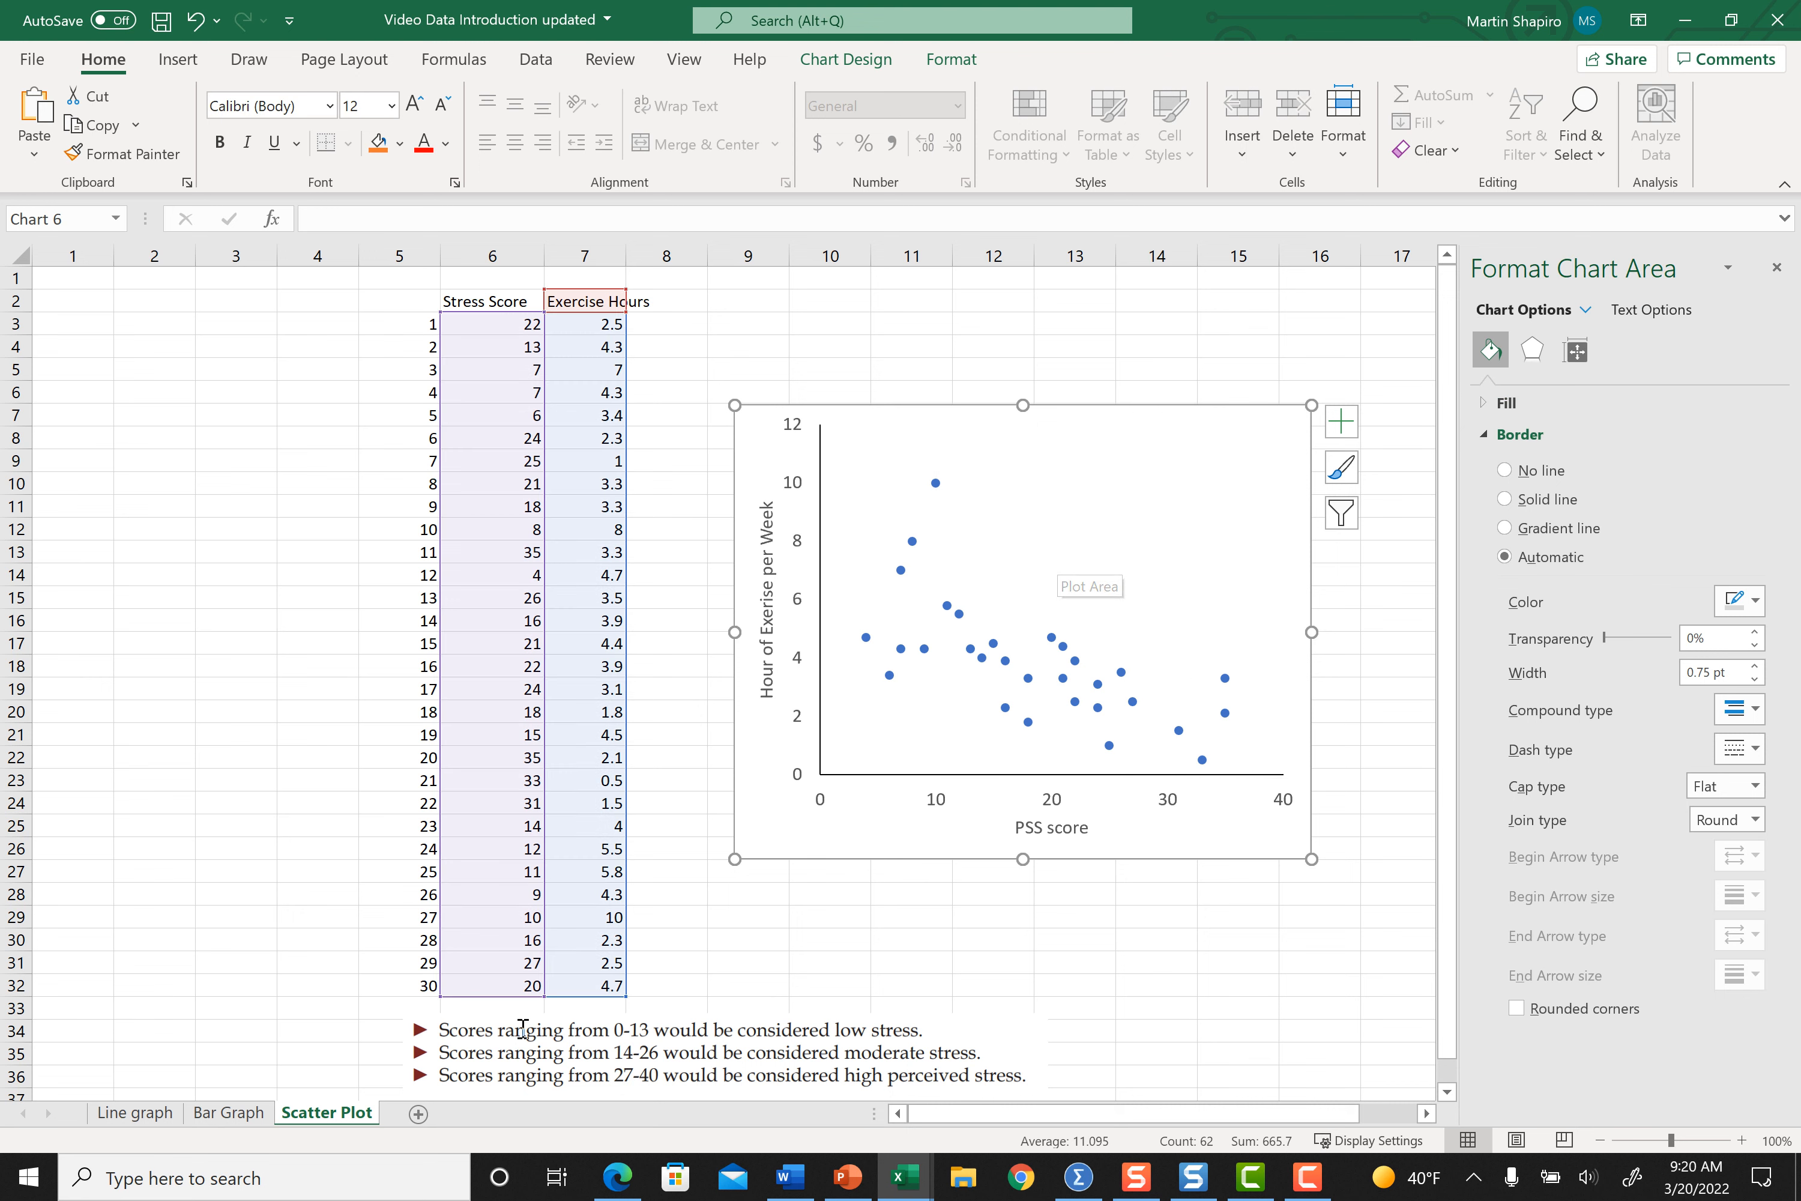
{"action": "mouse_move", "coordinate": [1063, 646]}
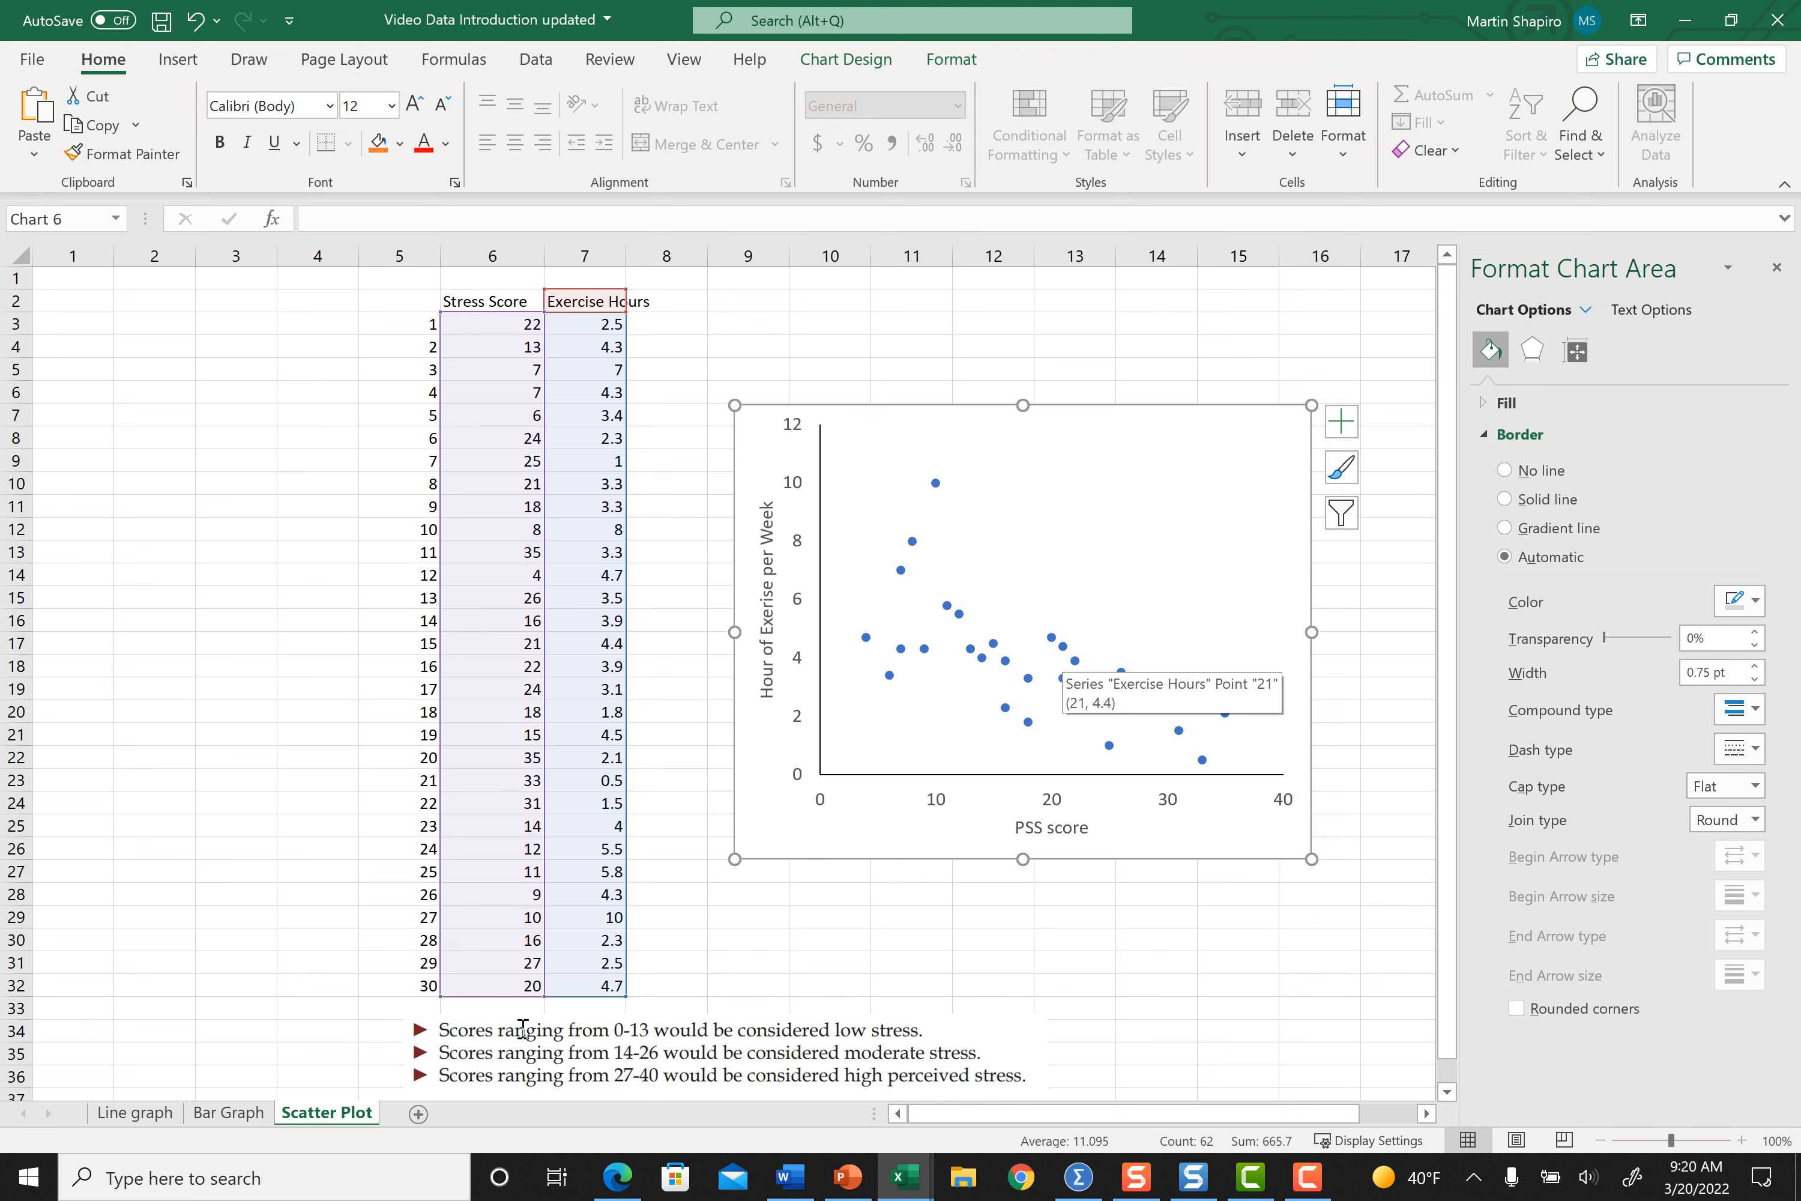
{"action": "left_click", "coordinate": [1062, 646]}
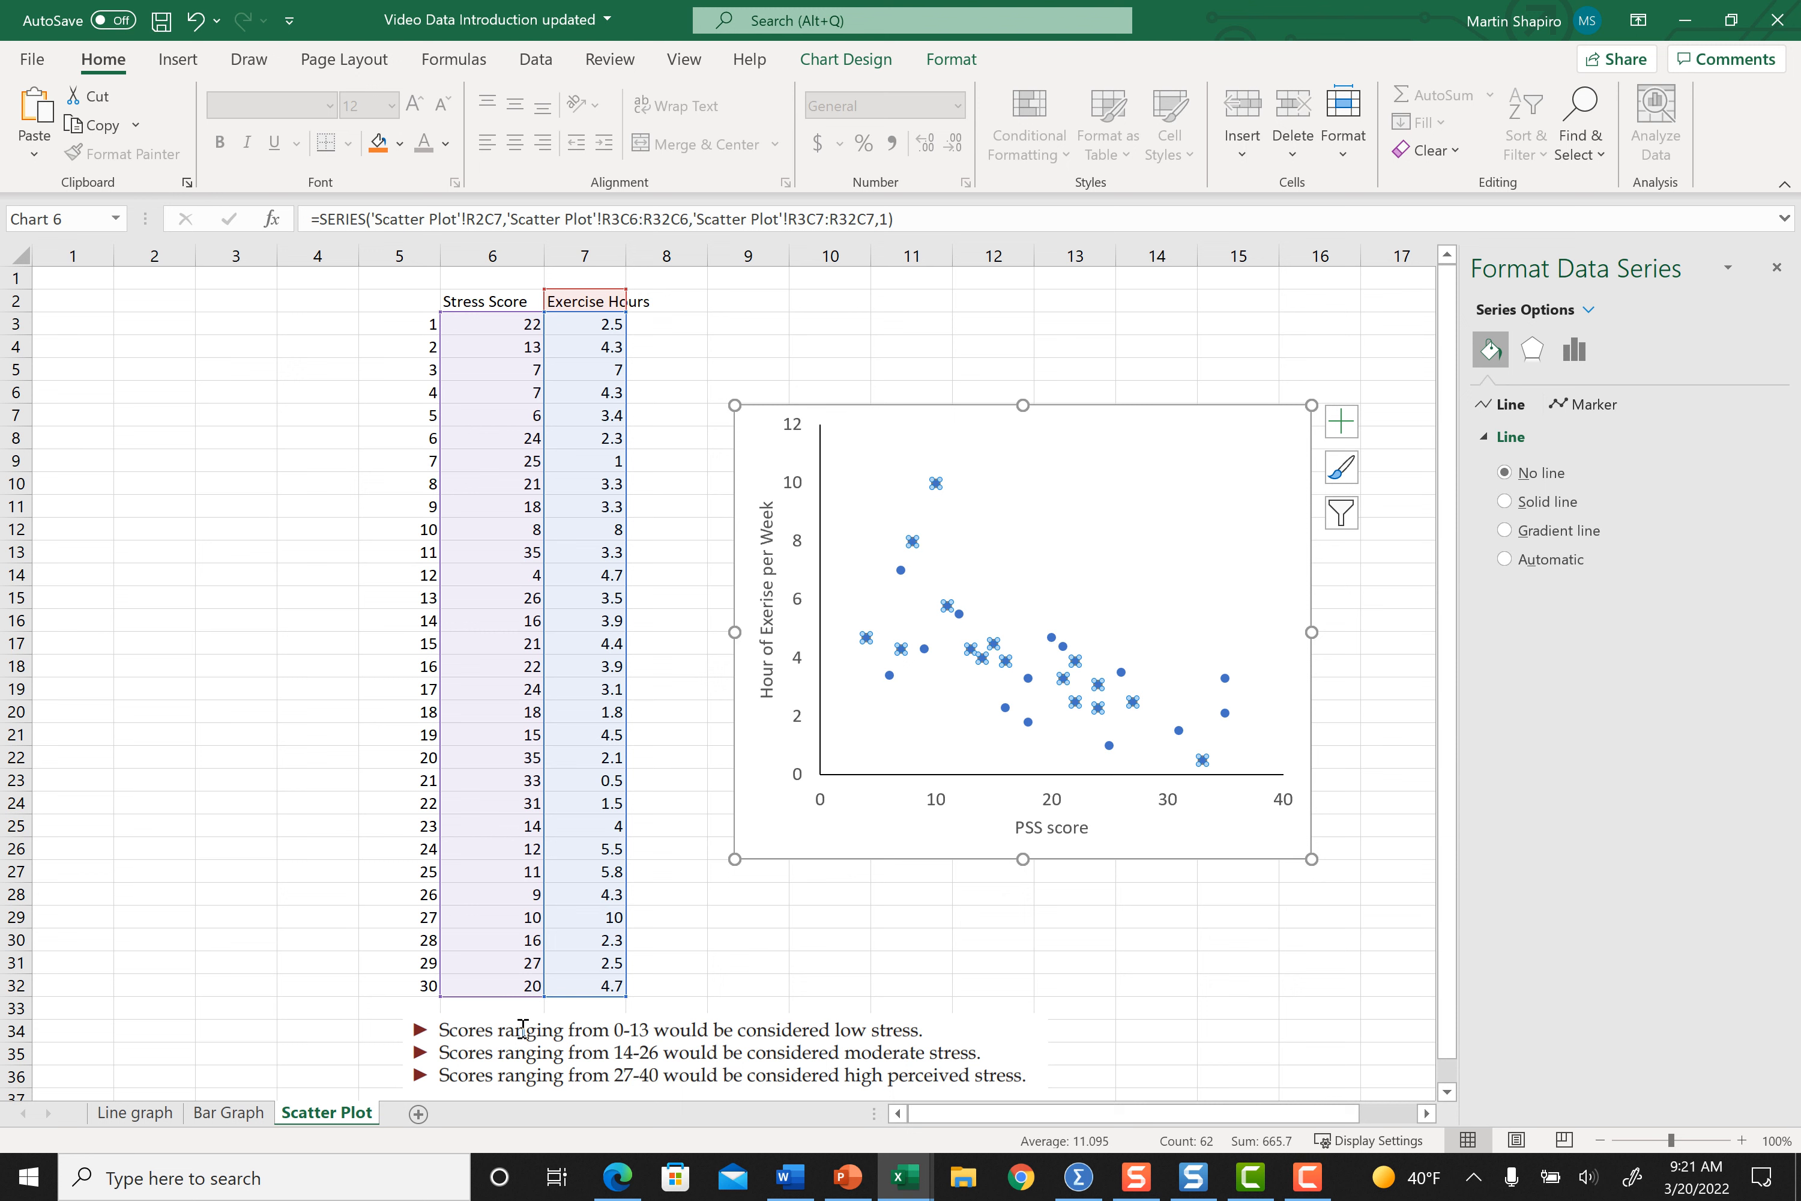
{"action": "key", "text": "Escape"}
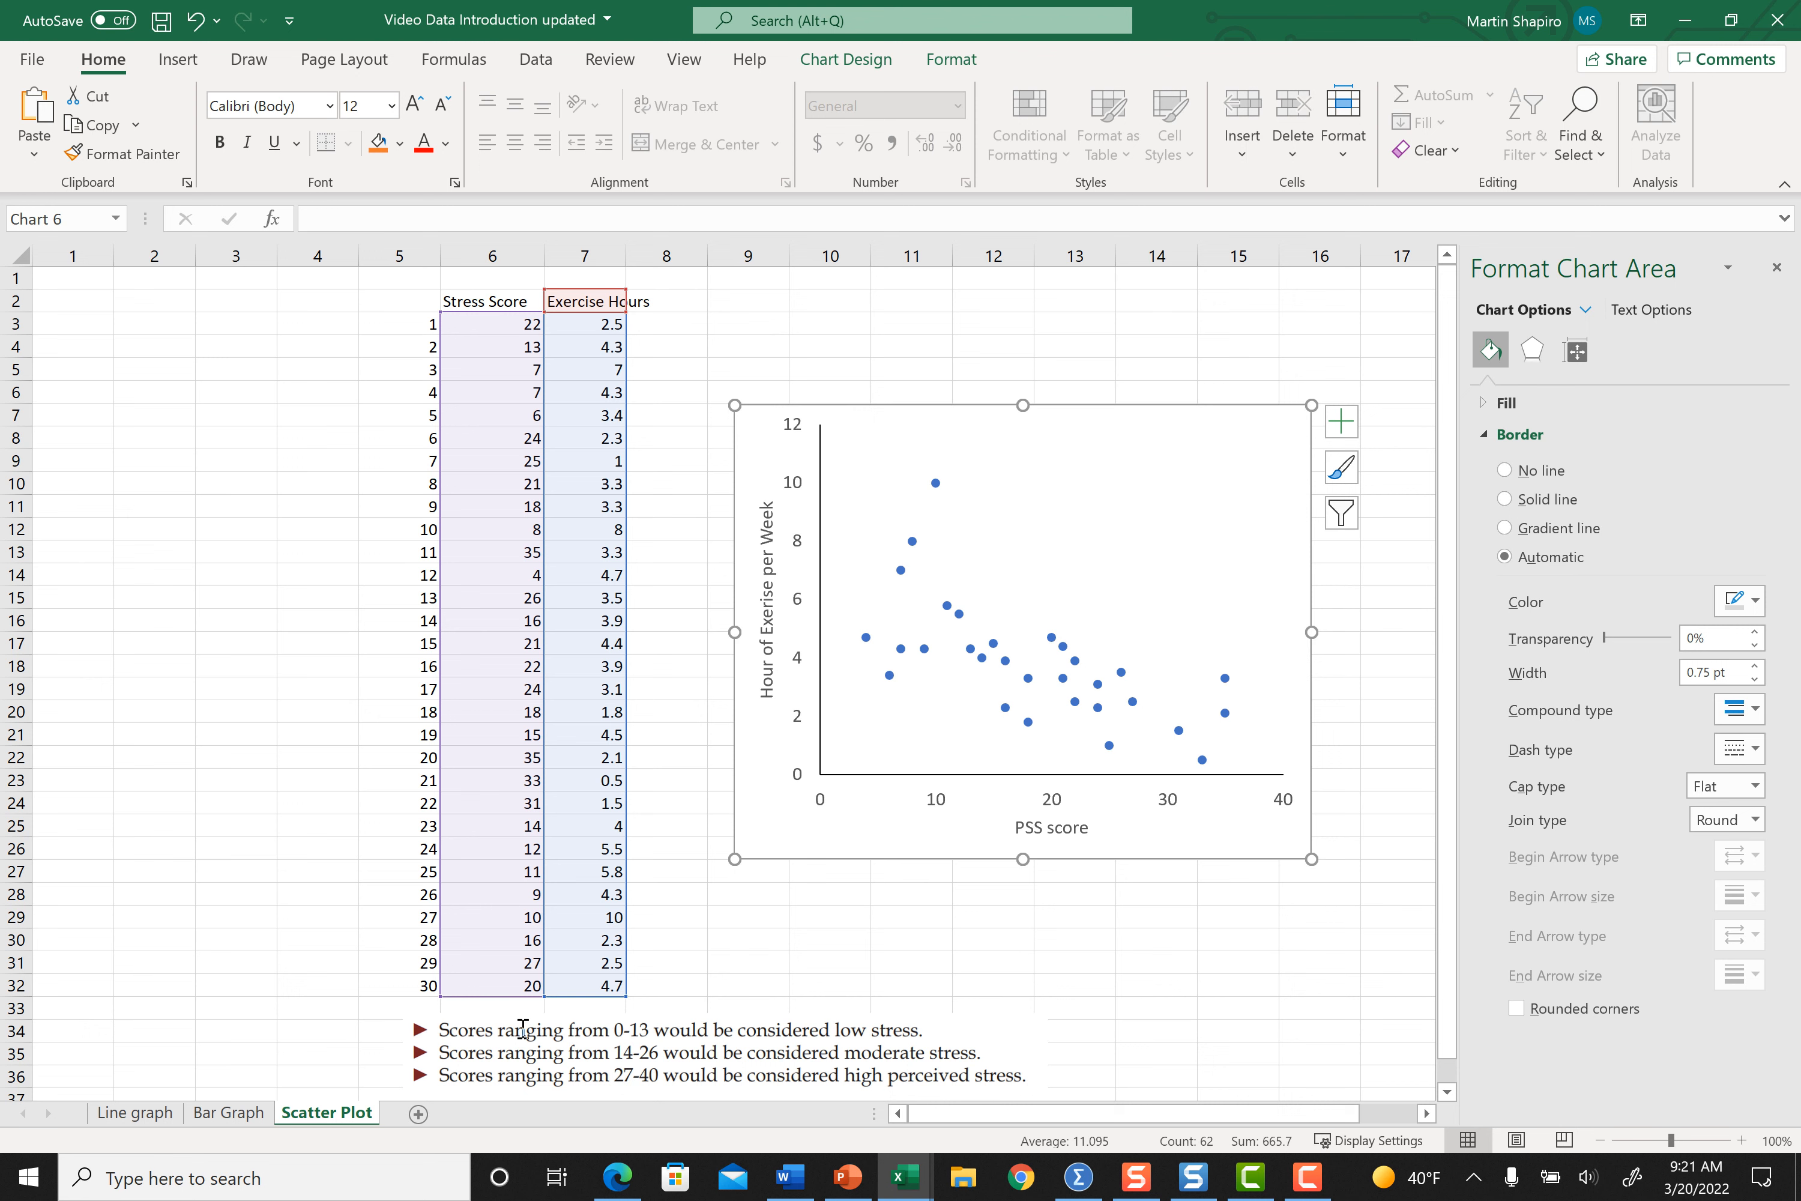
Change the Exercise Hours series markers to the built-in square type at size 6.
{"action": "left_click", "coordinate": [1075, 660]}
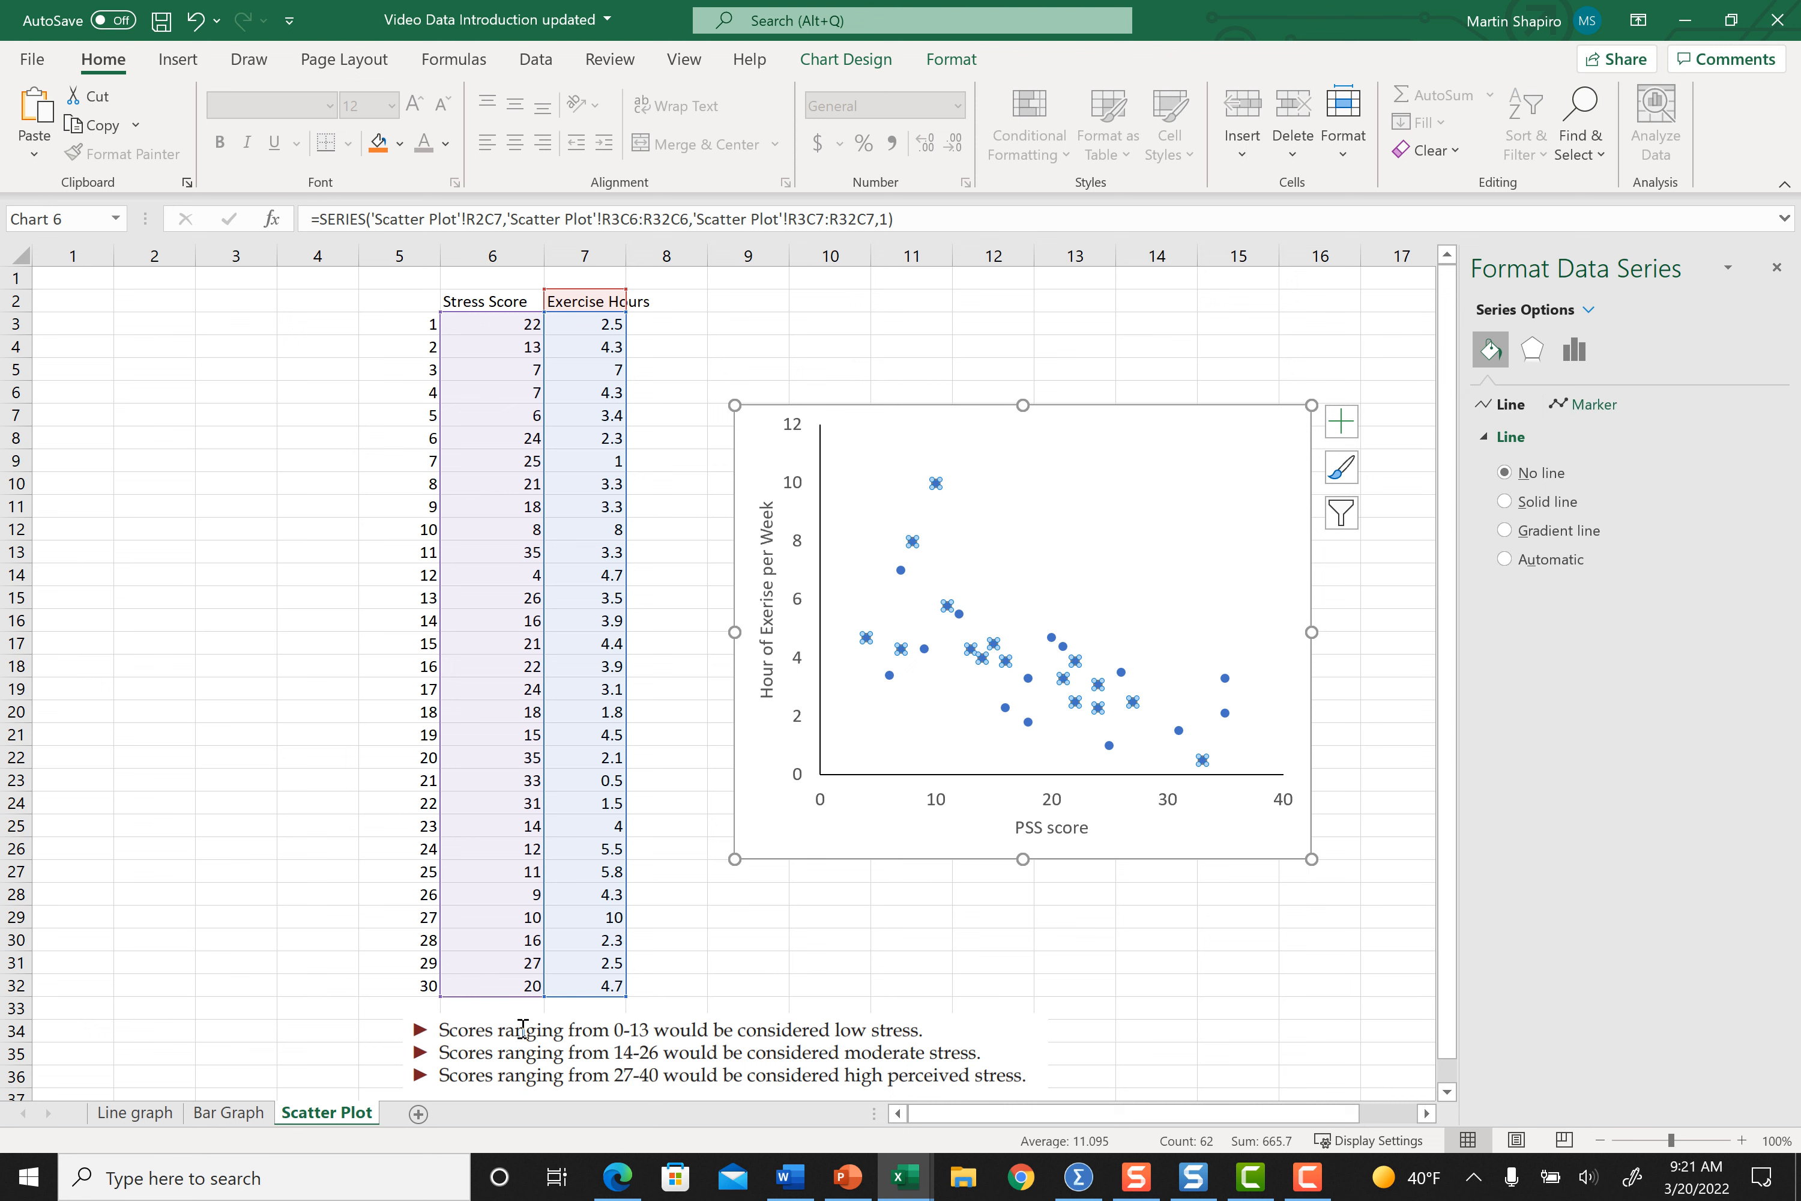
{"action": "left_click", "coordinate": [1583, 403]}
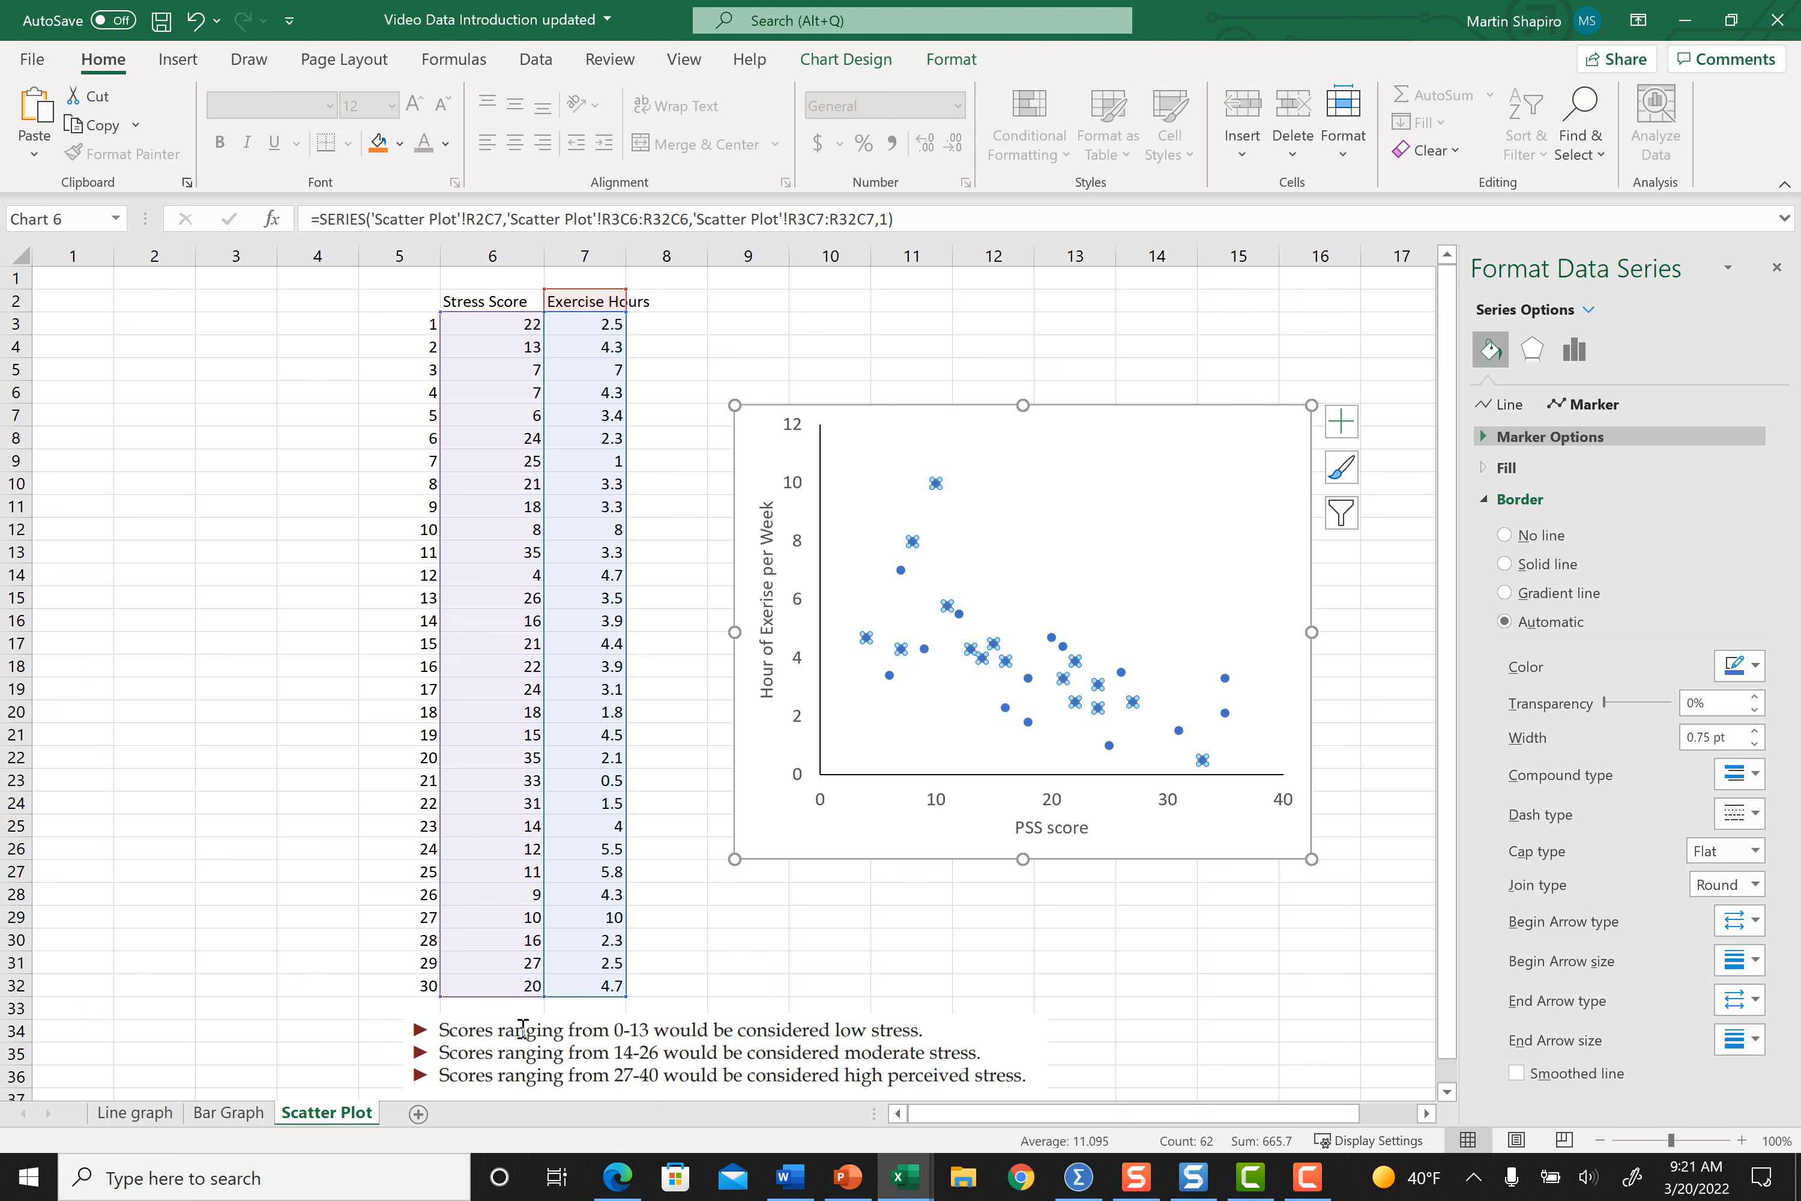
{"action": "left_click", "coordinate": [1550, 435]}
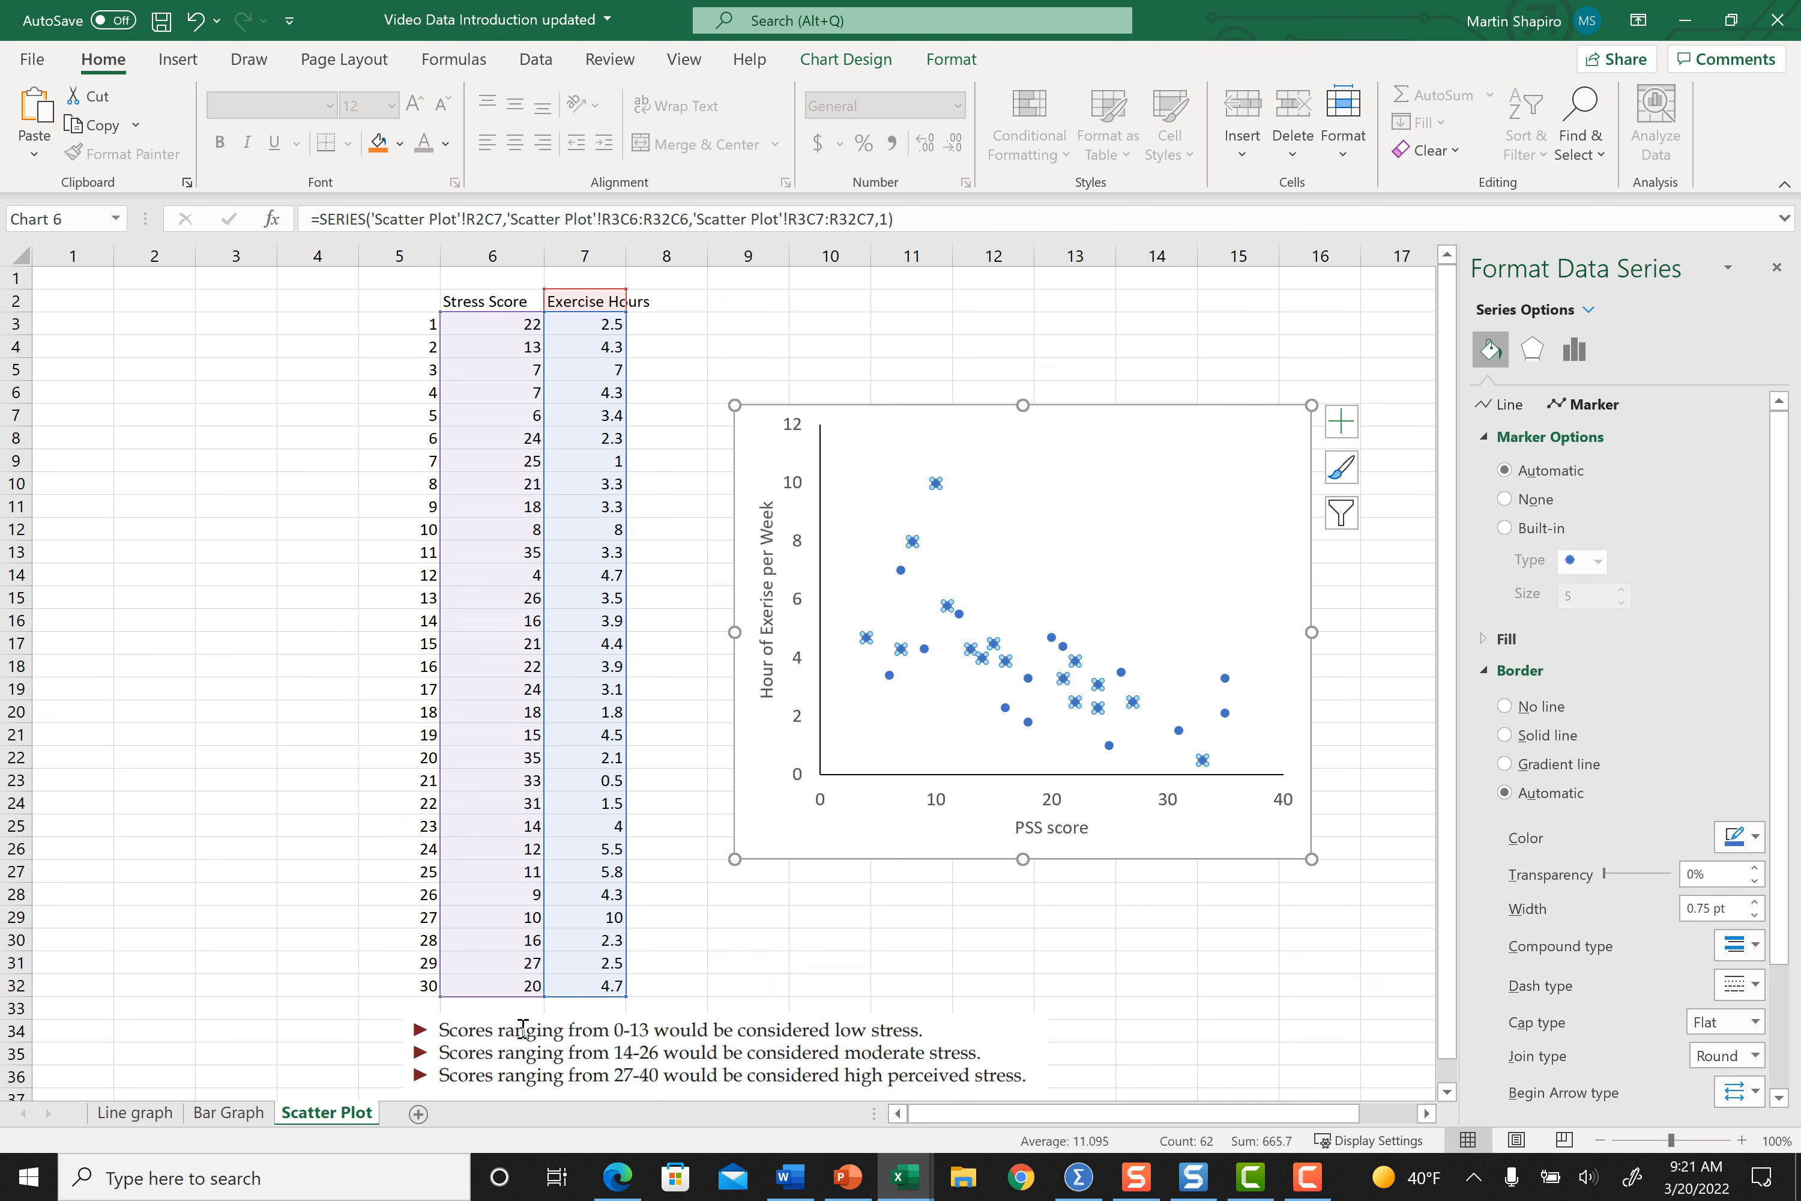
{"action": "left_click", "coordinate": [1504, 528]}
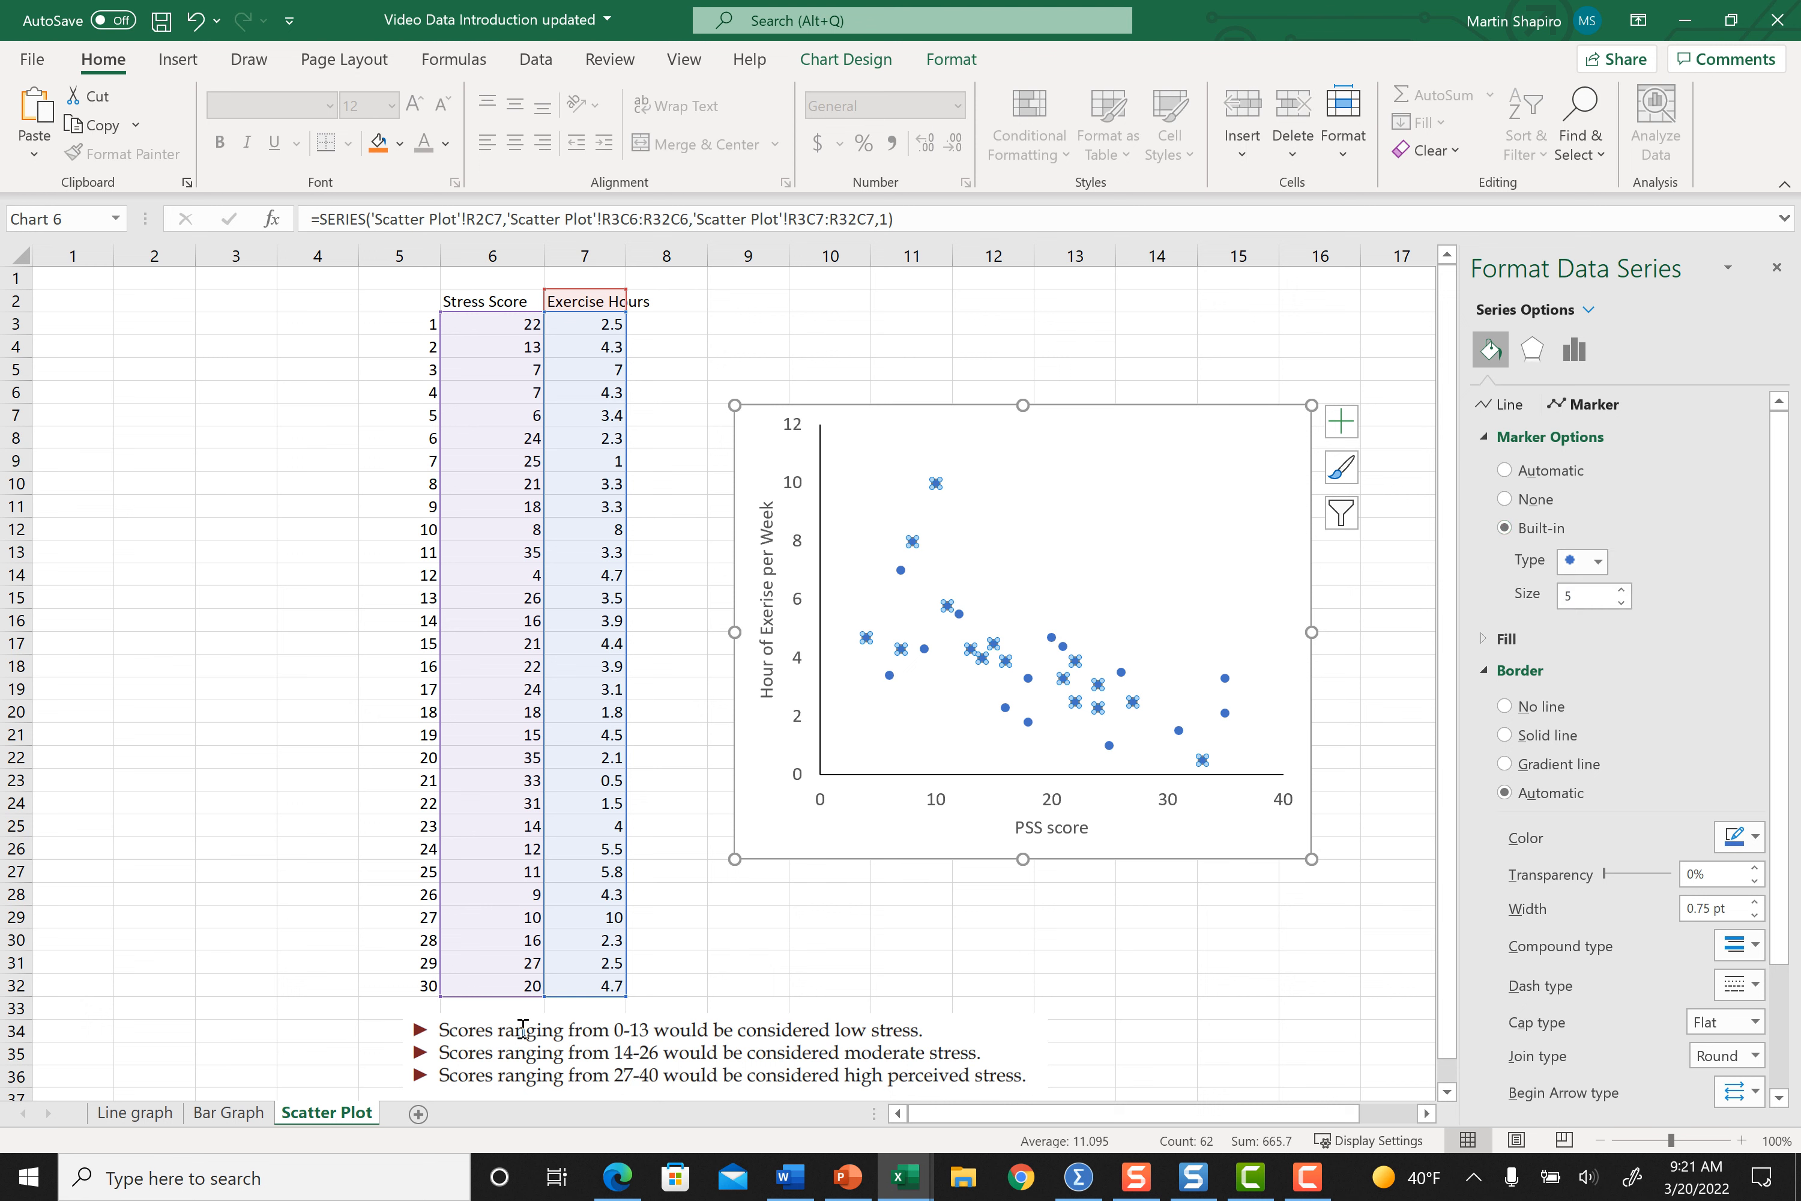
{"action": "left_click", "coordinate": [1598, 560]}
{"action": "key", "text": "Down"}
{"action": "key", "text": "Down"}
{"action": "key", "text": "Return"}
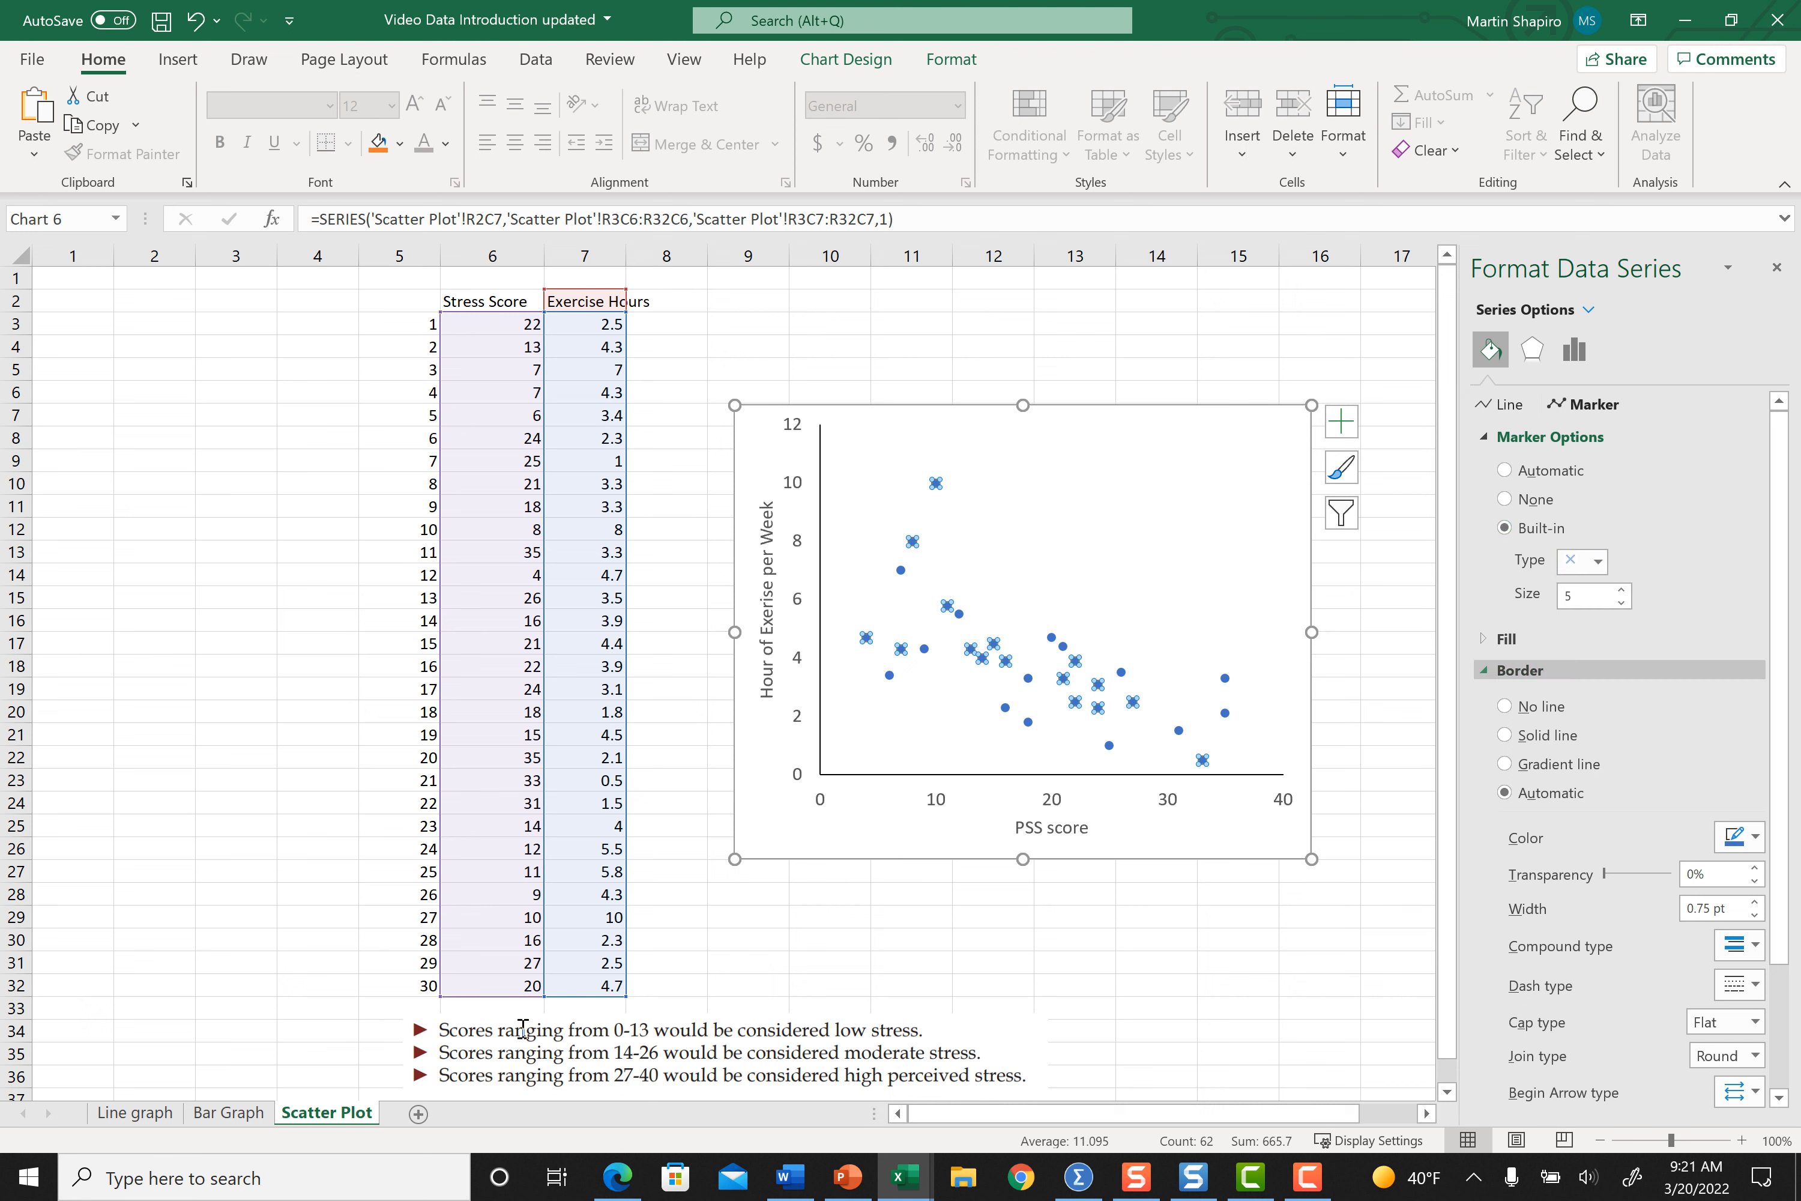
{"action": "left_click", "coordinate": [1598, 561]}
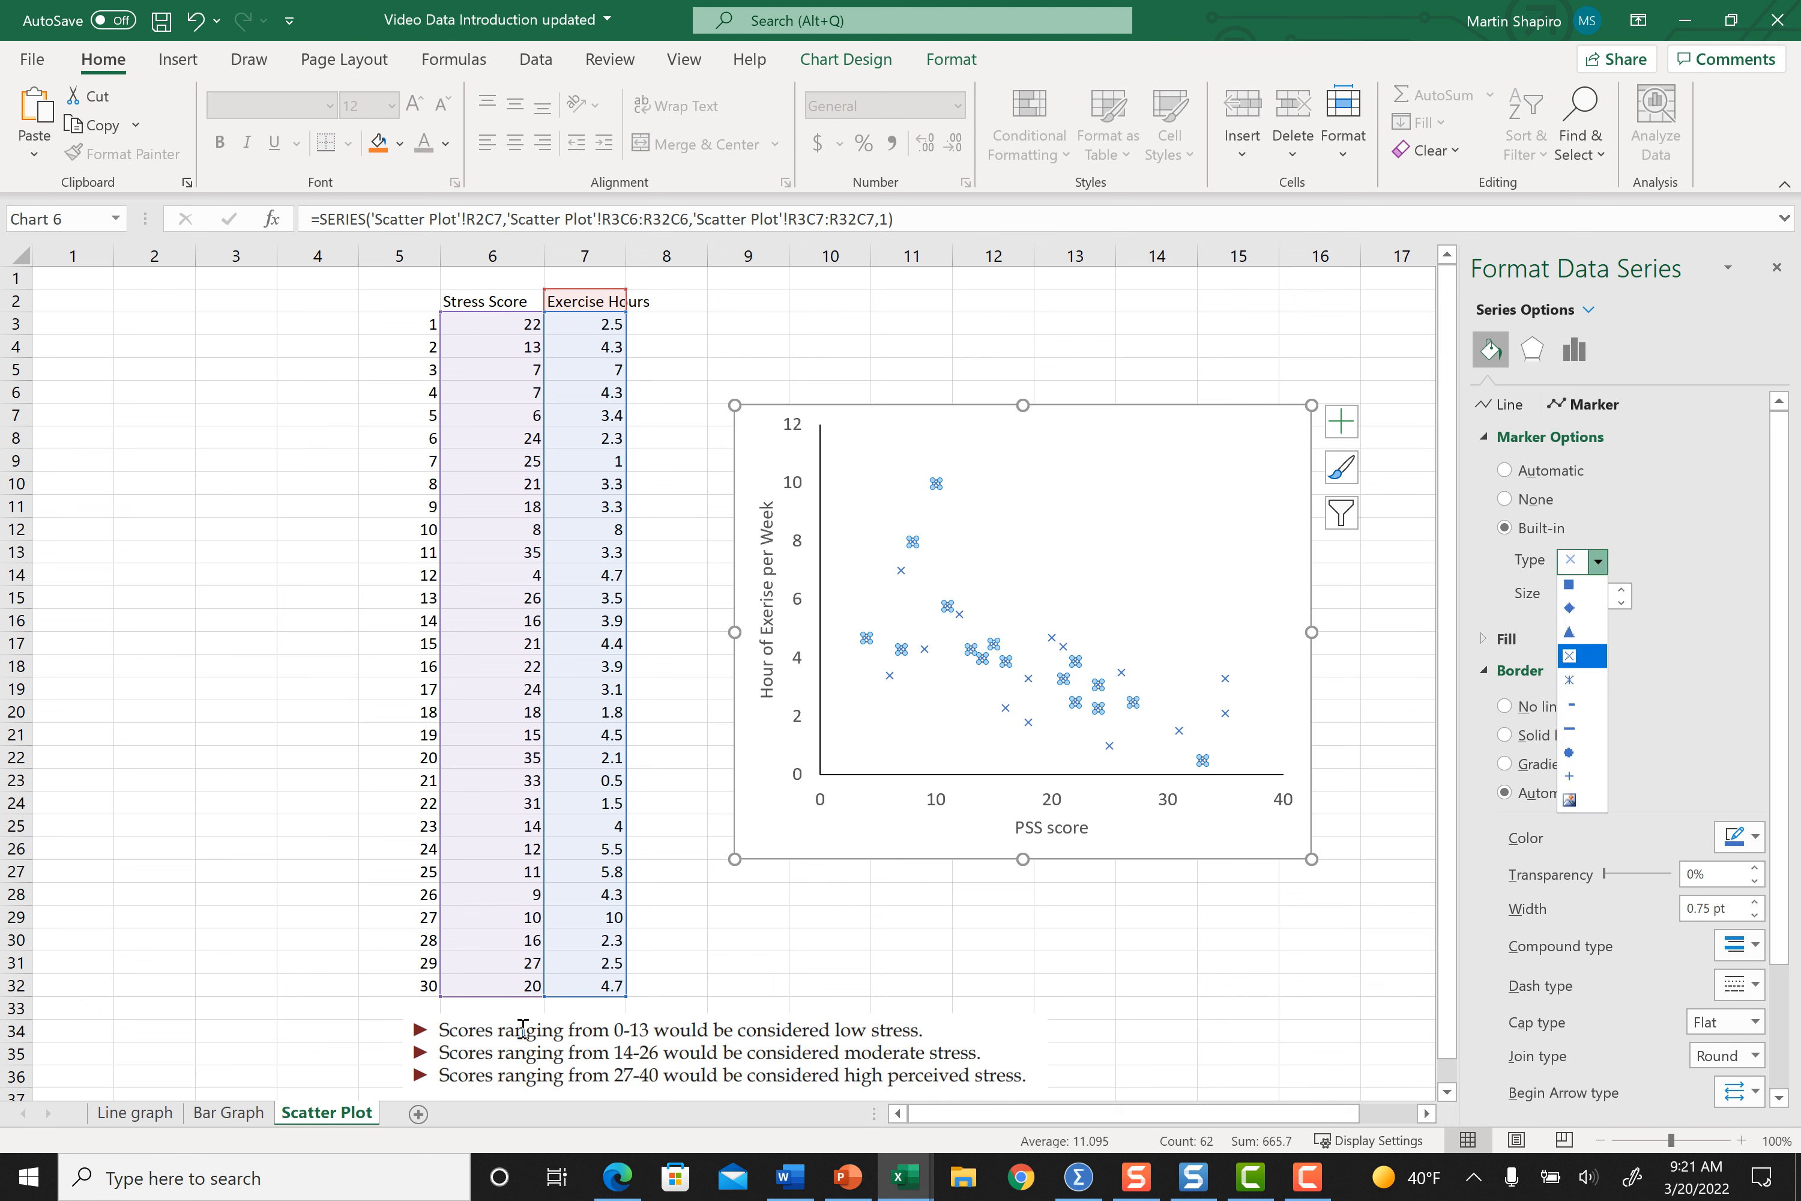
{"action": "key", "text": "Up"}
{"action": "key", "text": "Up"}
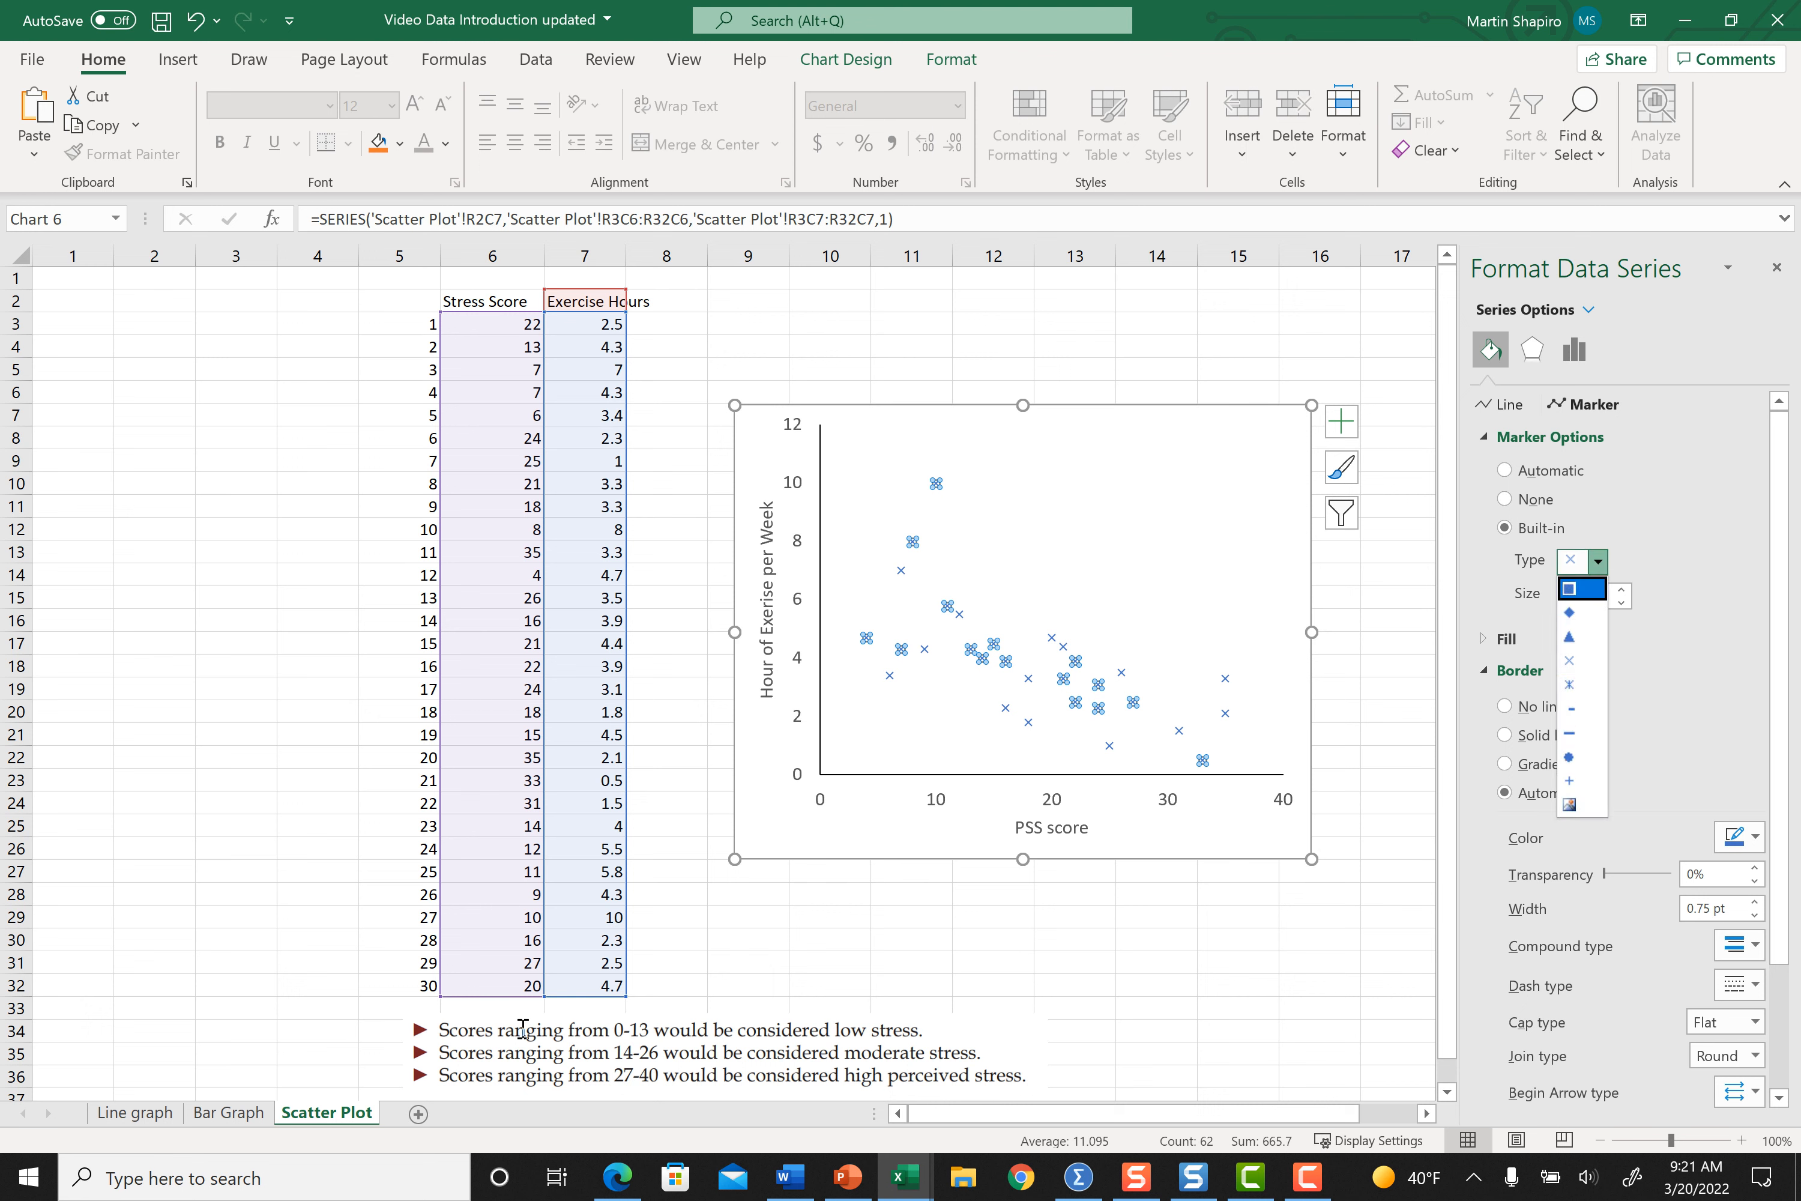
{"action": "key", "text": "Return"}
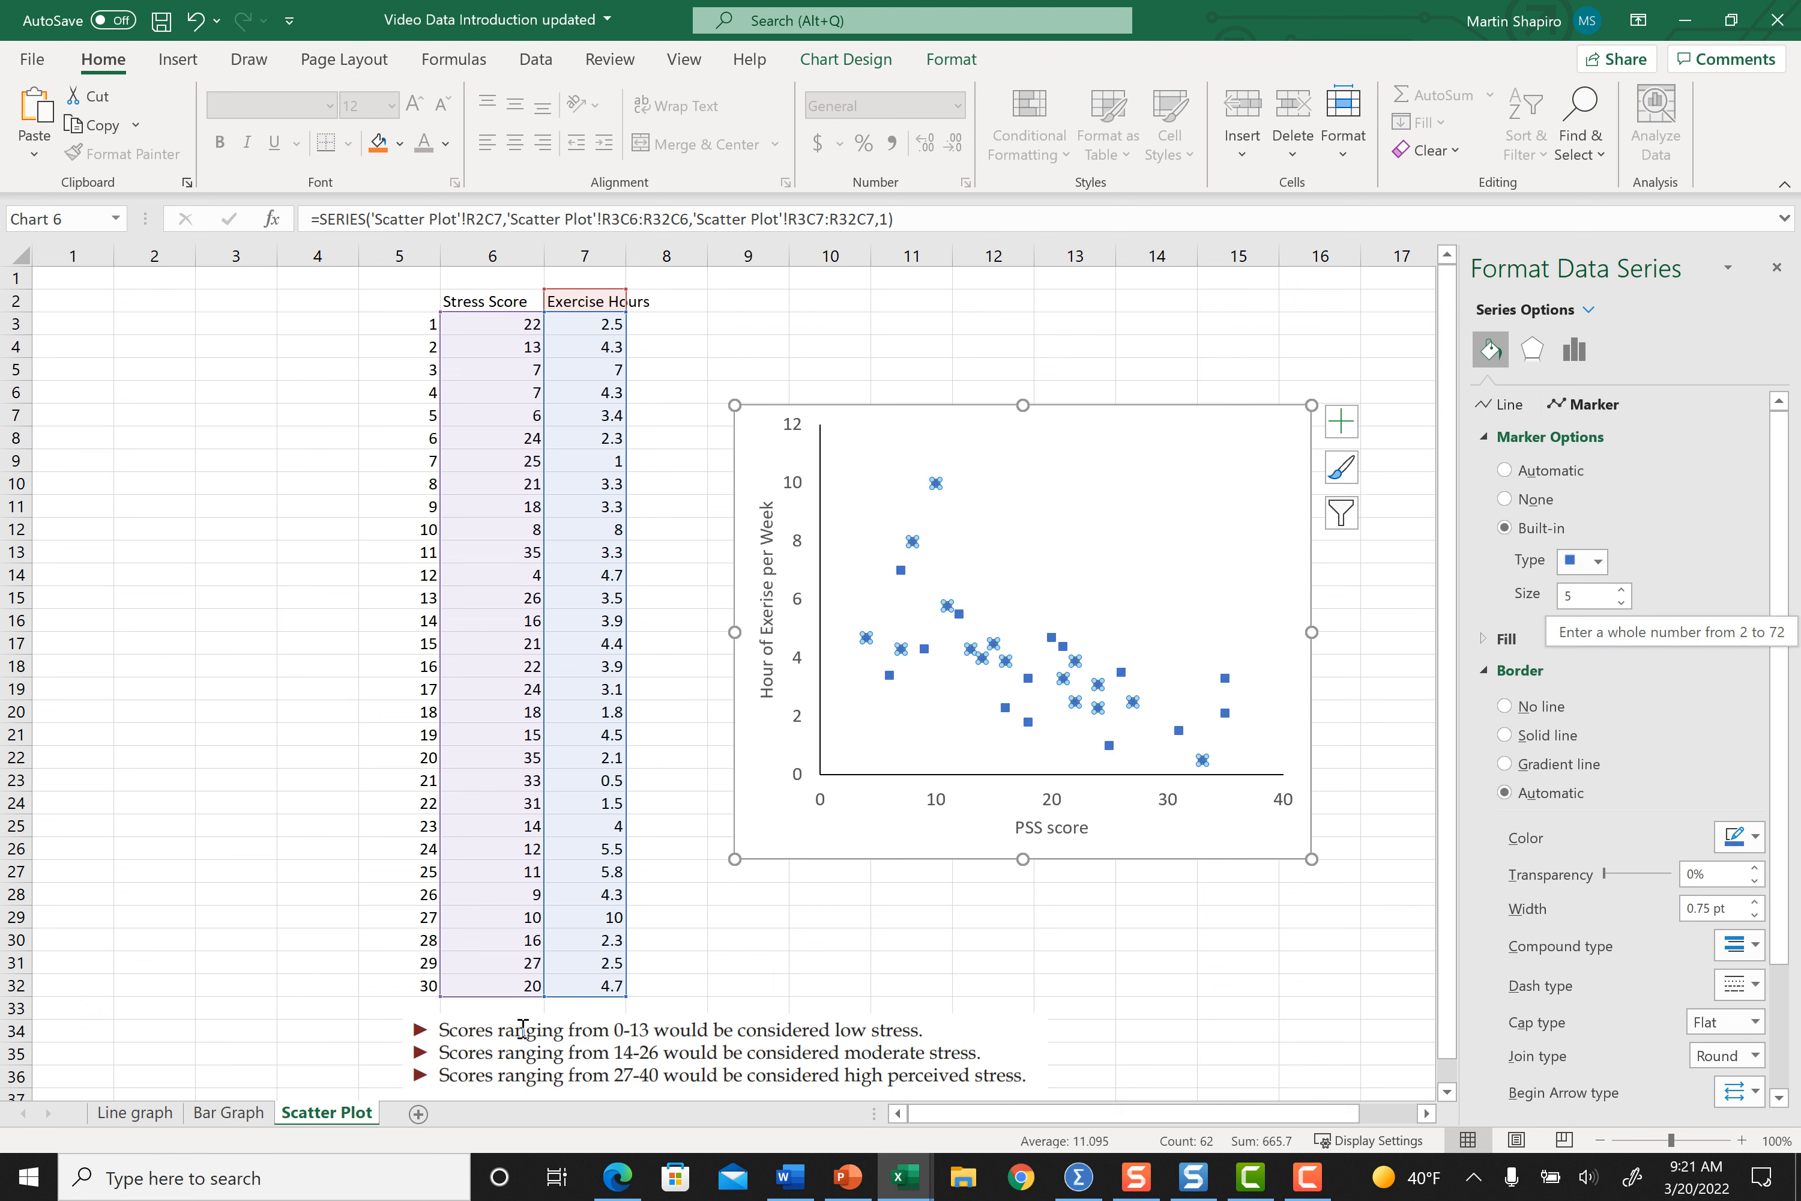
{"action": "left_click", "coordinate": [1621, 590]}
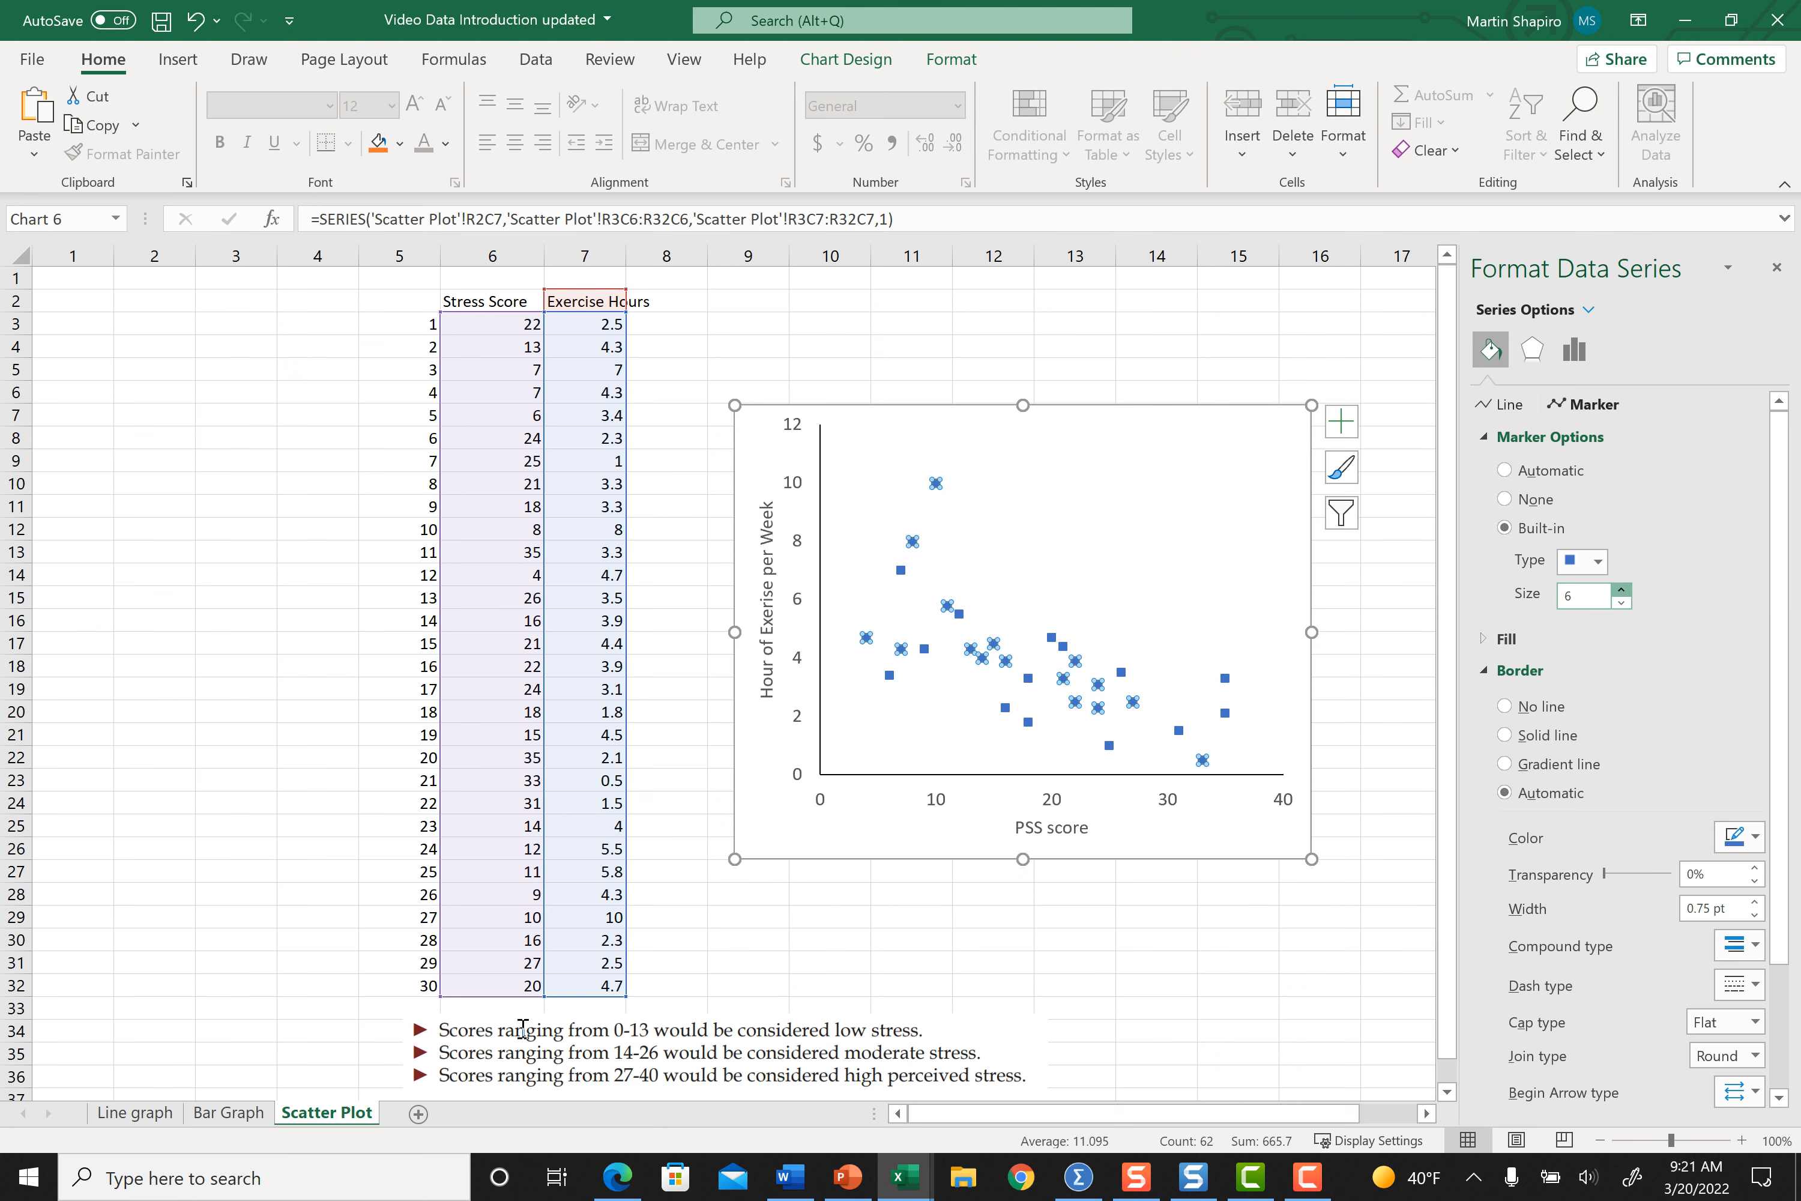
Give the data series markers a solid black border and a solid dark orange fill.
{"action": "scroll", "coordinate": [1620, 751], "scroll_direction": "down", "scroll_amount": 1}
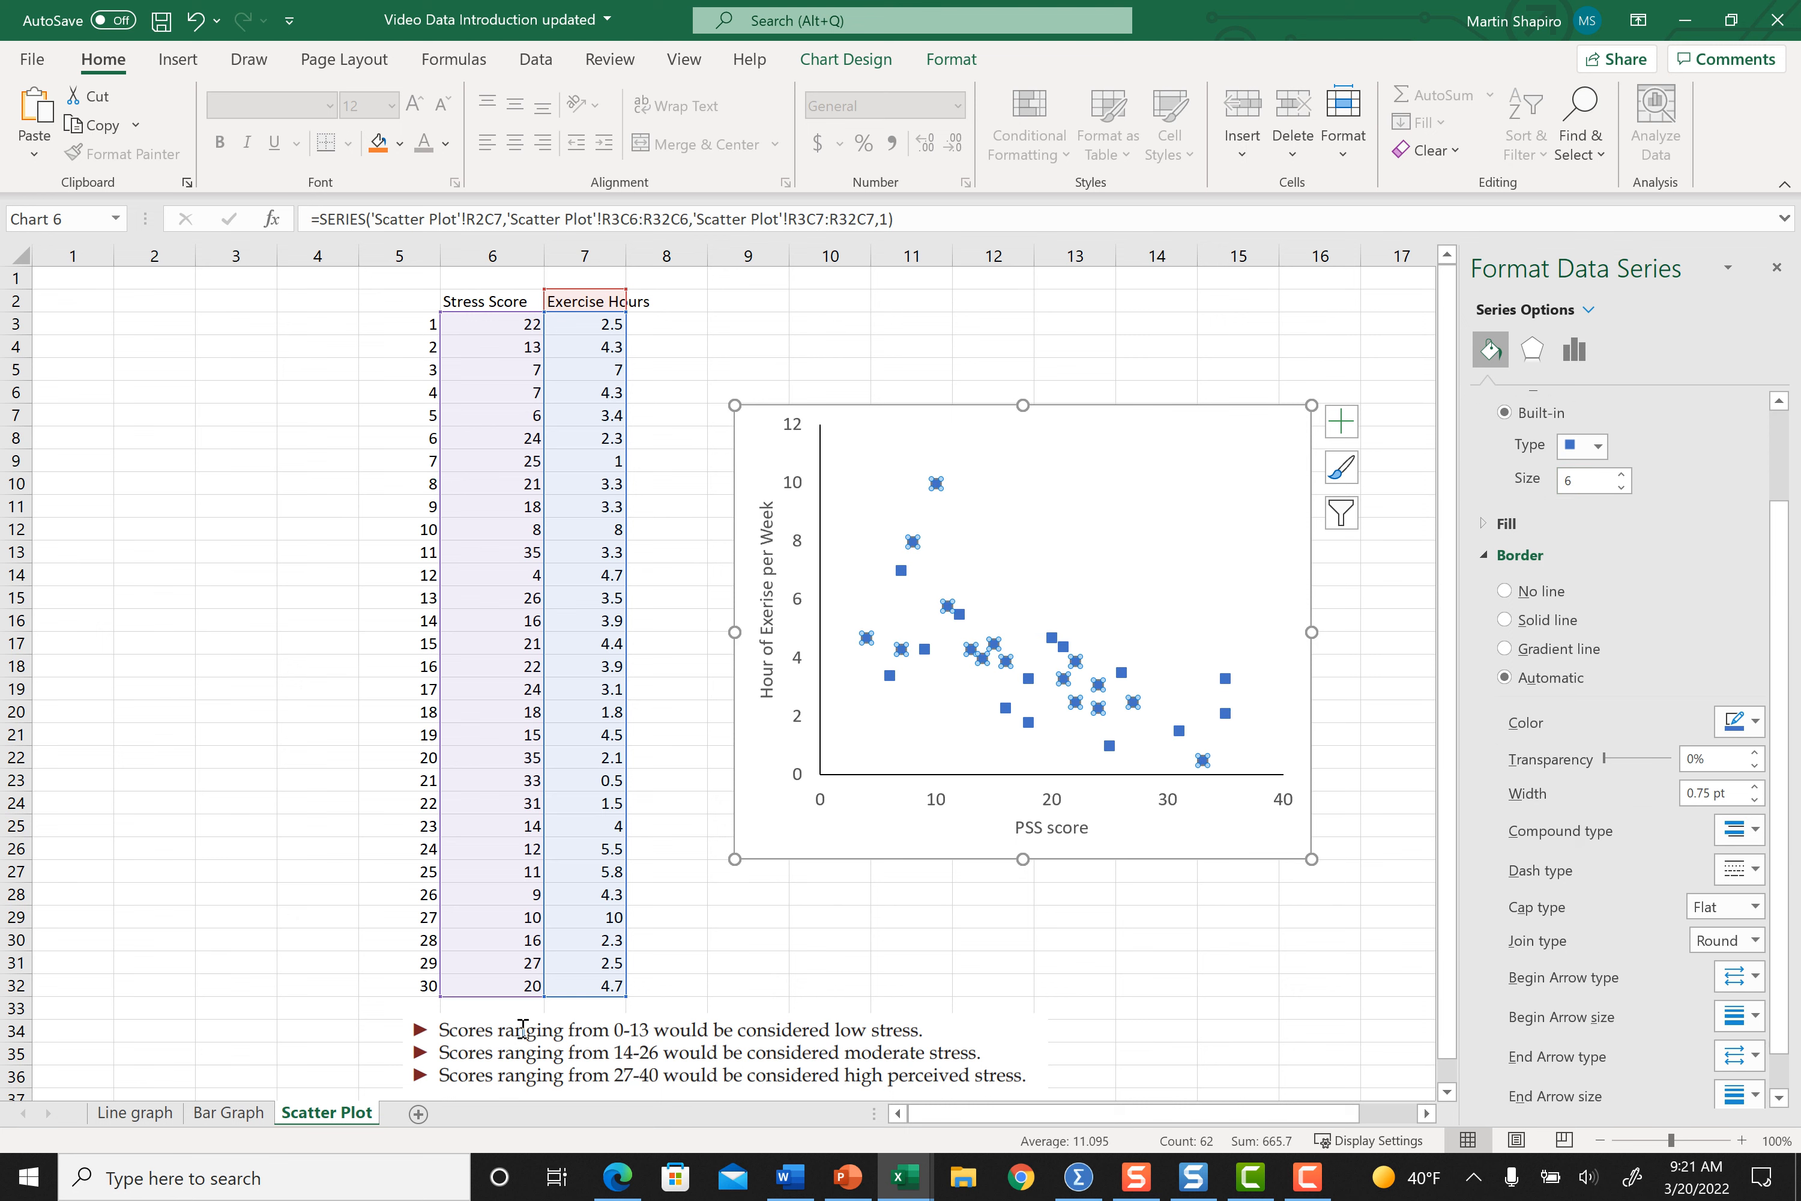
{"action": "left_click", "coordinate": [1740, 723]}
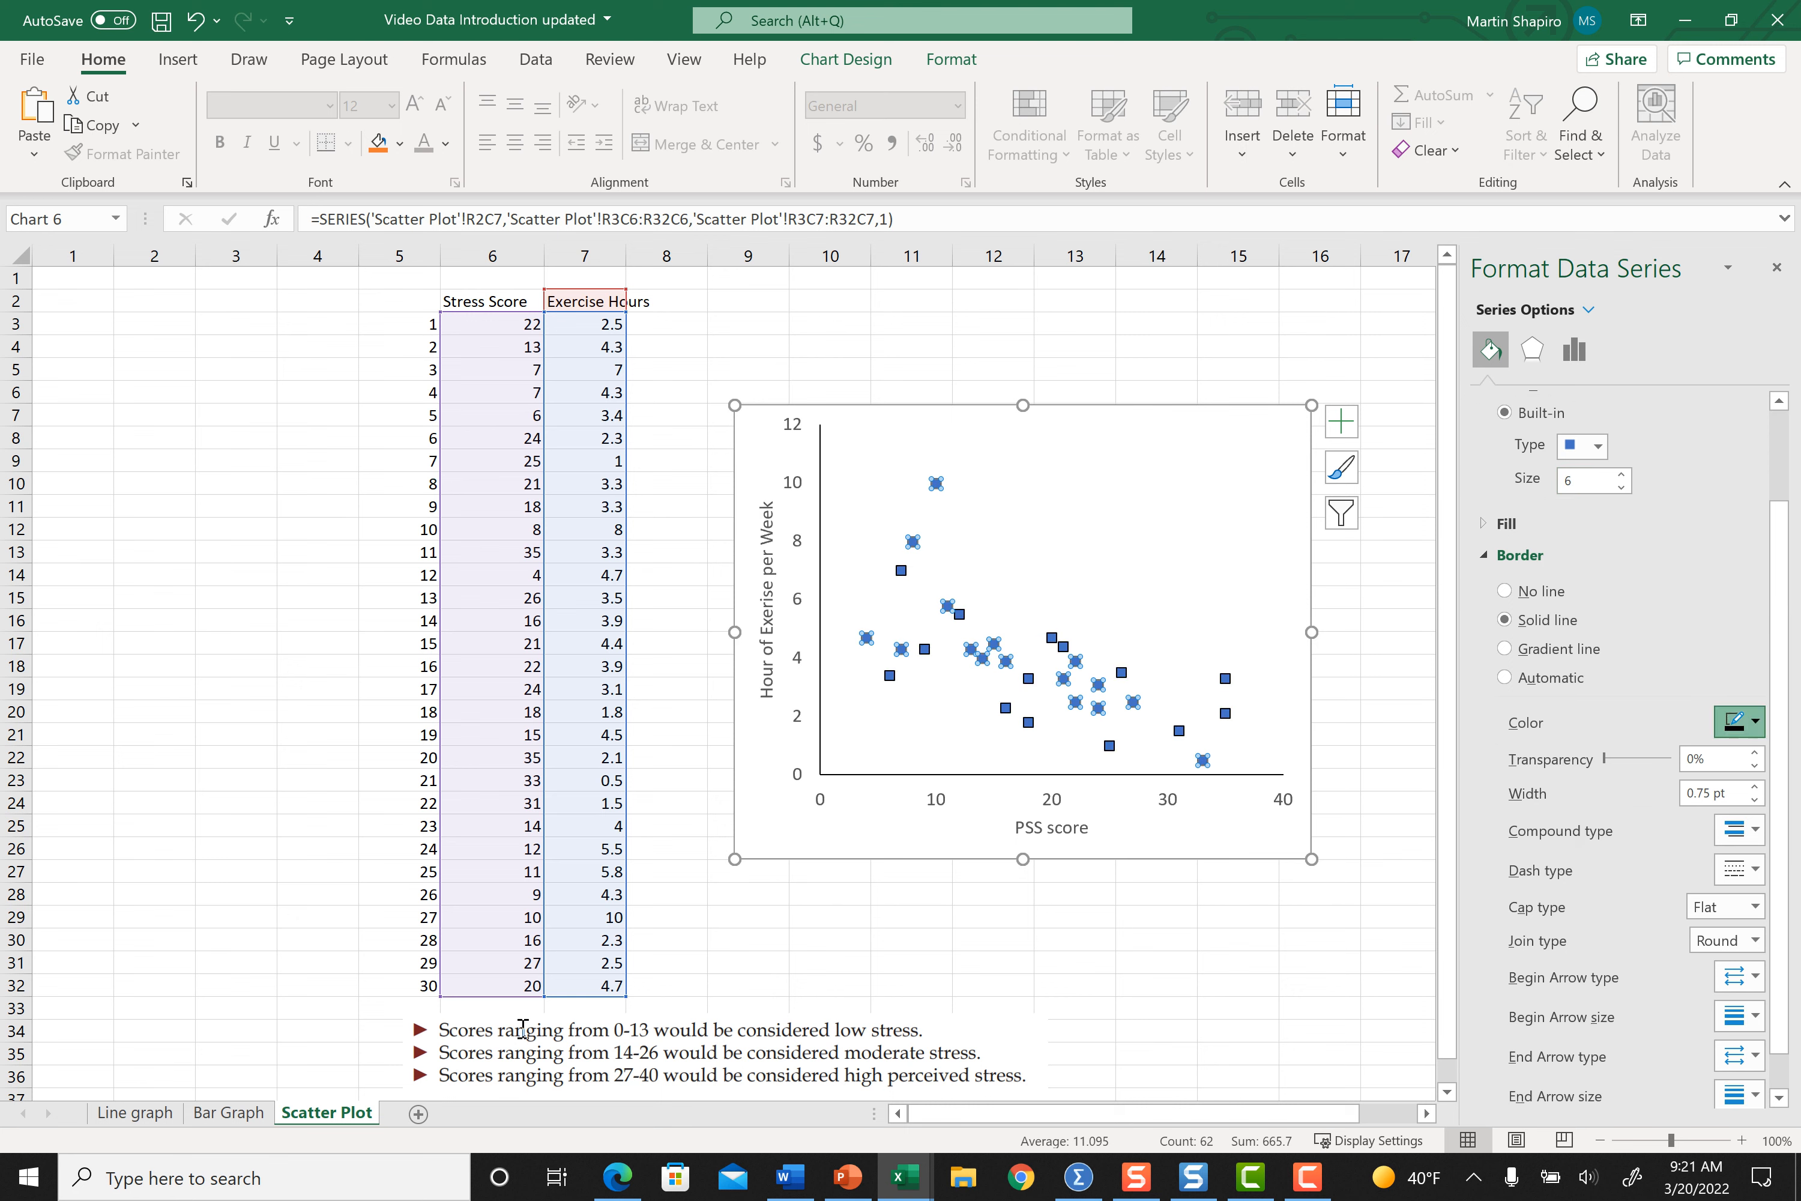
{"action": "left_click", "coordinate": [1506, 523]}
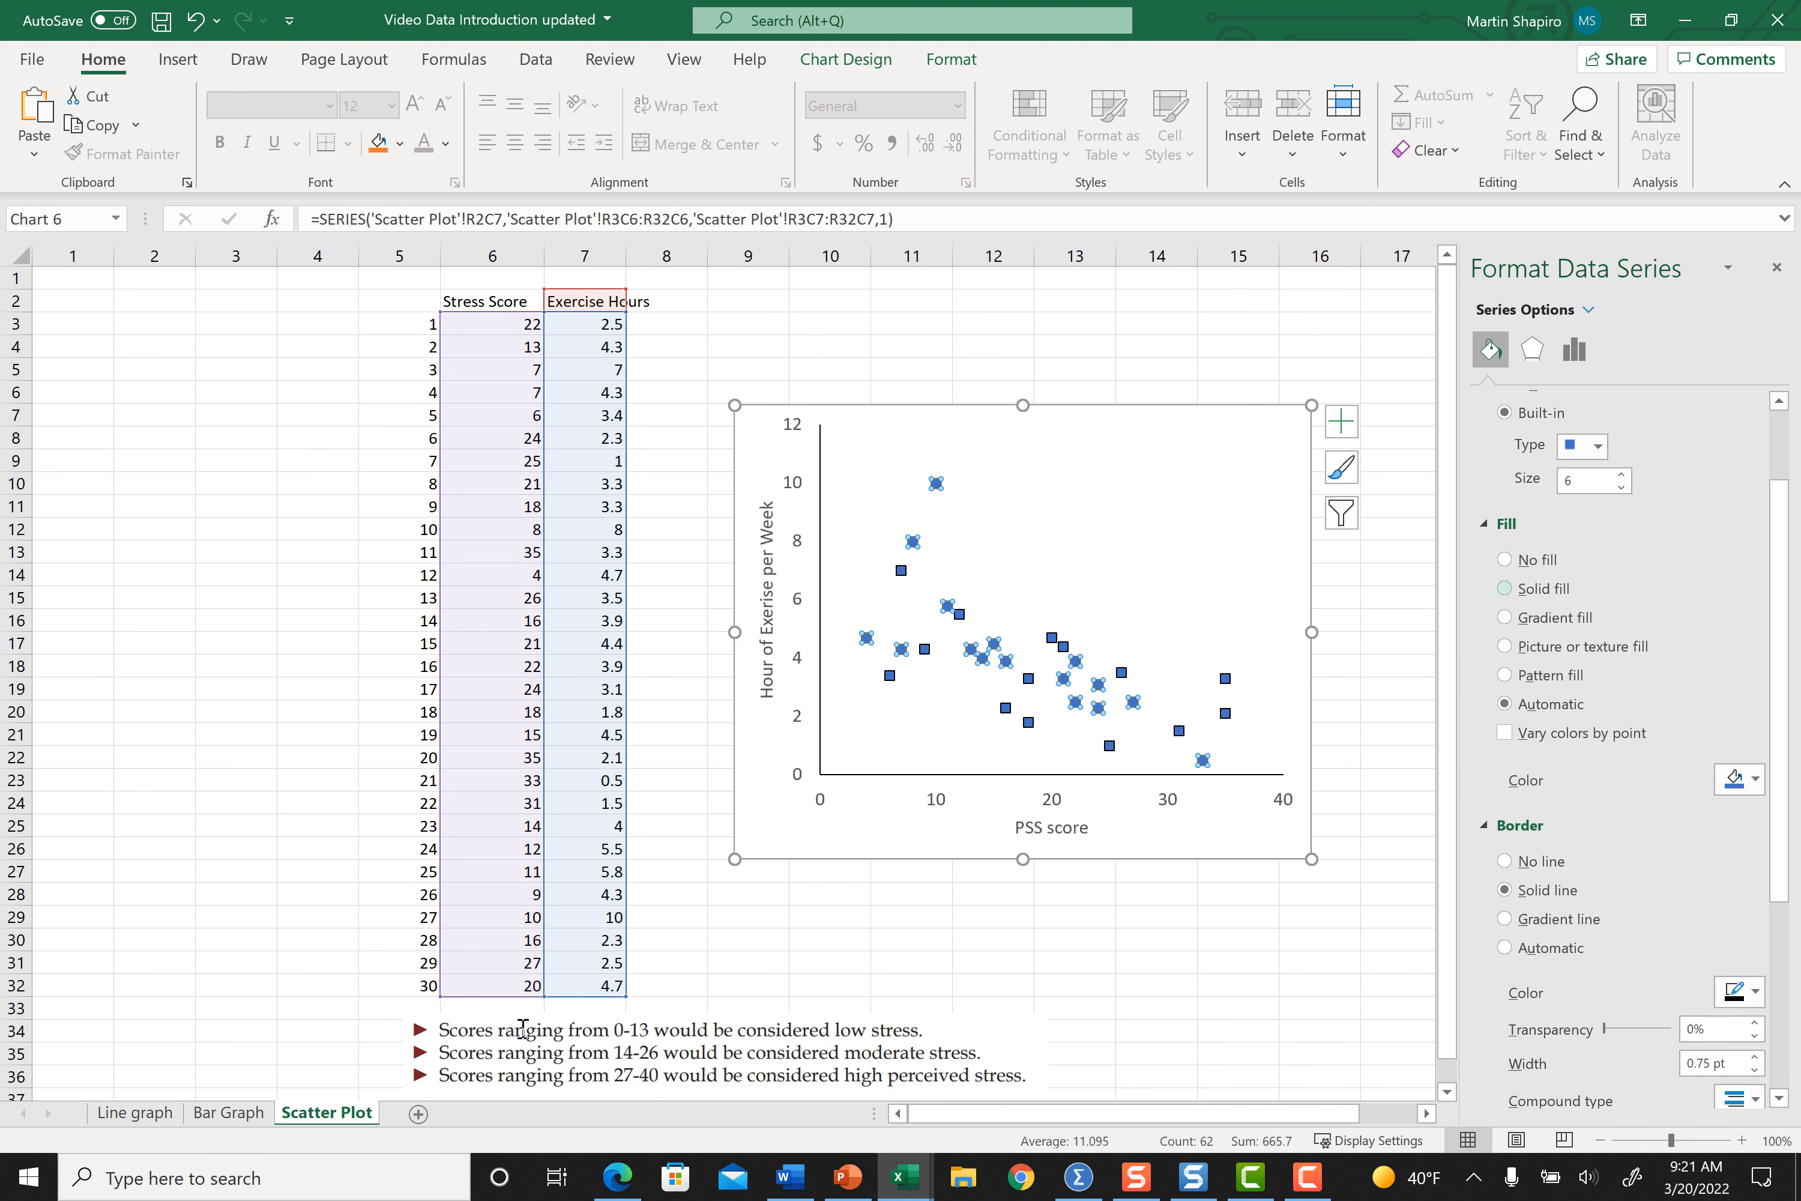
{"action": "left_click", "coordinate": [1505, 588]}
{"action": "left_click", "coordinate": [1739, 780]}
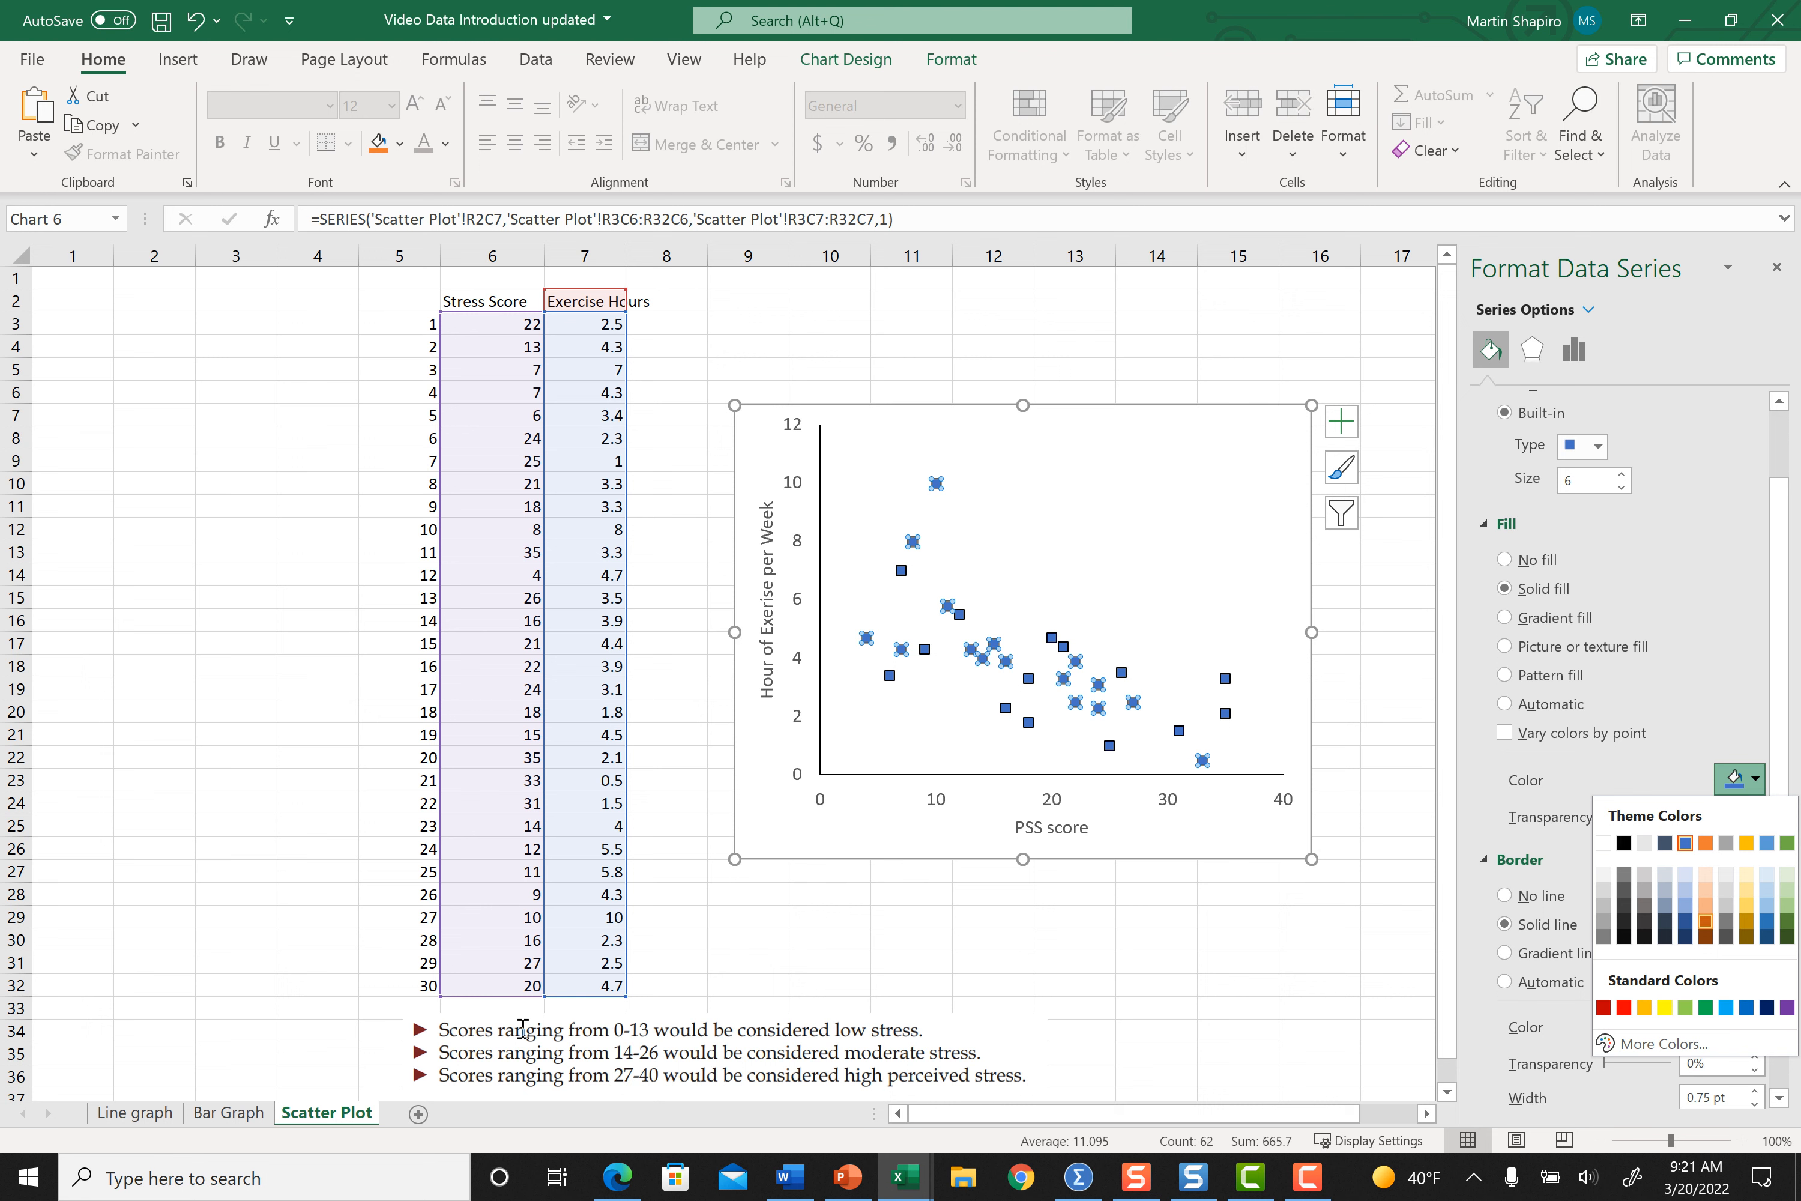
{"action": "left_click", "coordinate": [1704, 919]}
{"action": "scroll", "coordinate": [1628, 751], "scroll_direction": "down", "scroll_amount": 2}
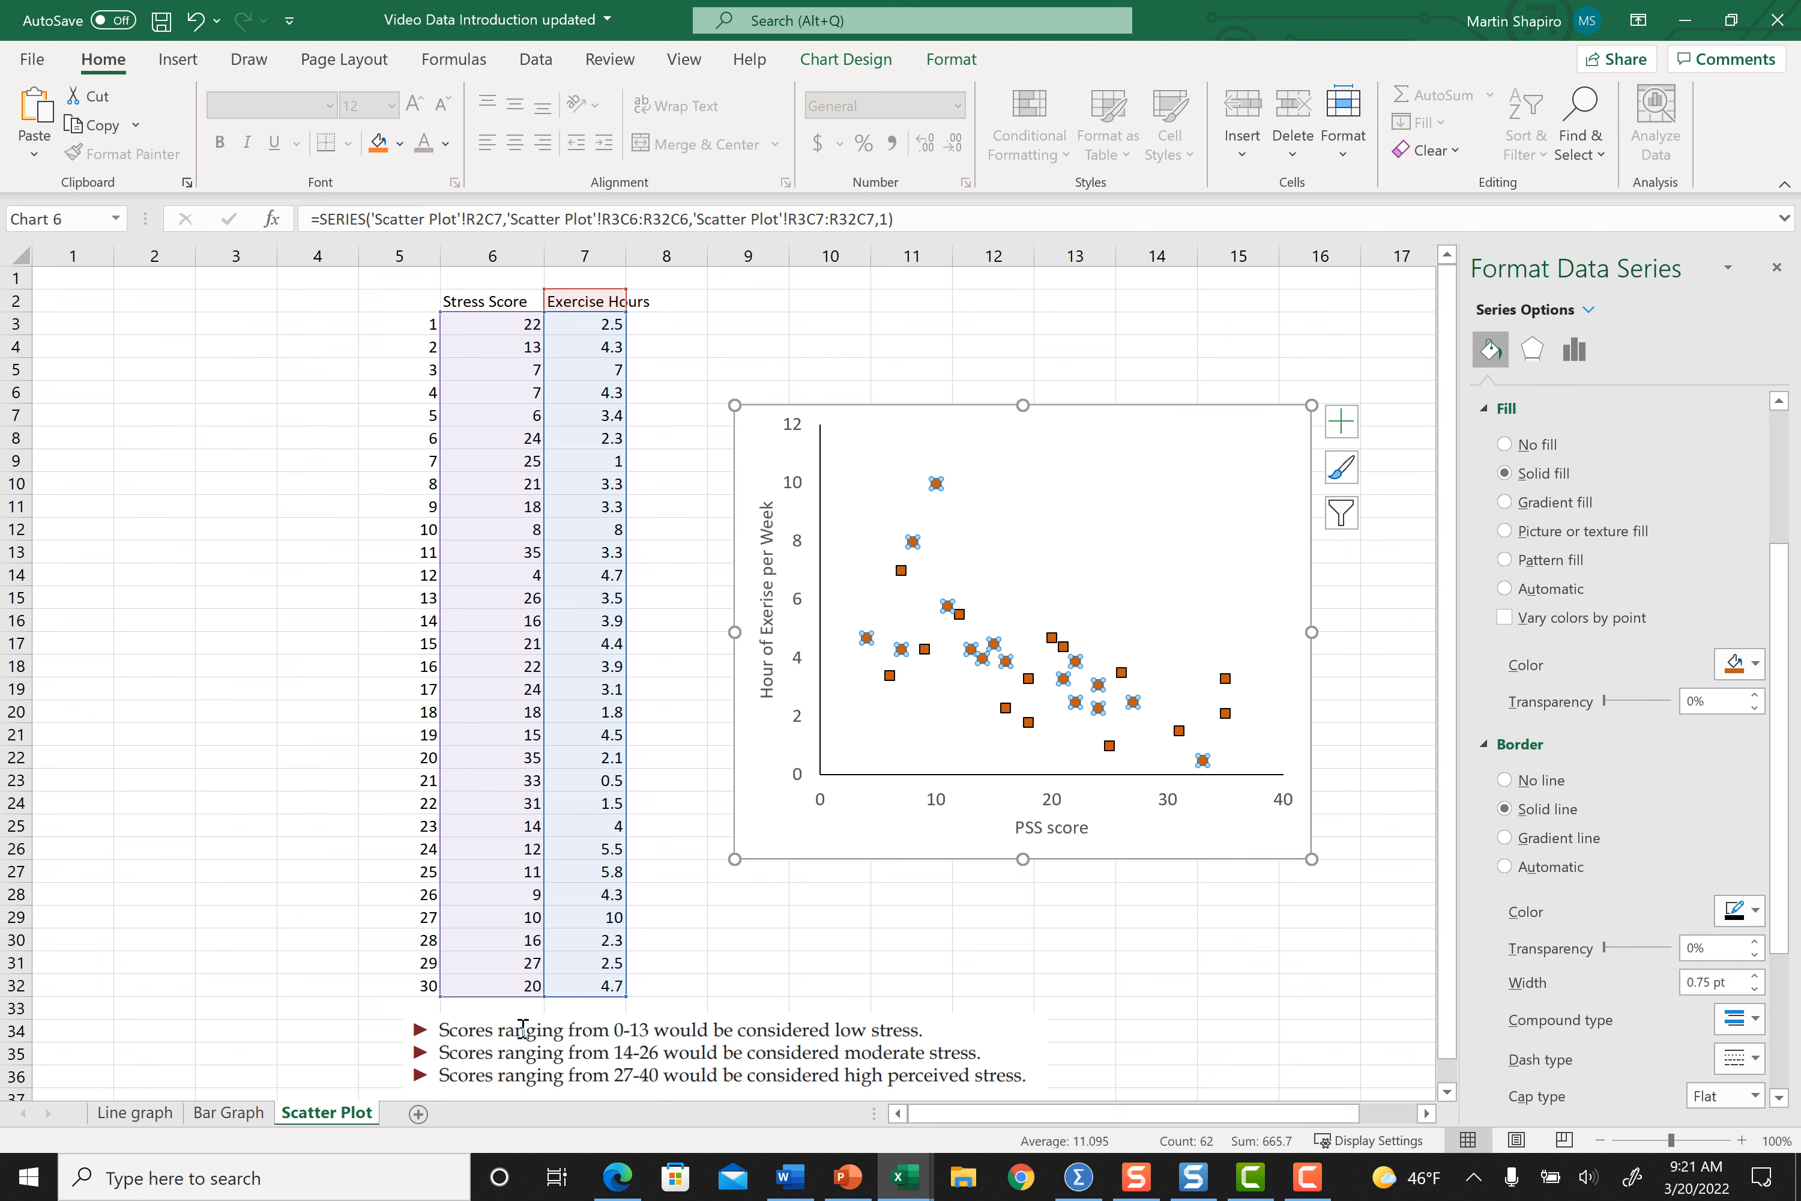
{"action": "left_click", "coordinate": [1162, 534]}
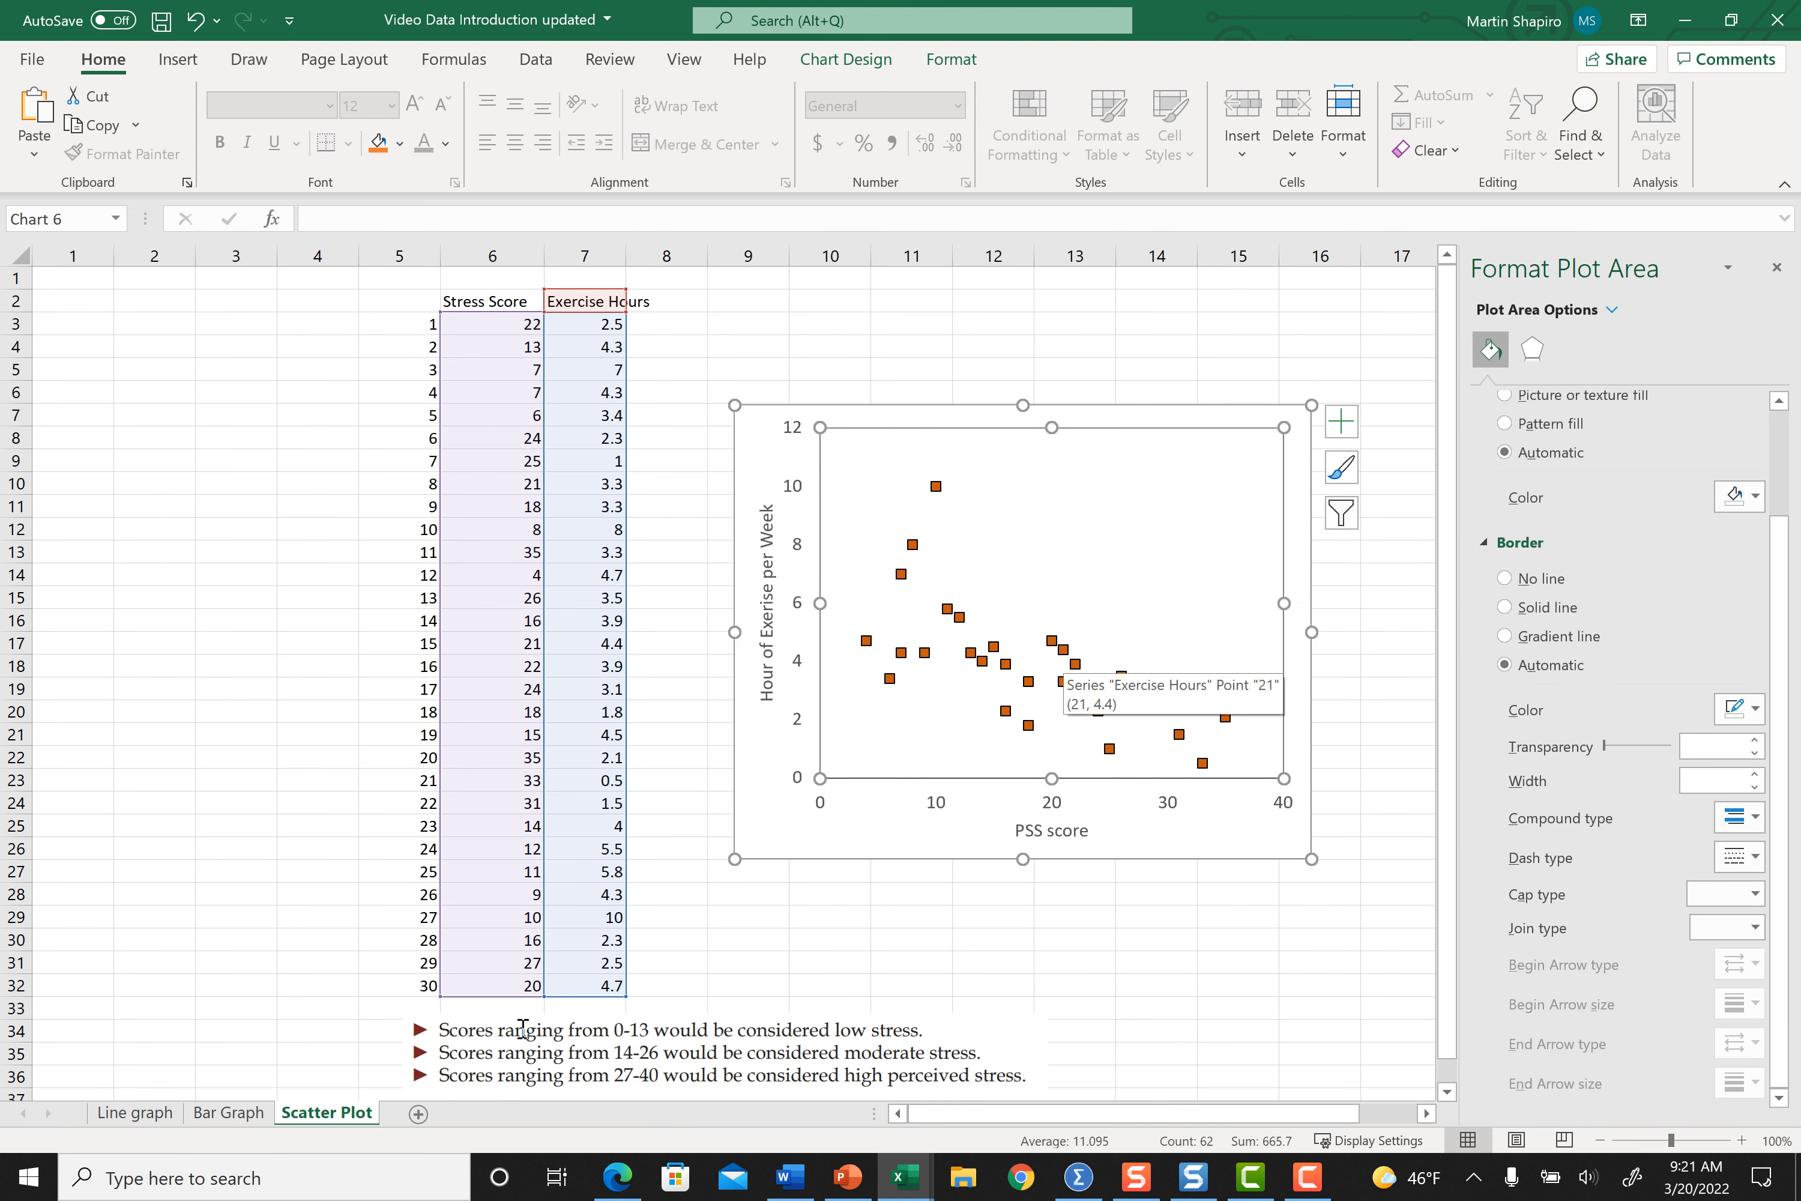
{"action": "left_click", "coordinate": [1063, 681]}
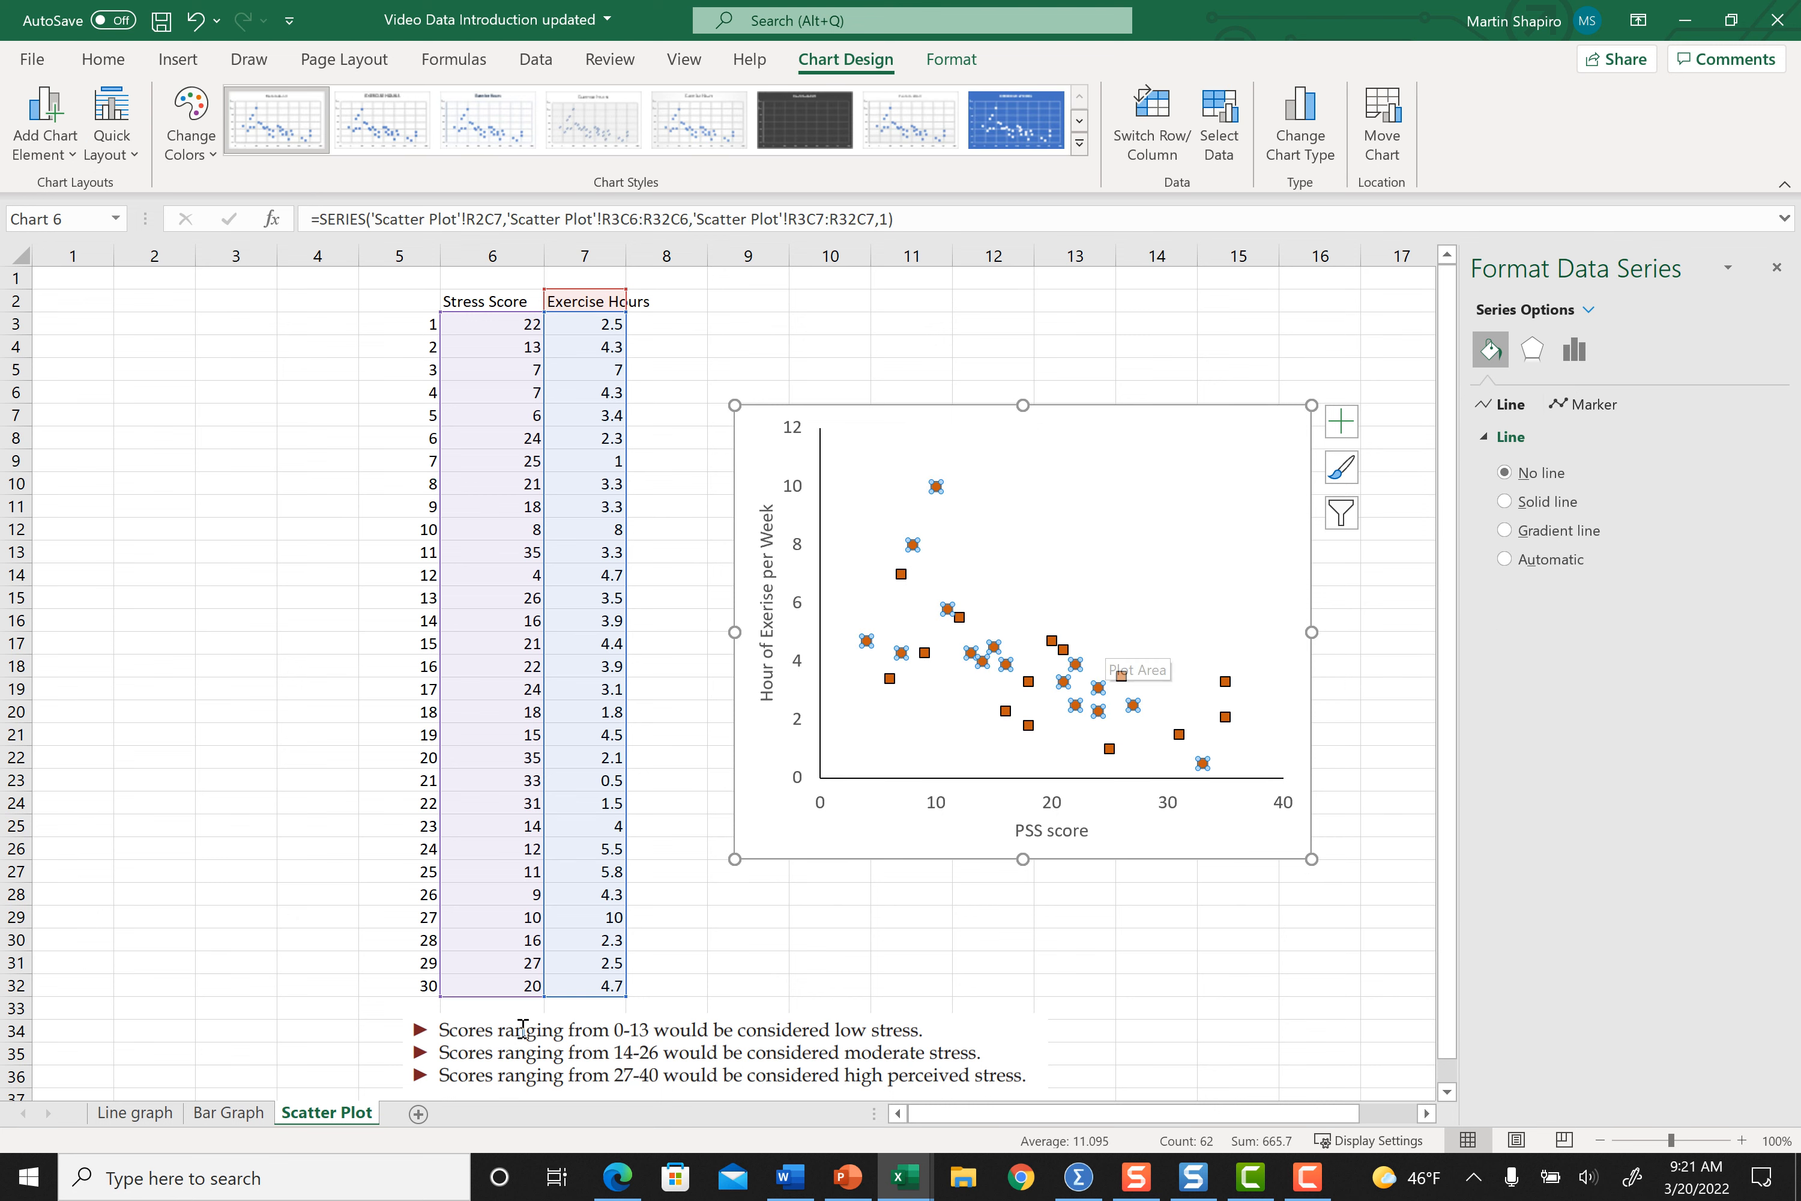
{"action": "scroll", "coordinate": [1116, 659], "scroll_direction": "down", "scroll_amount": 2}
{"action": "scroll", "coordinate": [1131, 573], "scroll_direction": "up", "scroll_amount": 2}
{"action": "left_click", "coordinate": [1574, 350]}
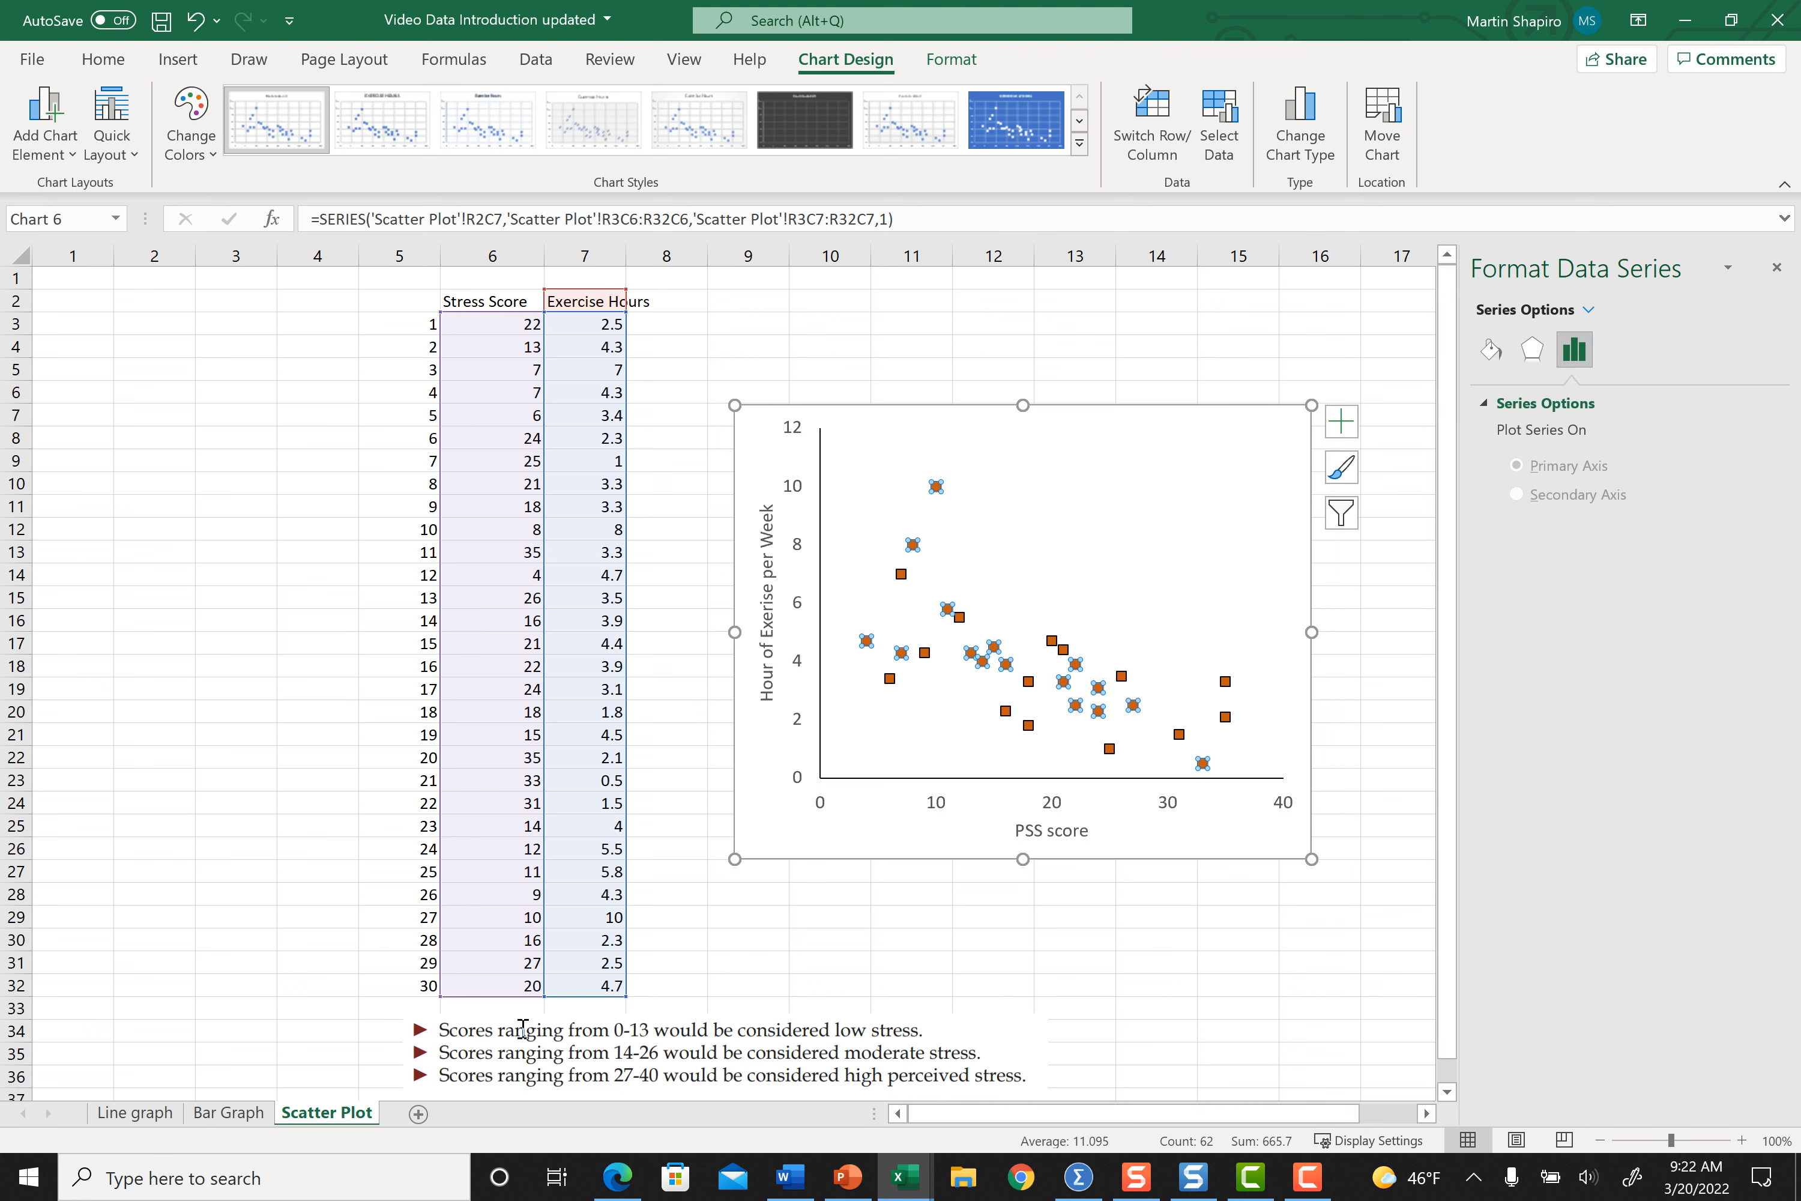
{"action": "left_click", "coordinate": [1490, 349]}
{"action": "left_click", "coordinate": [1124, 563]}
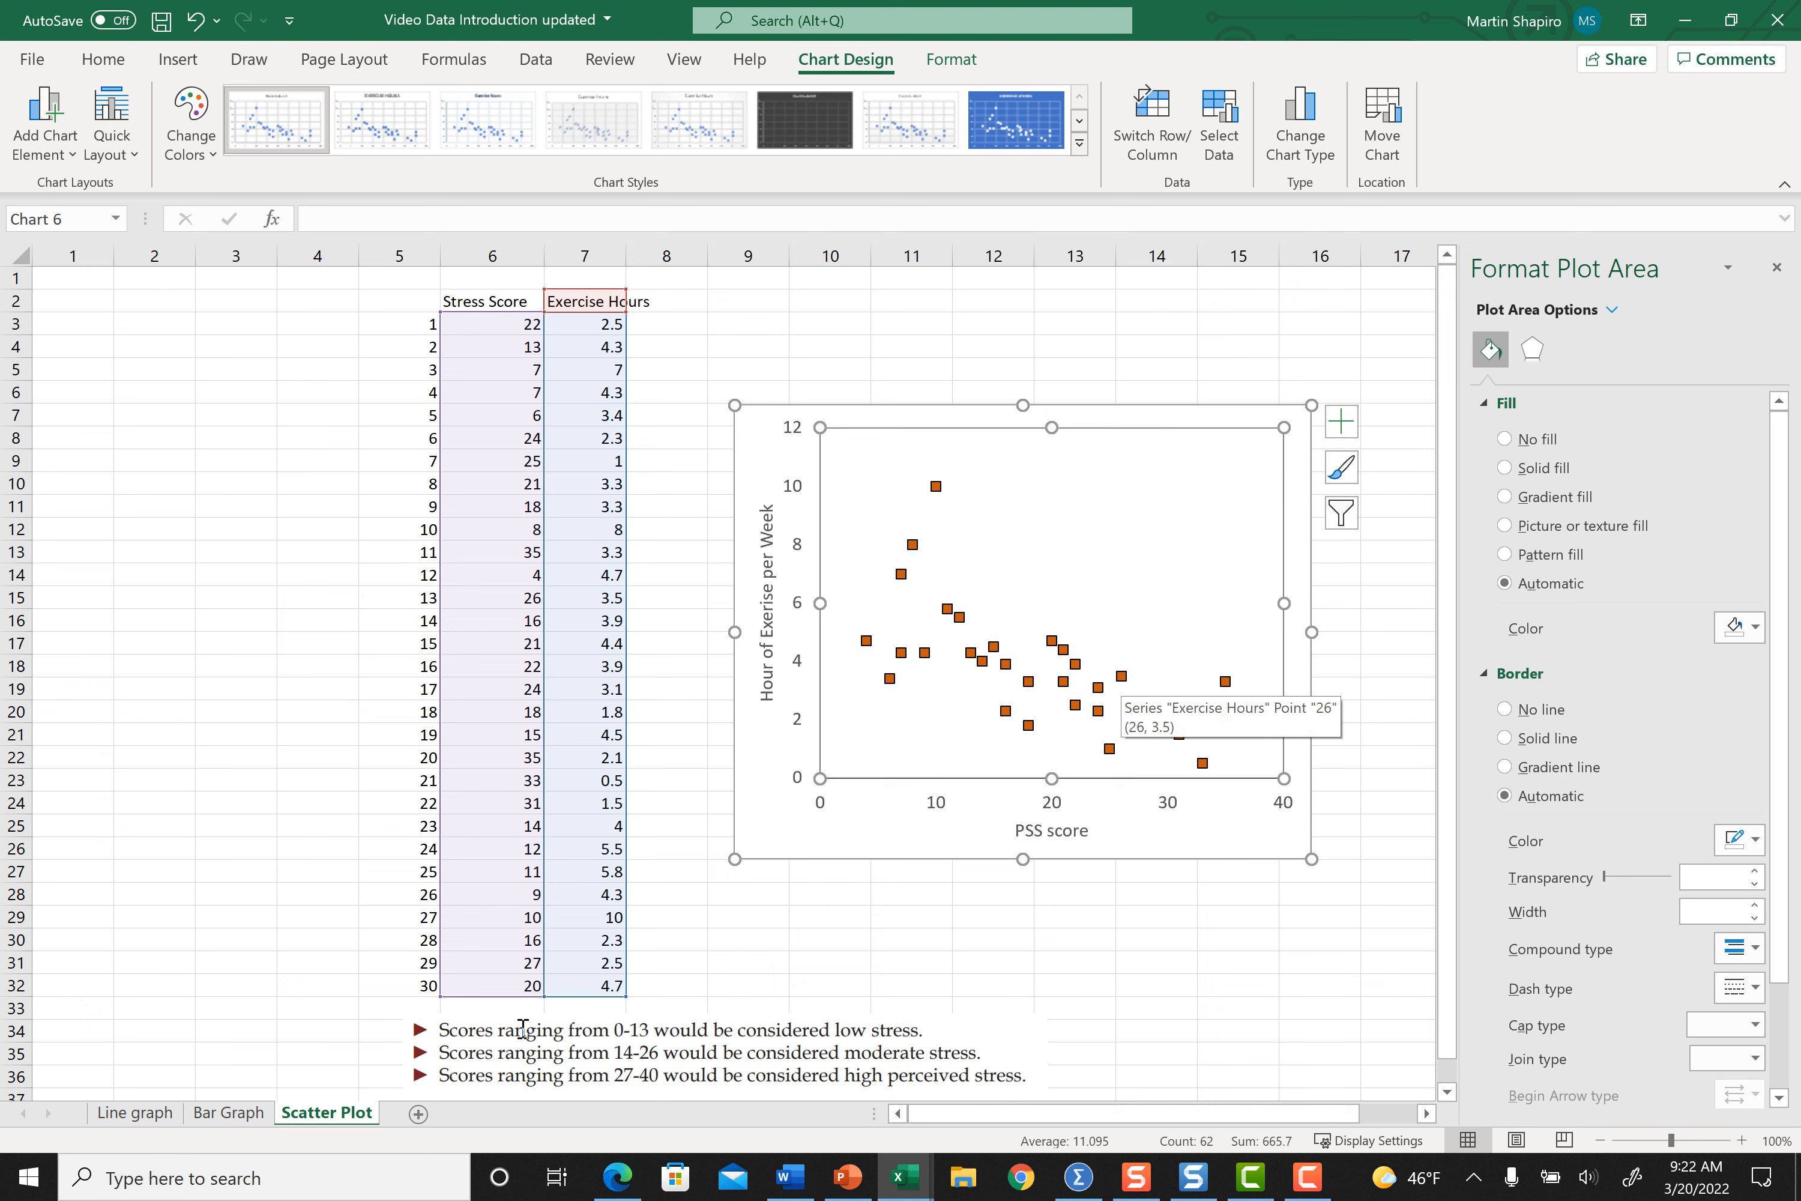
Add a linear trendline to the Exercise Hours data series in the scatter chart.
{"action": "right_click", "coordinate": [1122, 676]}
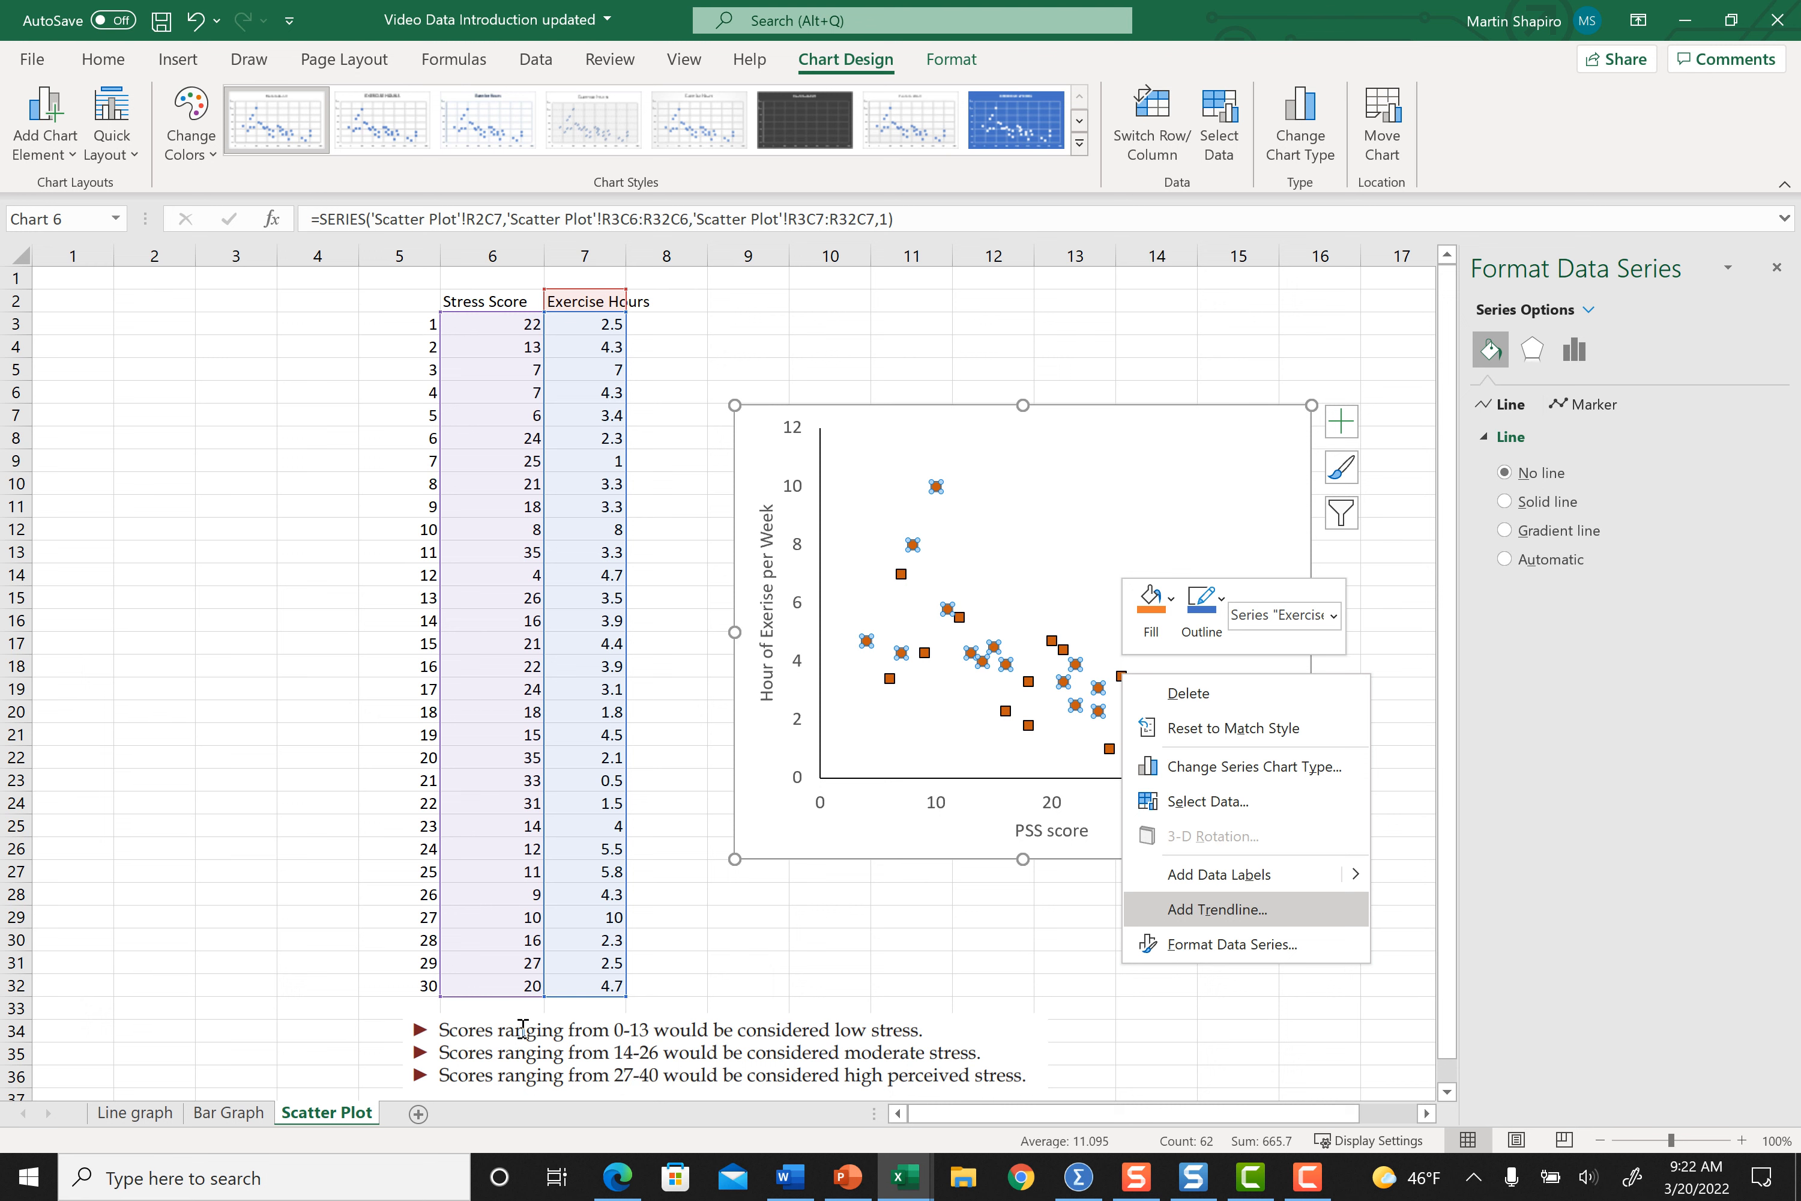
{"action": "key", "text": "Return"}
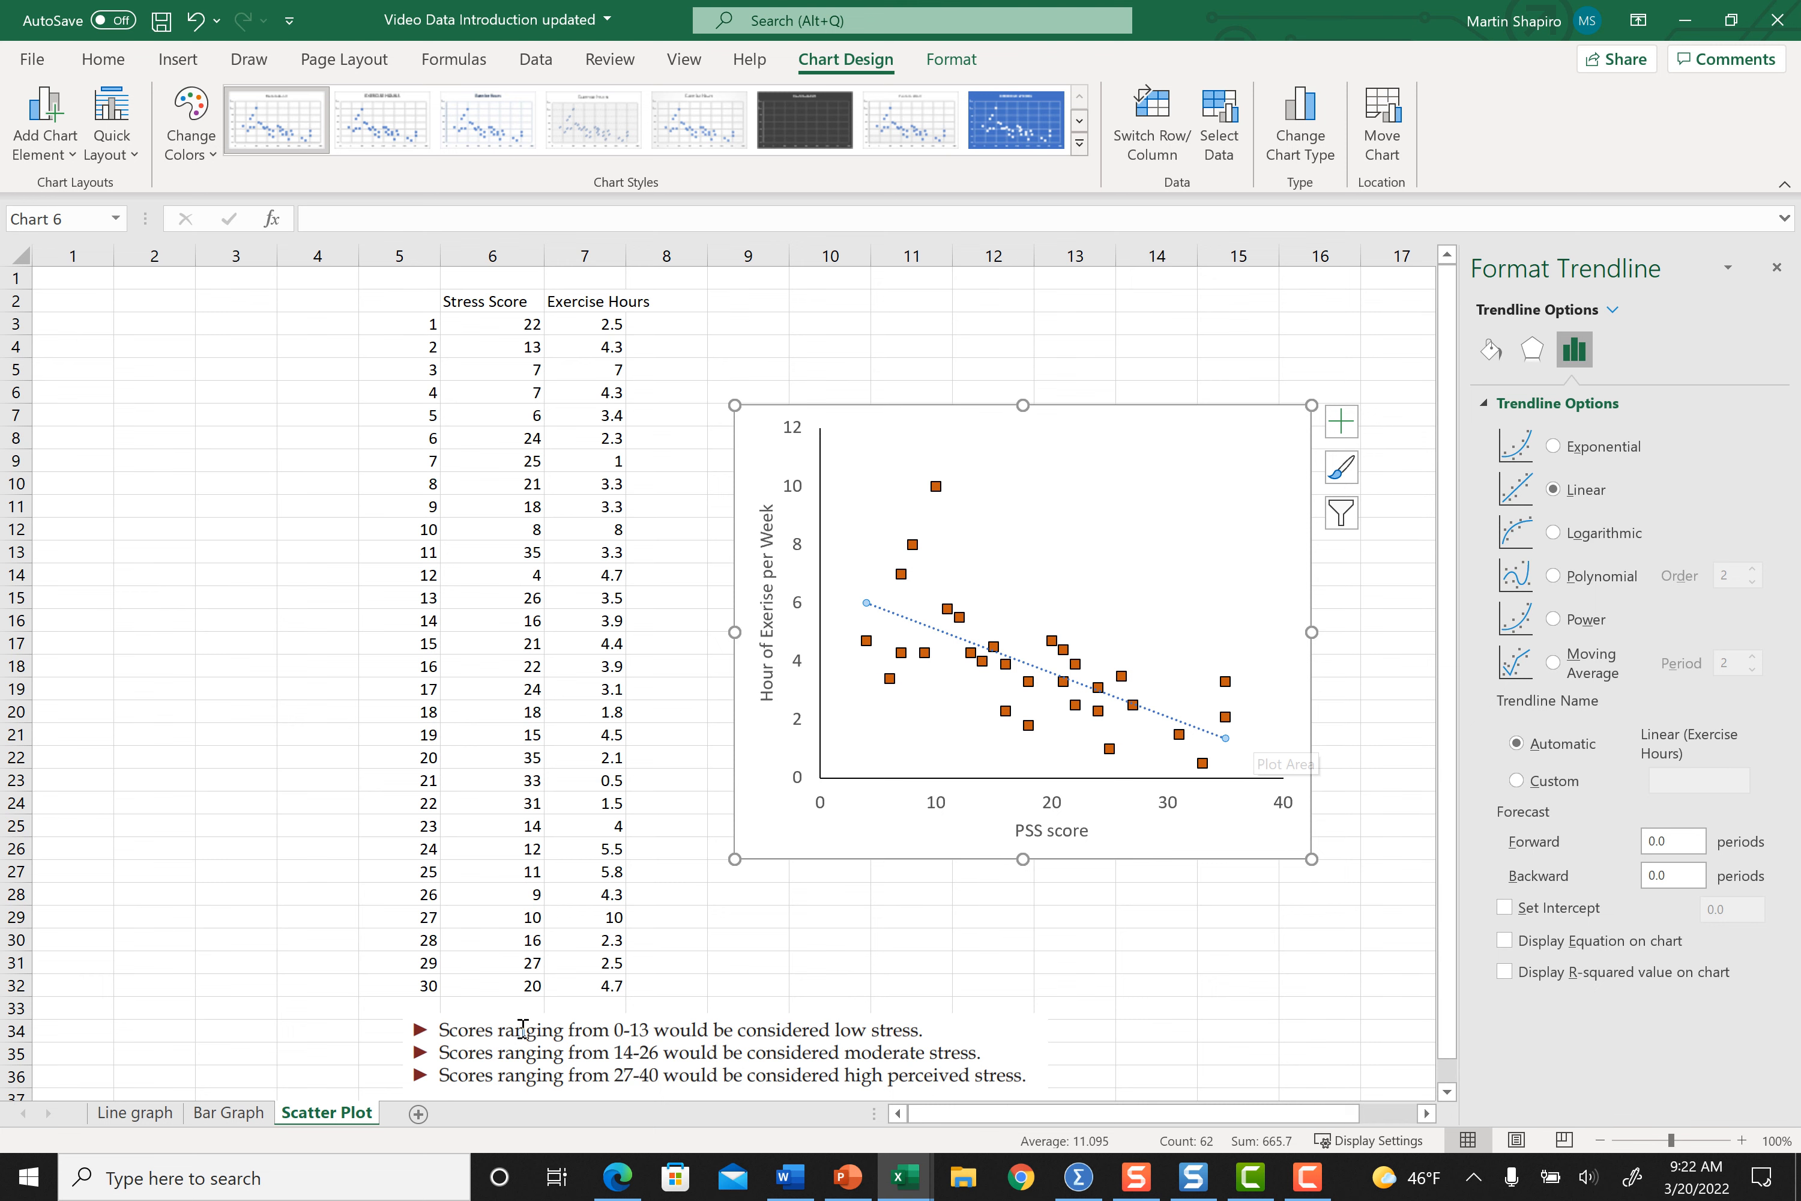
Display the trendline's equation and R-squared value on the chart and move their label to the empty upper-right area of the plot.
{"action": "scroll", "coordinate": [523, 1026], "scroll_direction": "down", "scroll_amount": 1}
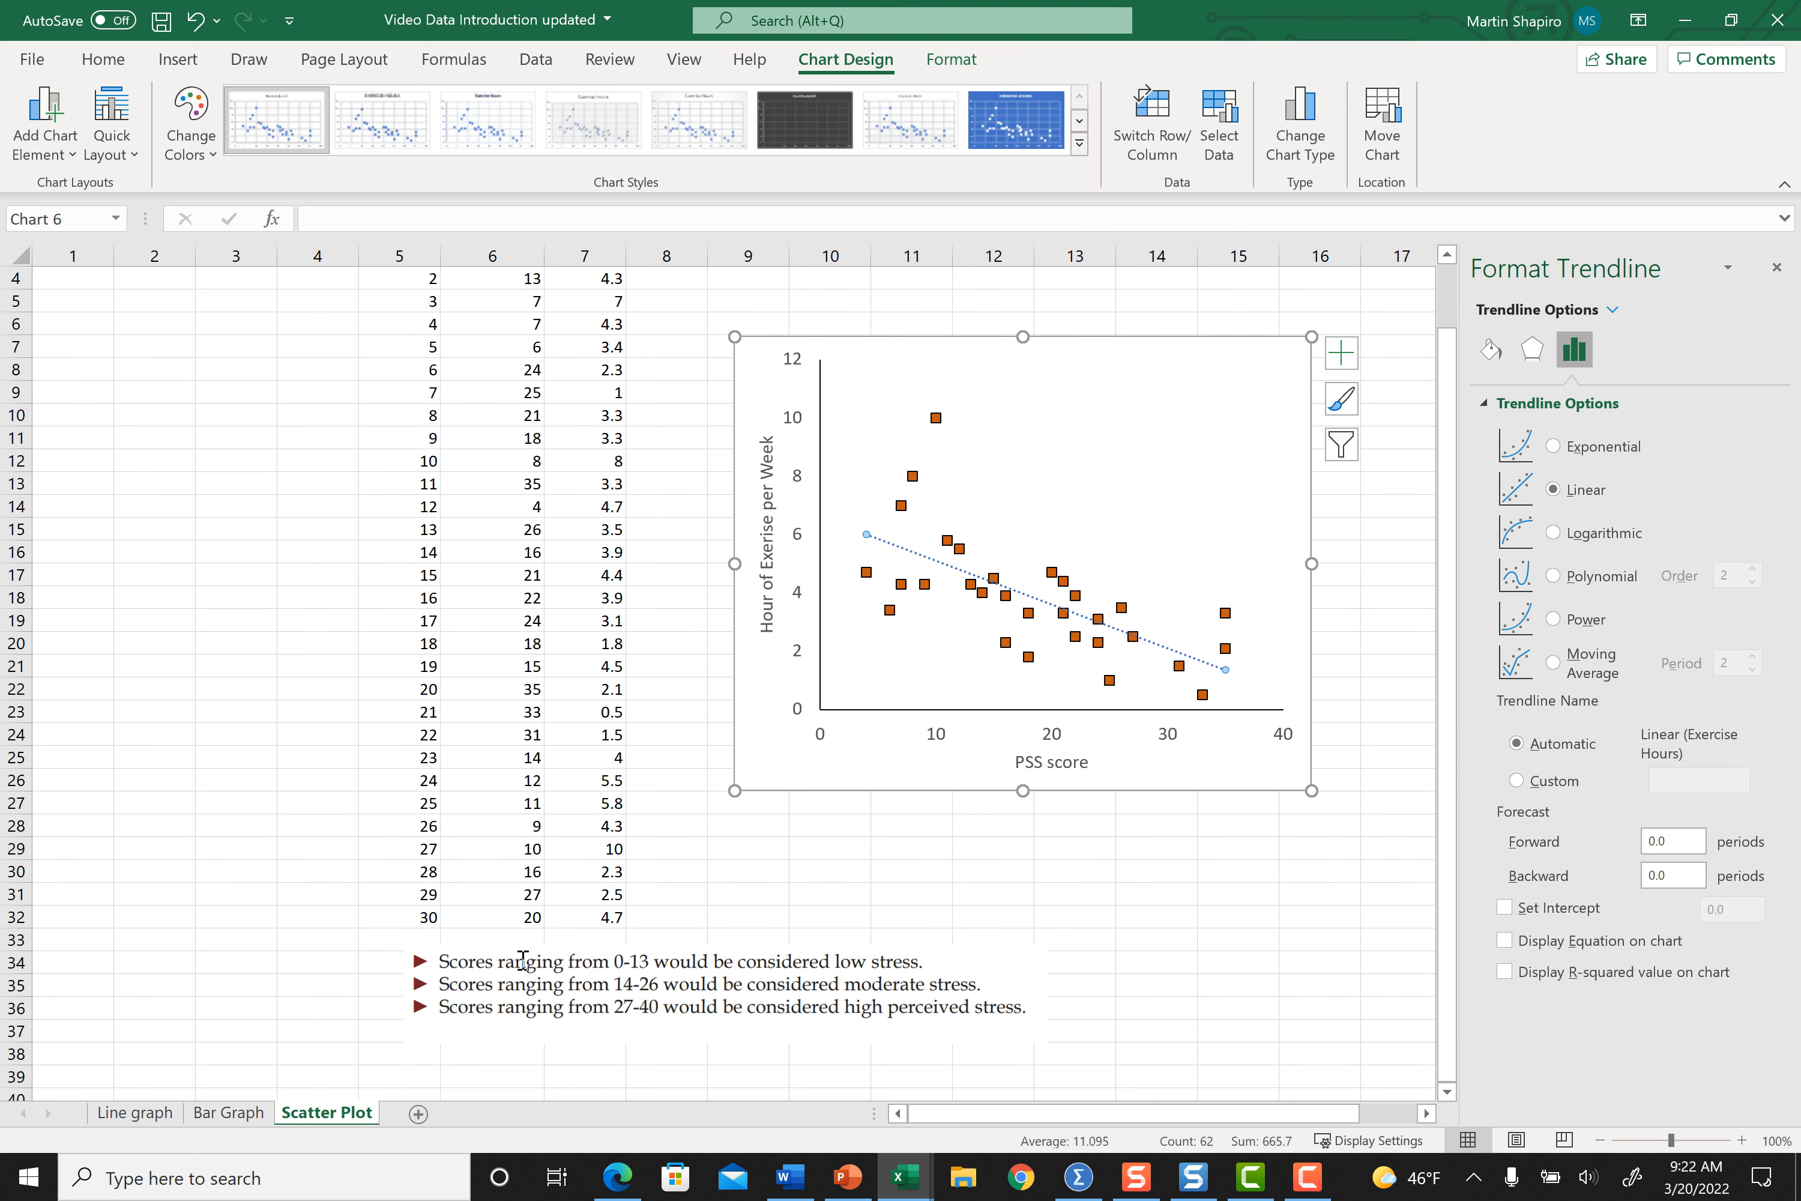
{"action": "key", "text": "F10"}
{"action": "left_click", "coordinate": [1504, 972]}
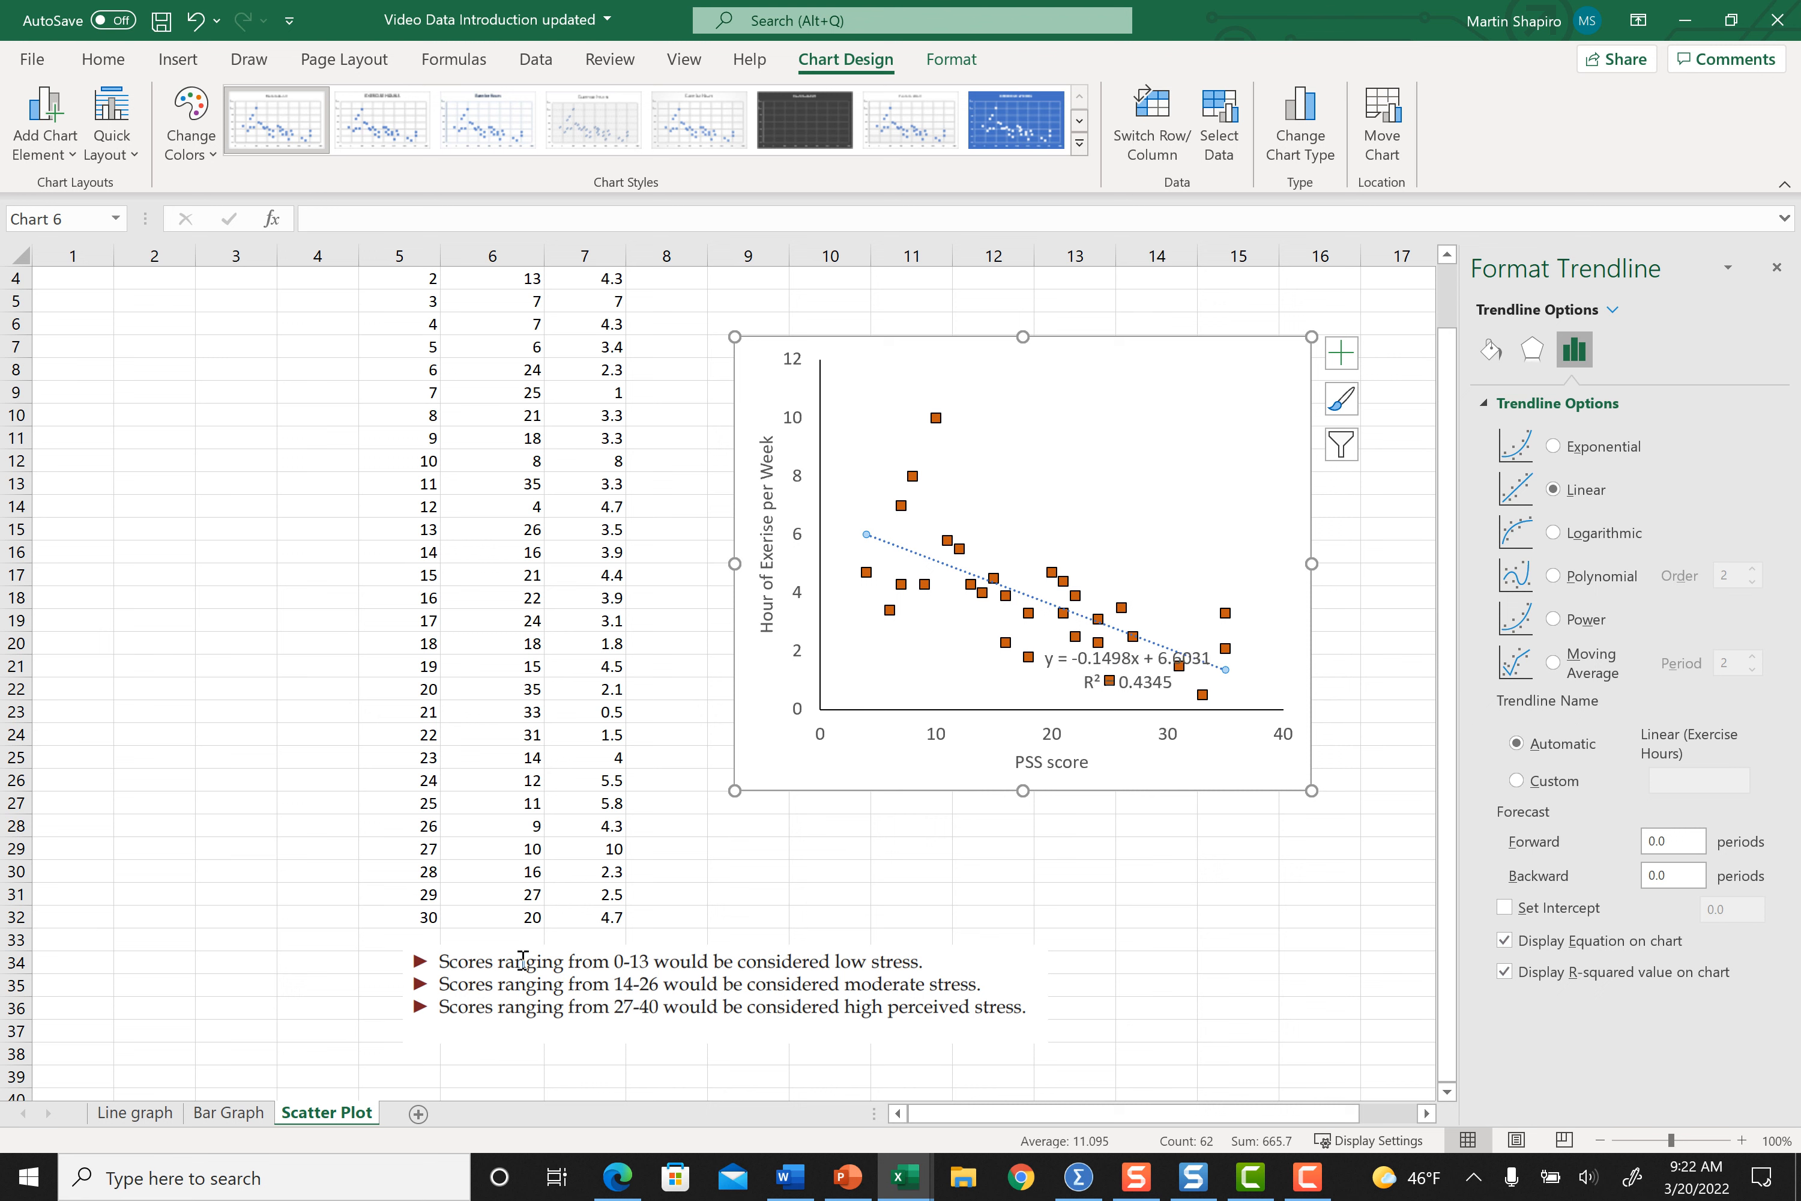
{"action": "left_click_drag", "start_coordinate": [1128, 670], "coordinate": [1174, 403]}
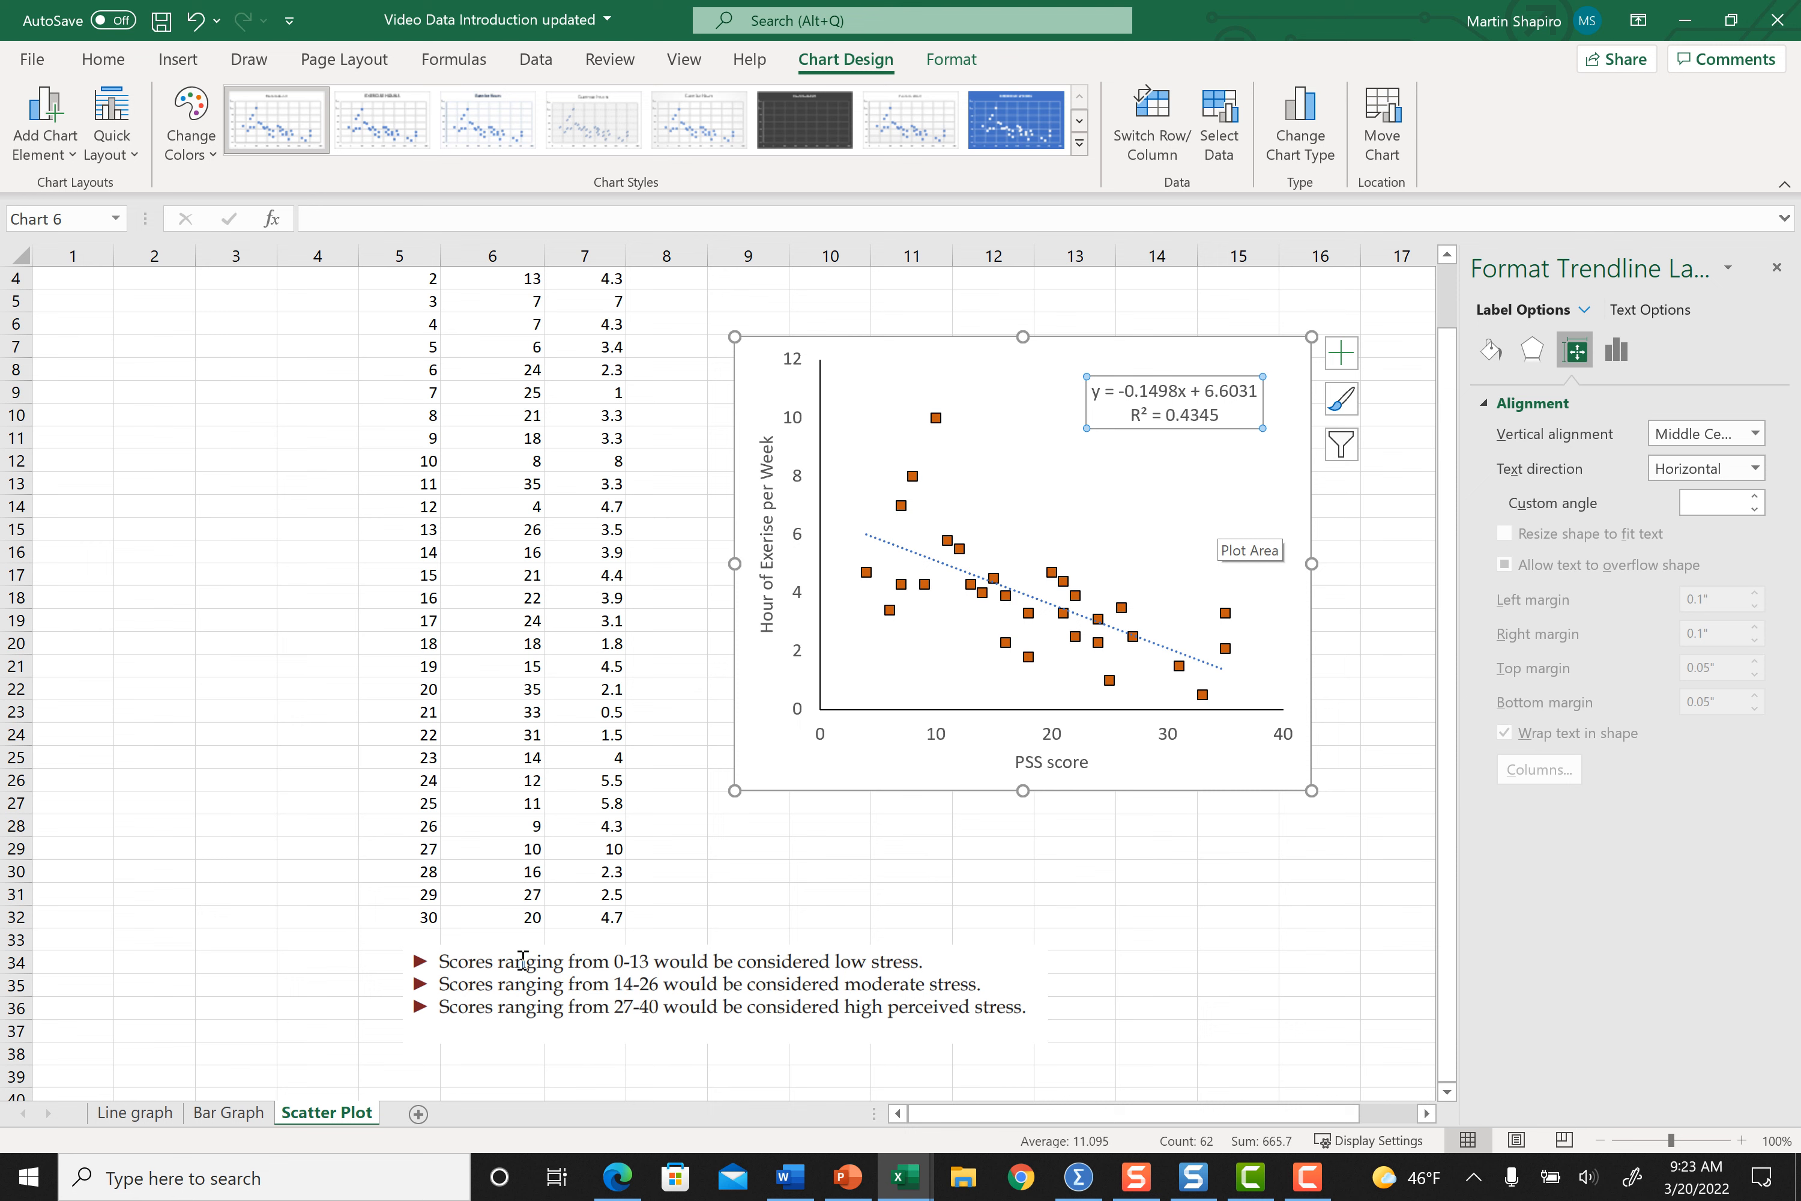
Copy the whole scatter chart and paste it into the Chapter 1 Graphs Worksheet in Word, below "Paste the scatter plot here.".
{"action": "left_click", "coordinate": [1179, 763]}
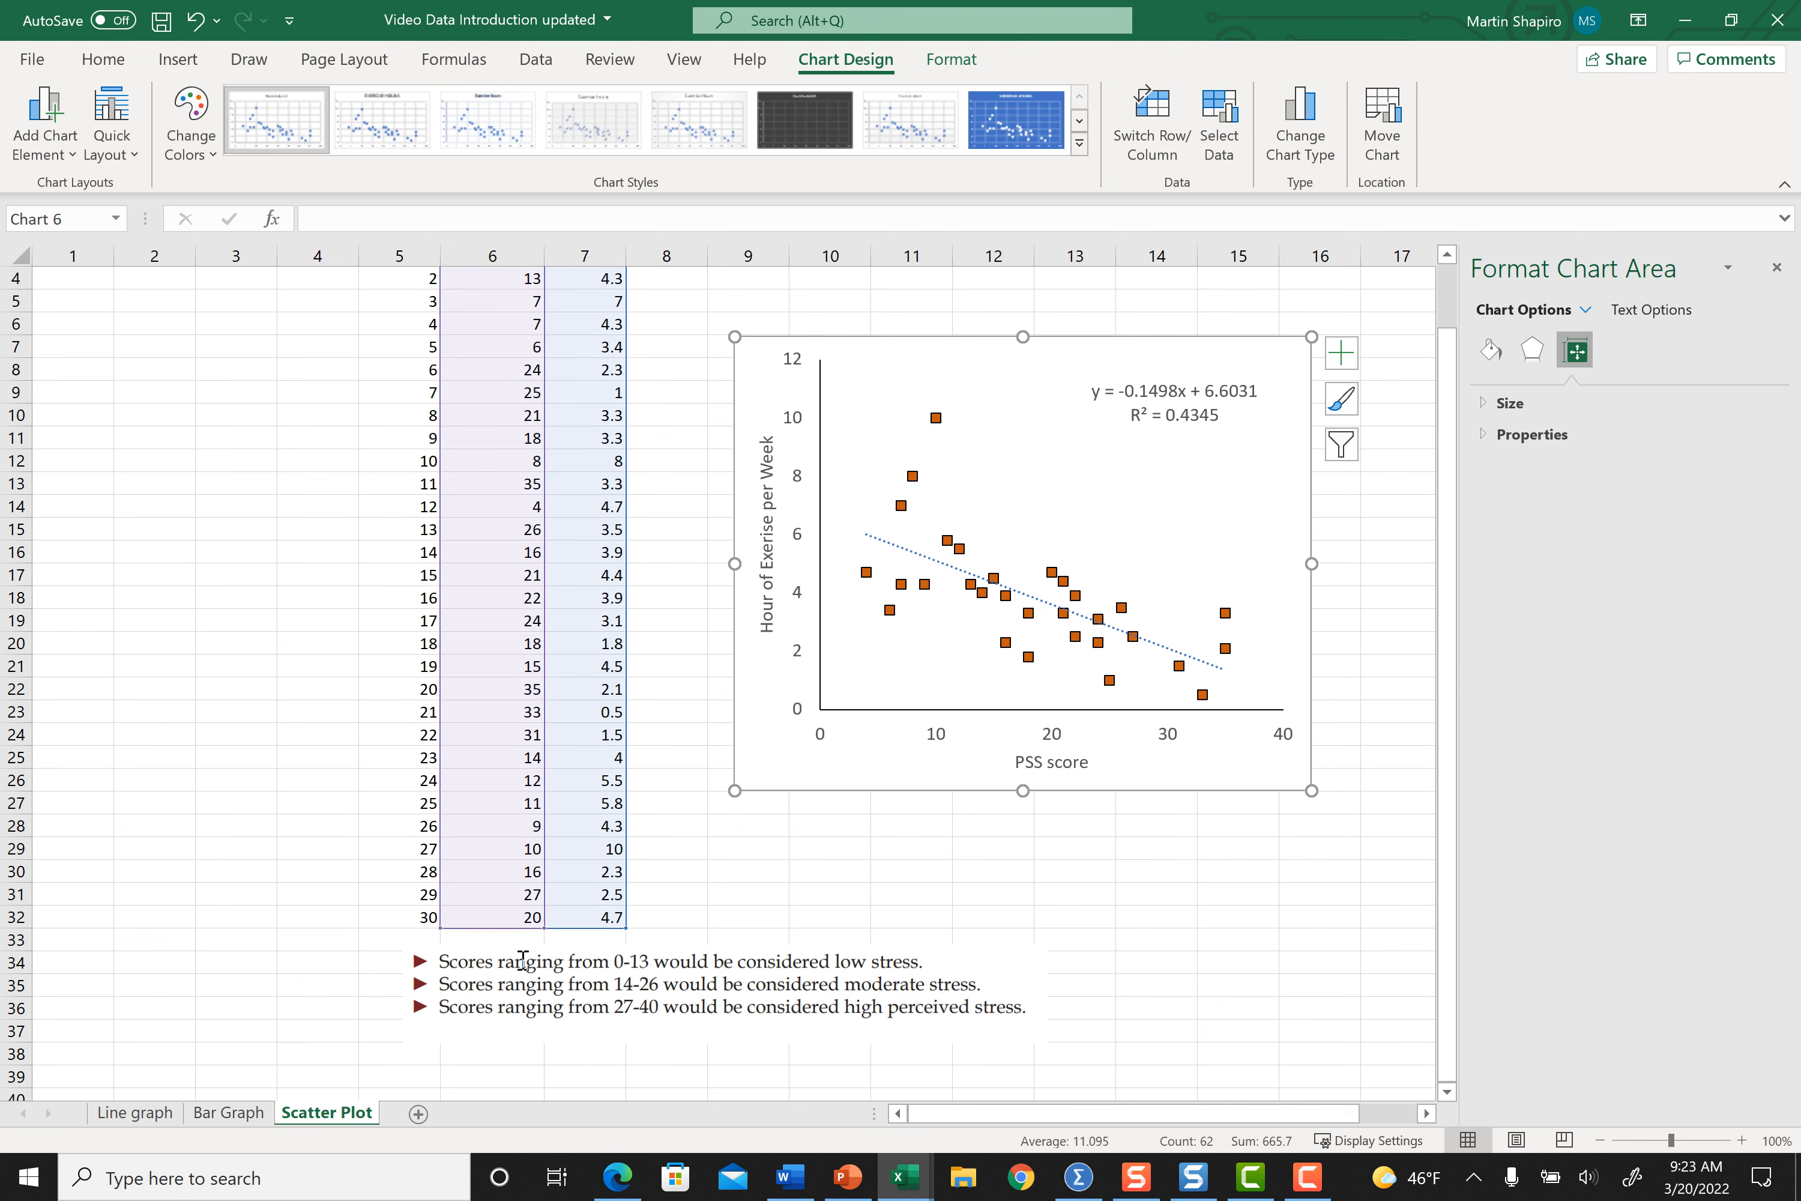
{"action": "right_click", "coordinate": [1180, 766]}
{"action": "left_click", "coordinate": [1235, 116]}
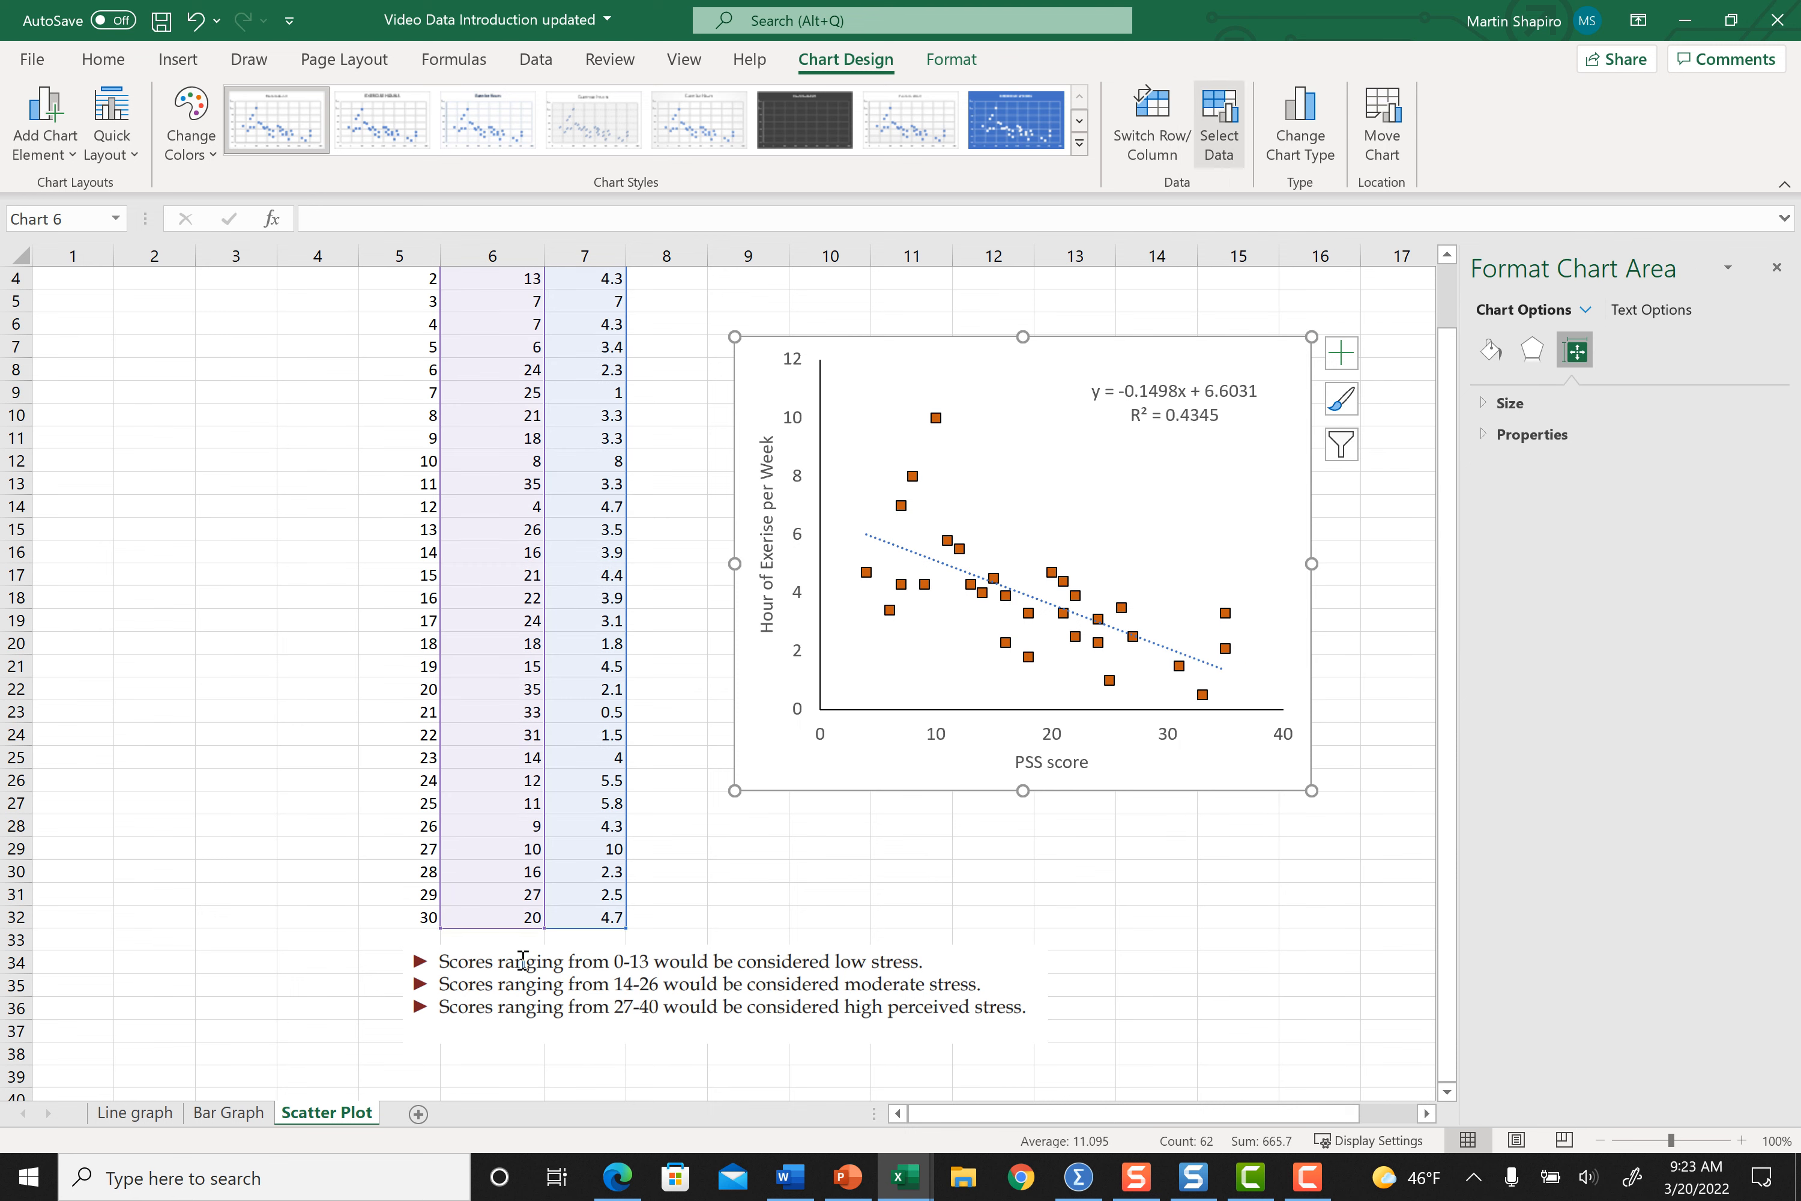
{"action": "key", "text": "alt+Tab"}
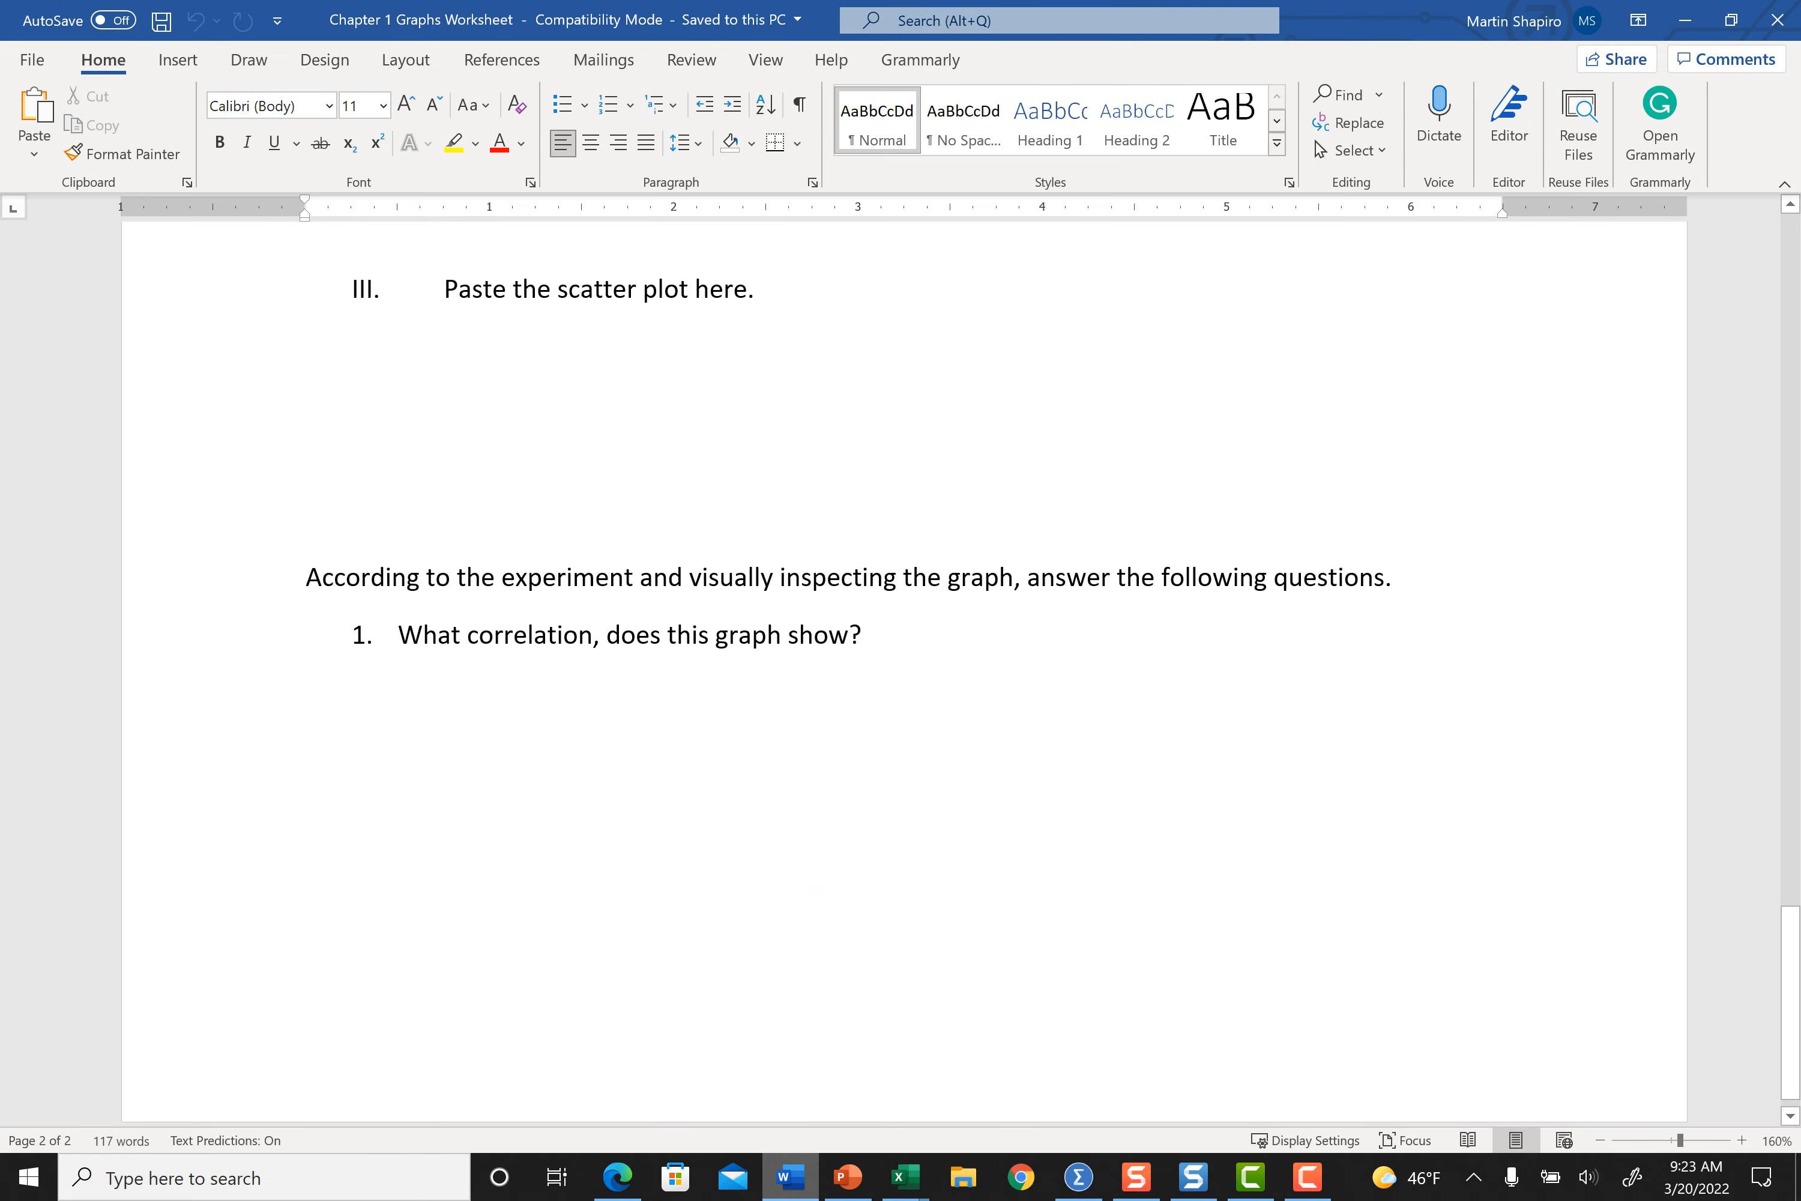
{"action": "scroll", "coordinate": [904, 666], "scroll_direction": "up", "scroll_amount": 3}
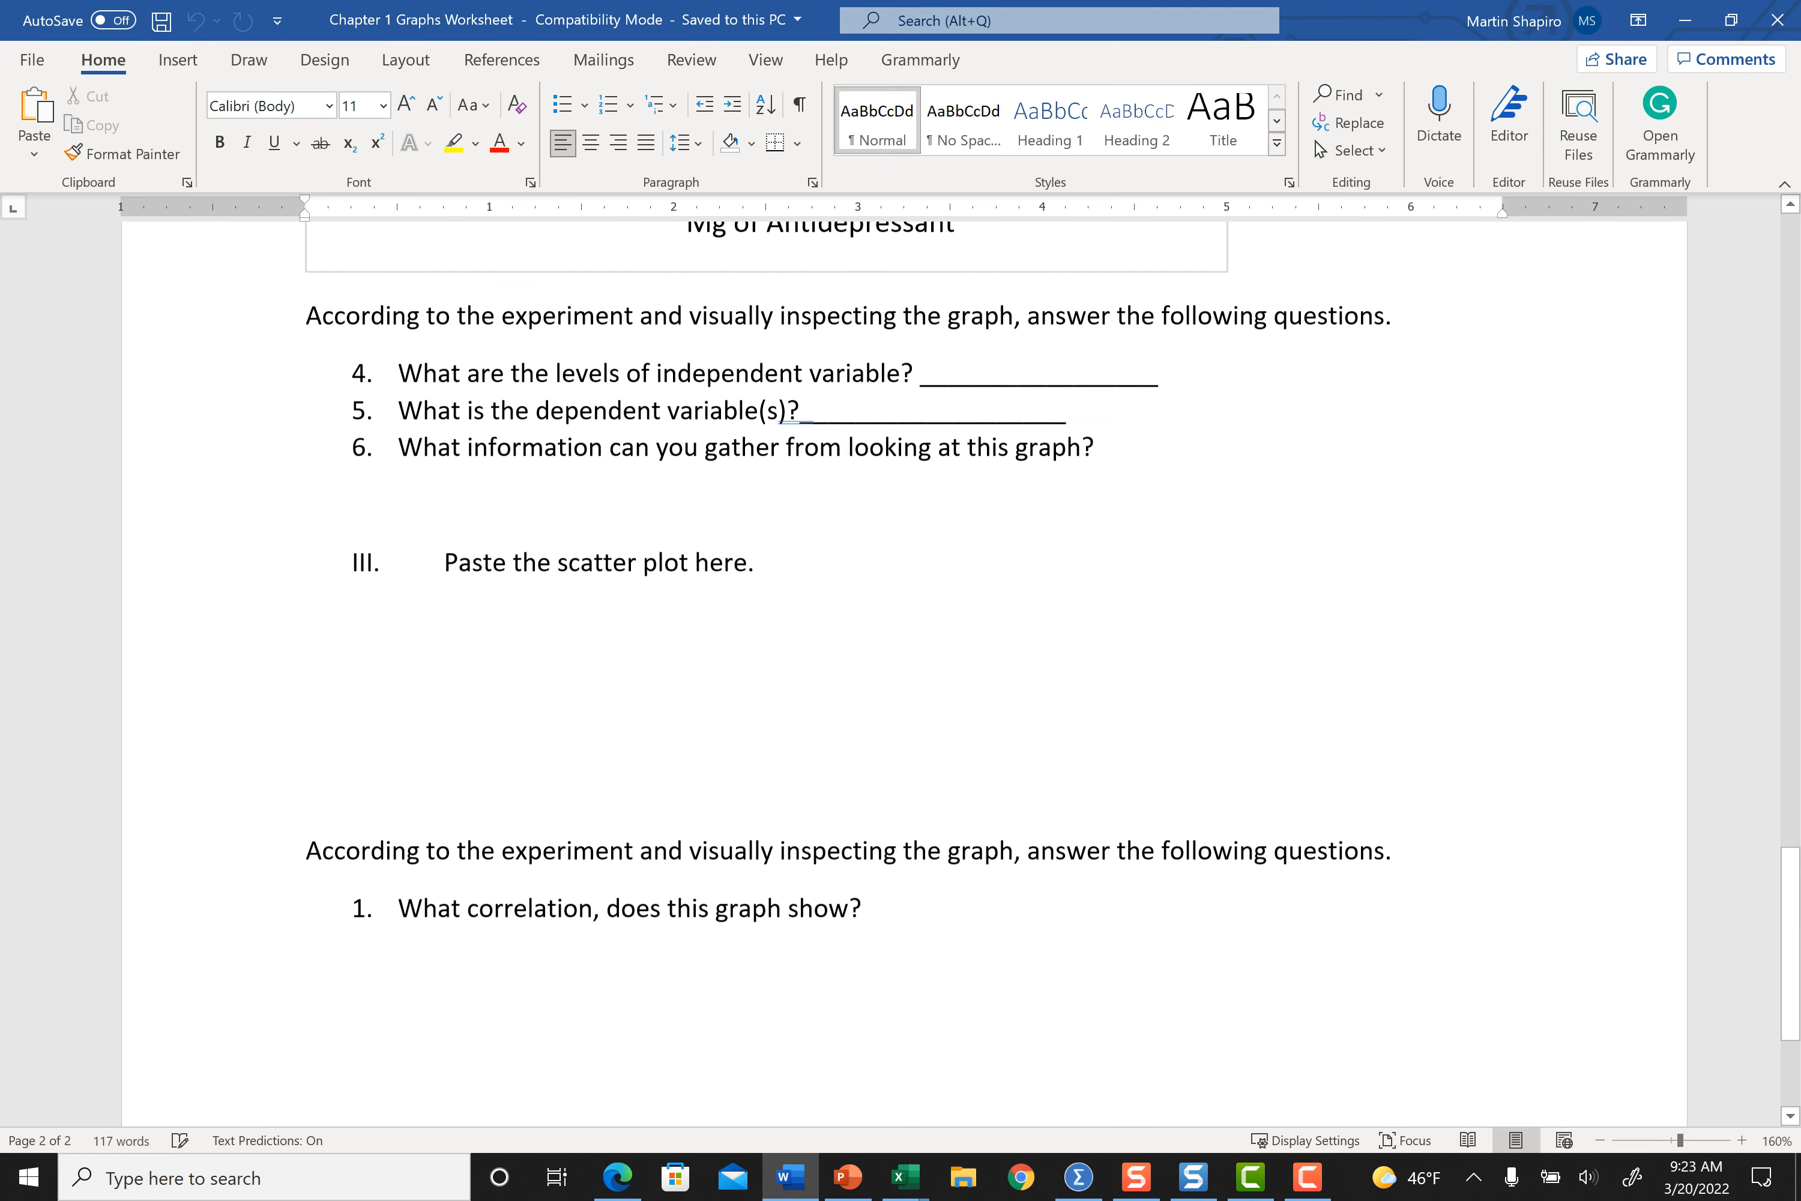
{"action": "left_click", "coordinate": [904, 622]}
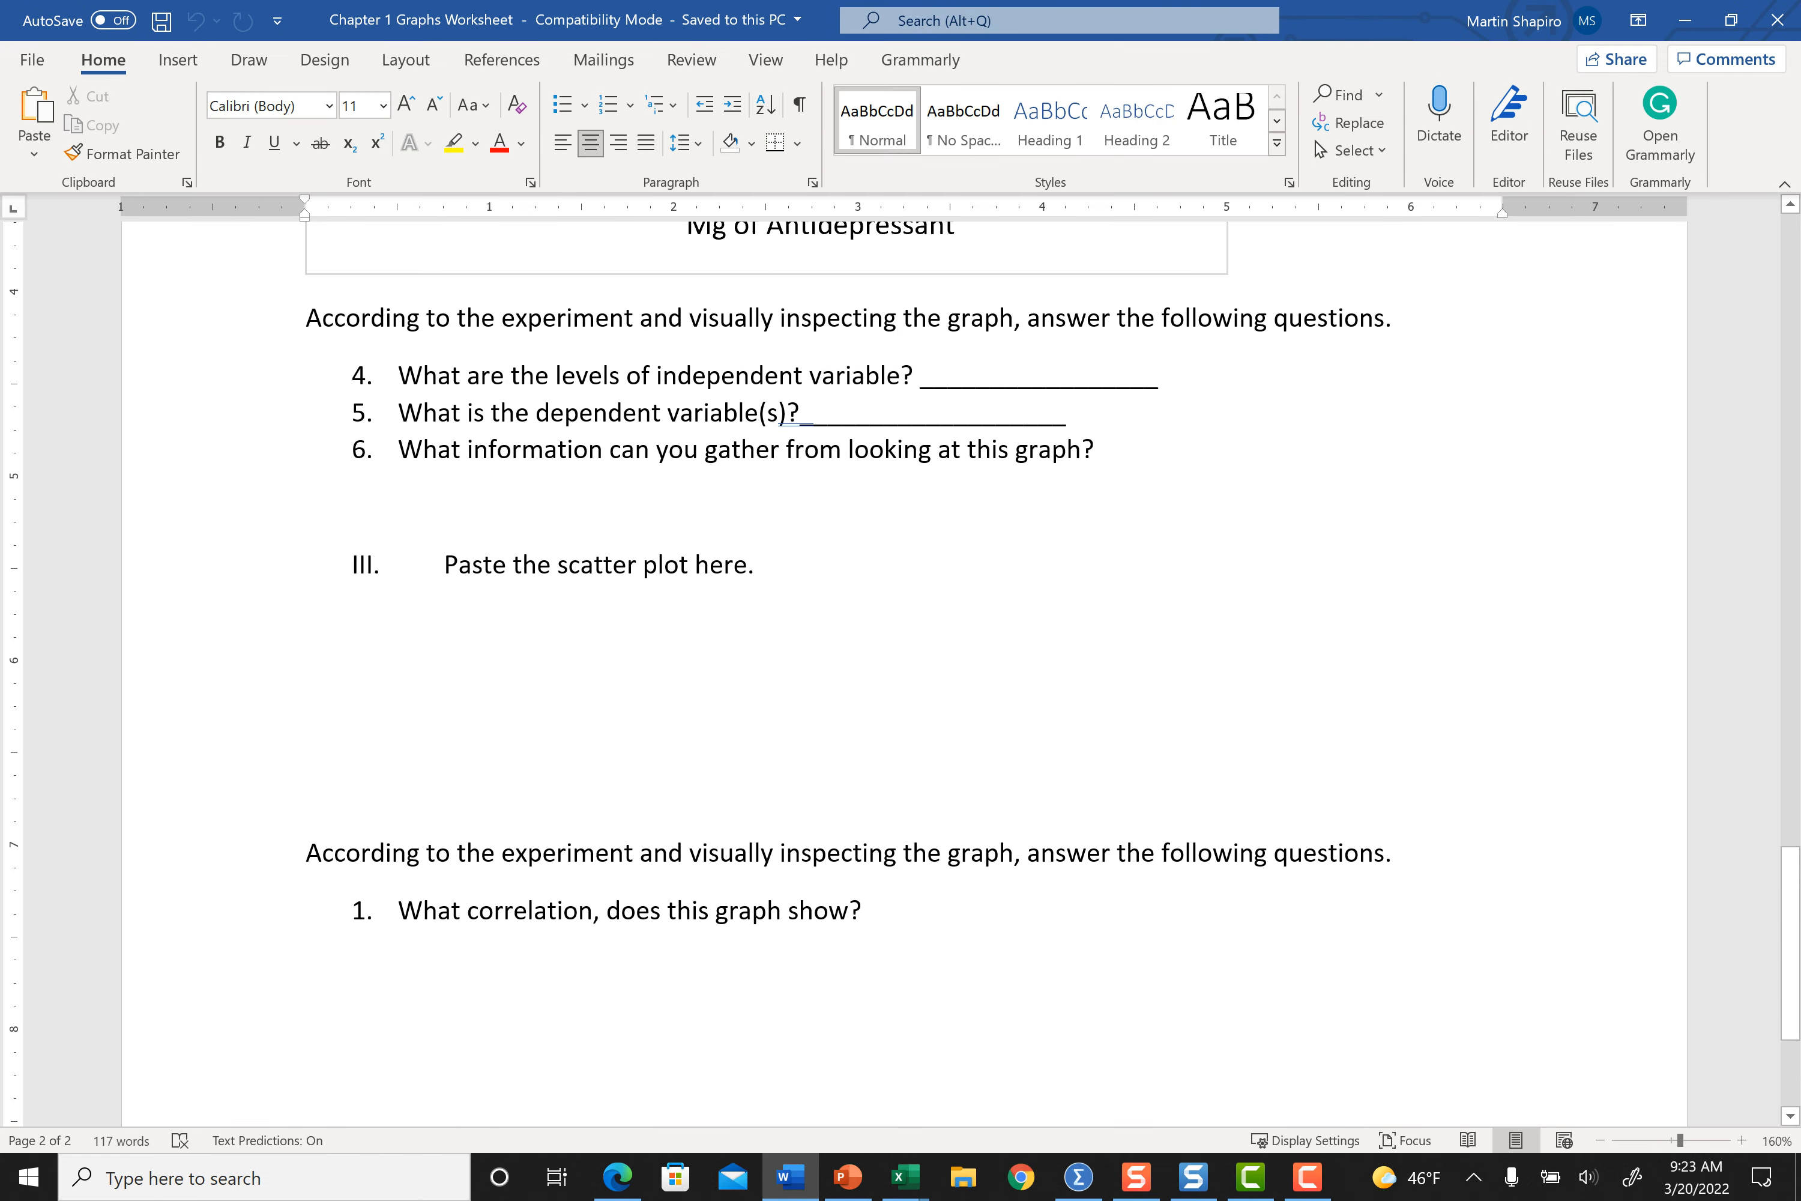
{"action": "key", "text": "ctrl+v"}
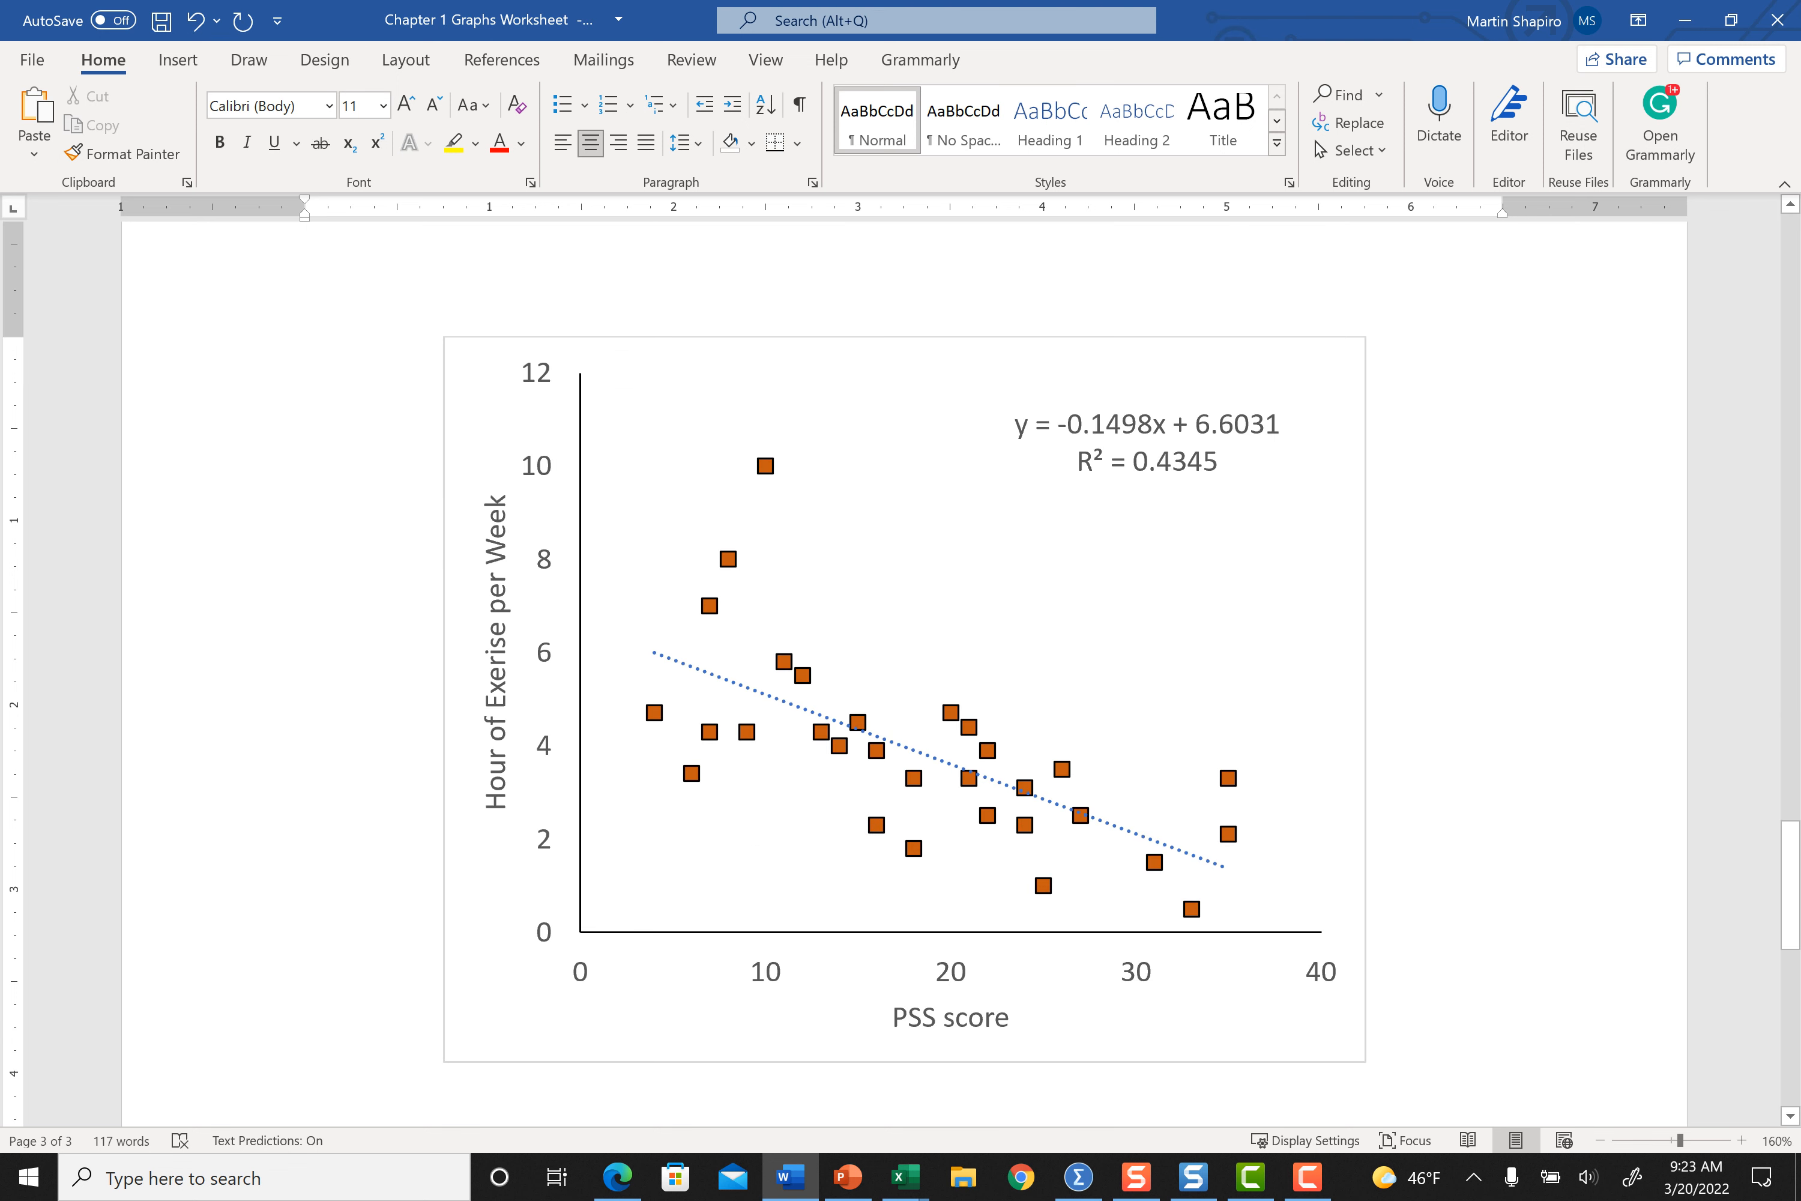
Shrink the pasted scatter chart to about 2.9 by 2.7 inches so it fits directly beneath its section III heading.
{"action": "double_click", "coordinate": [1310, 593]}
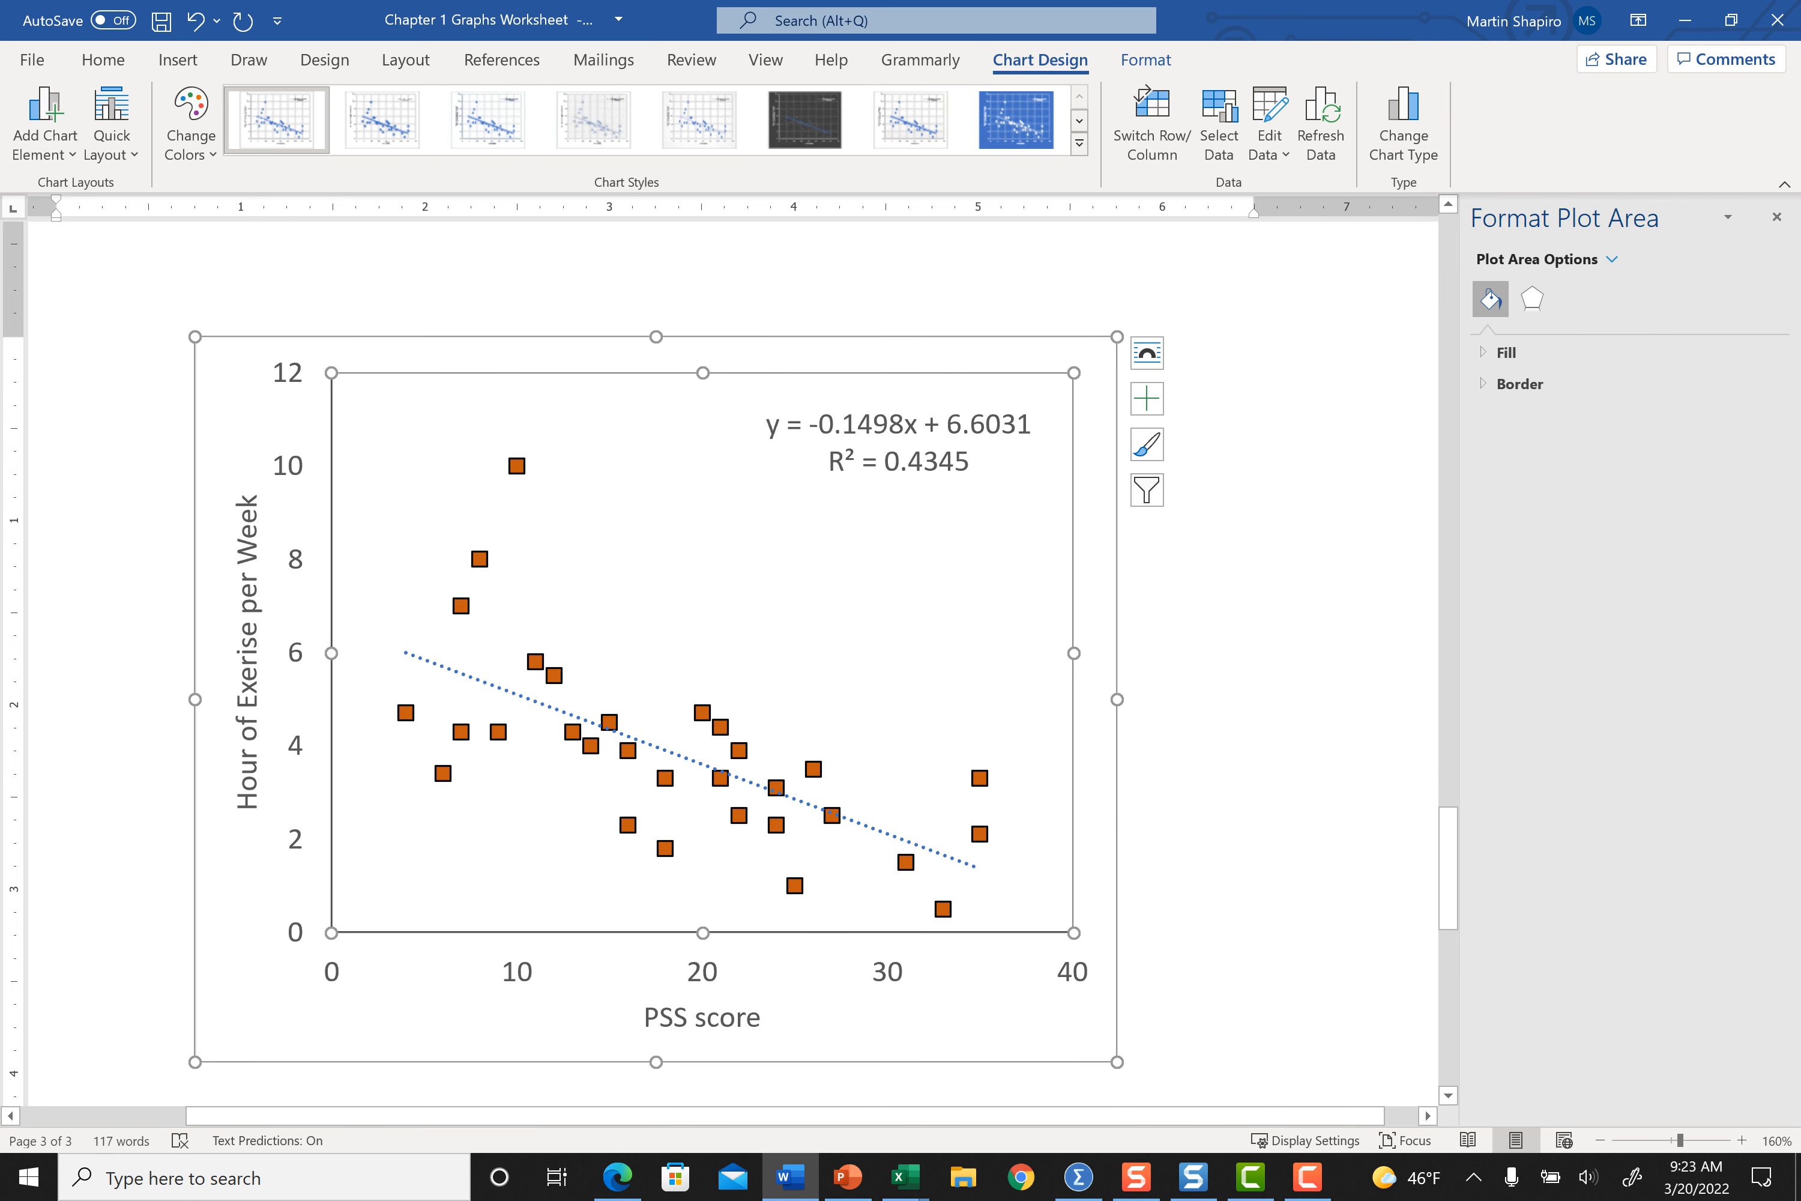
{"action": "left_click_drag", "start_coordinate": [1117, 336], "coordinate": [732, 559]}
{"action": "scroll", "coordinate": [909, 606], "scroll_direction": "up", "scroll_amount": 2}
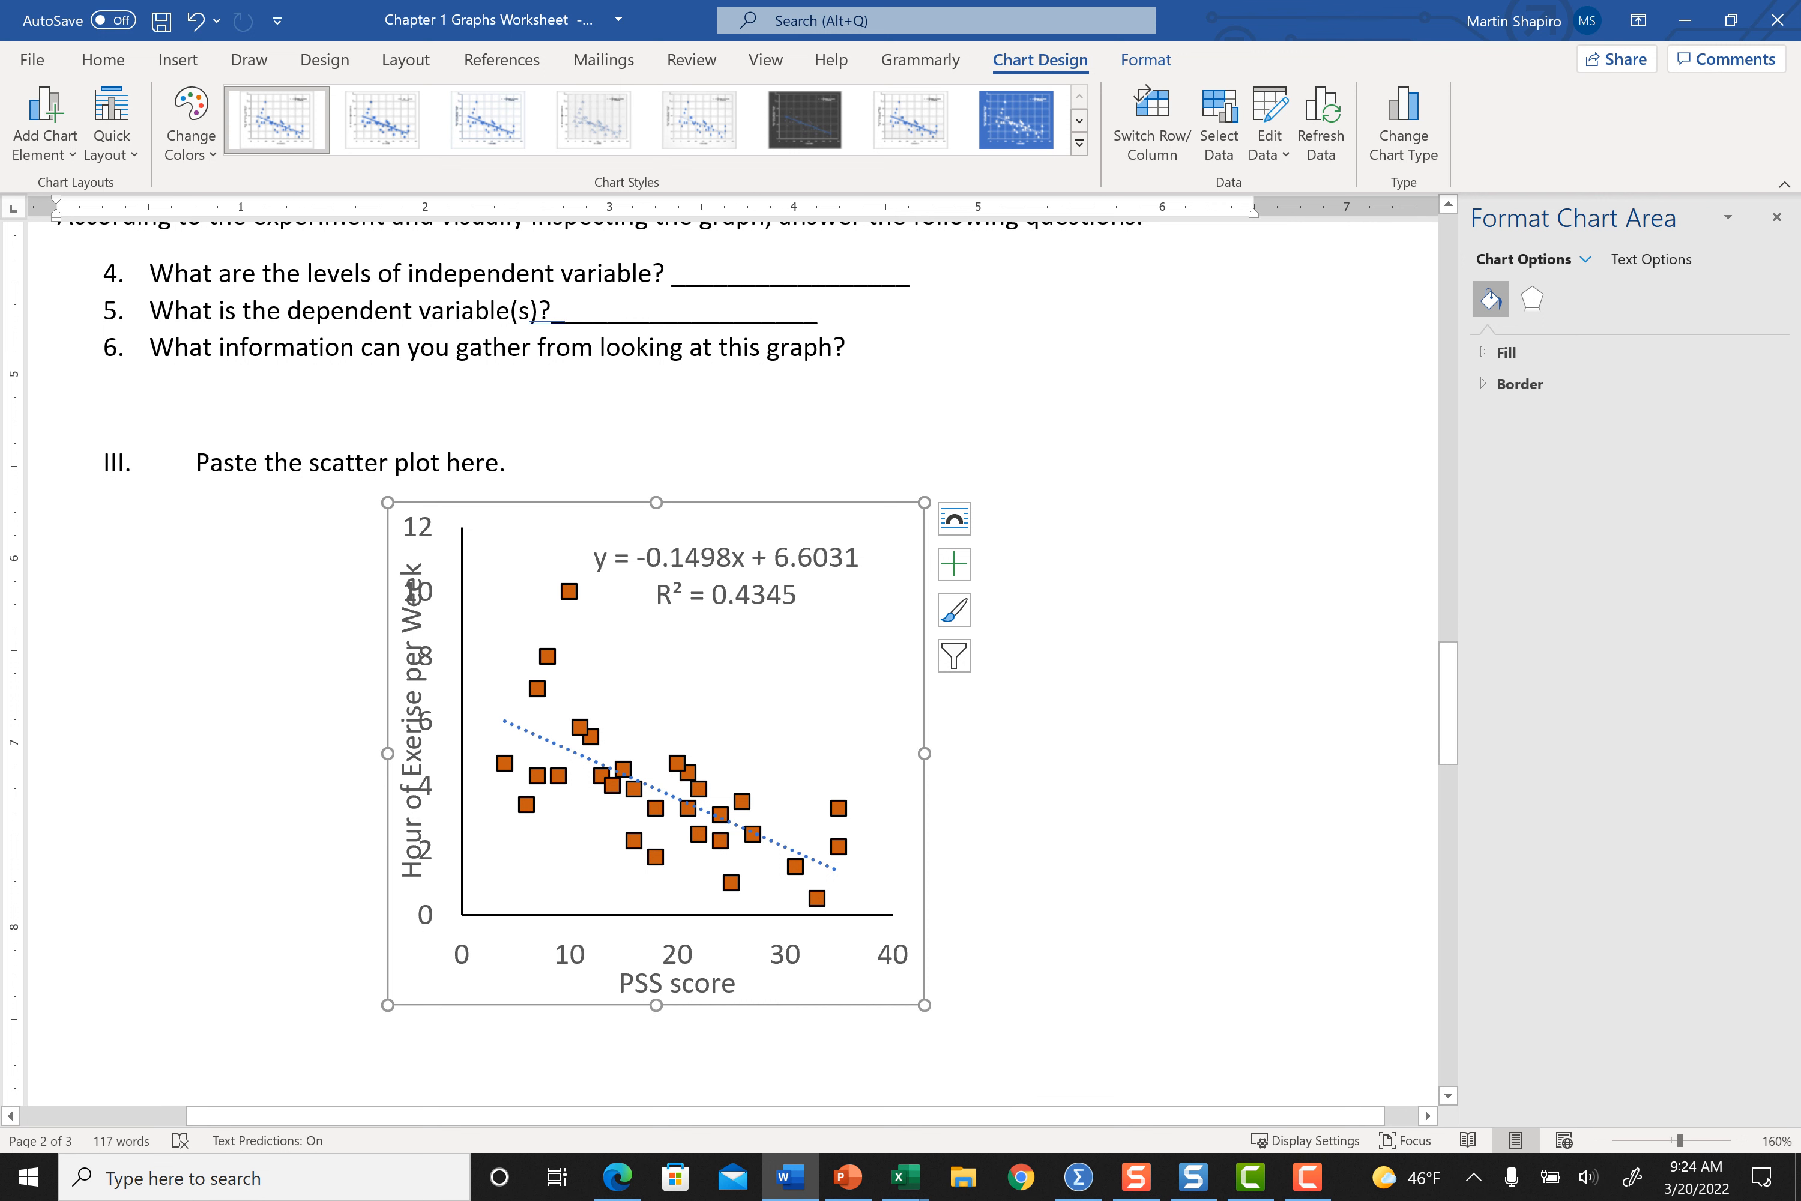
Reduce the font size of all text in the pasted scatter chart to 10.
{"action": "left_click", "coordinate": [103, 59]}
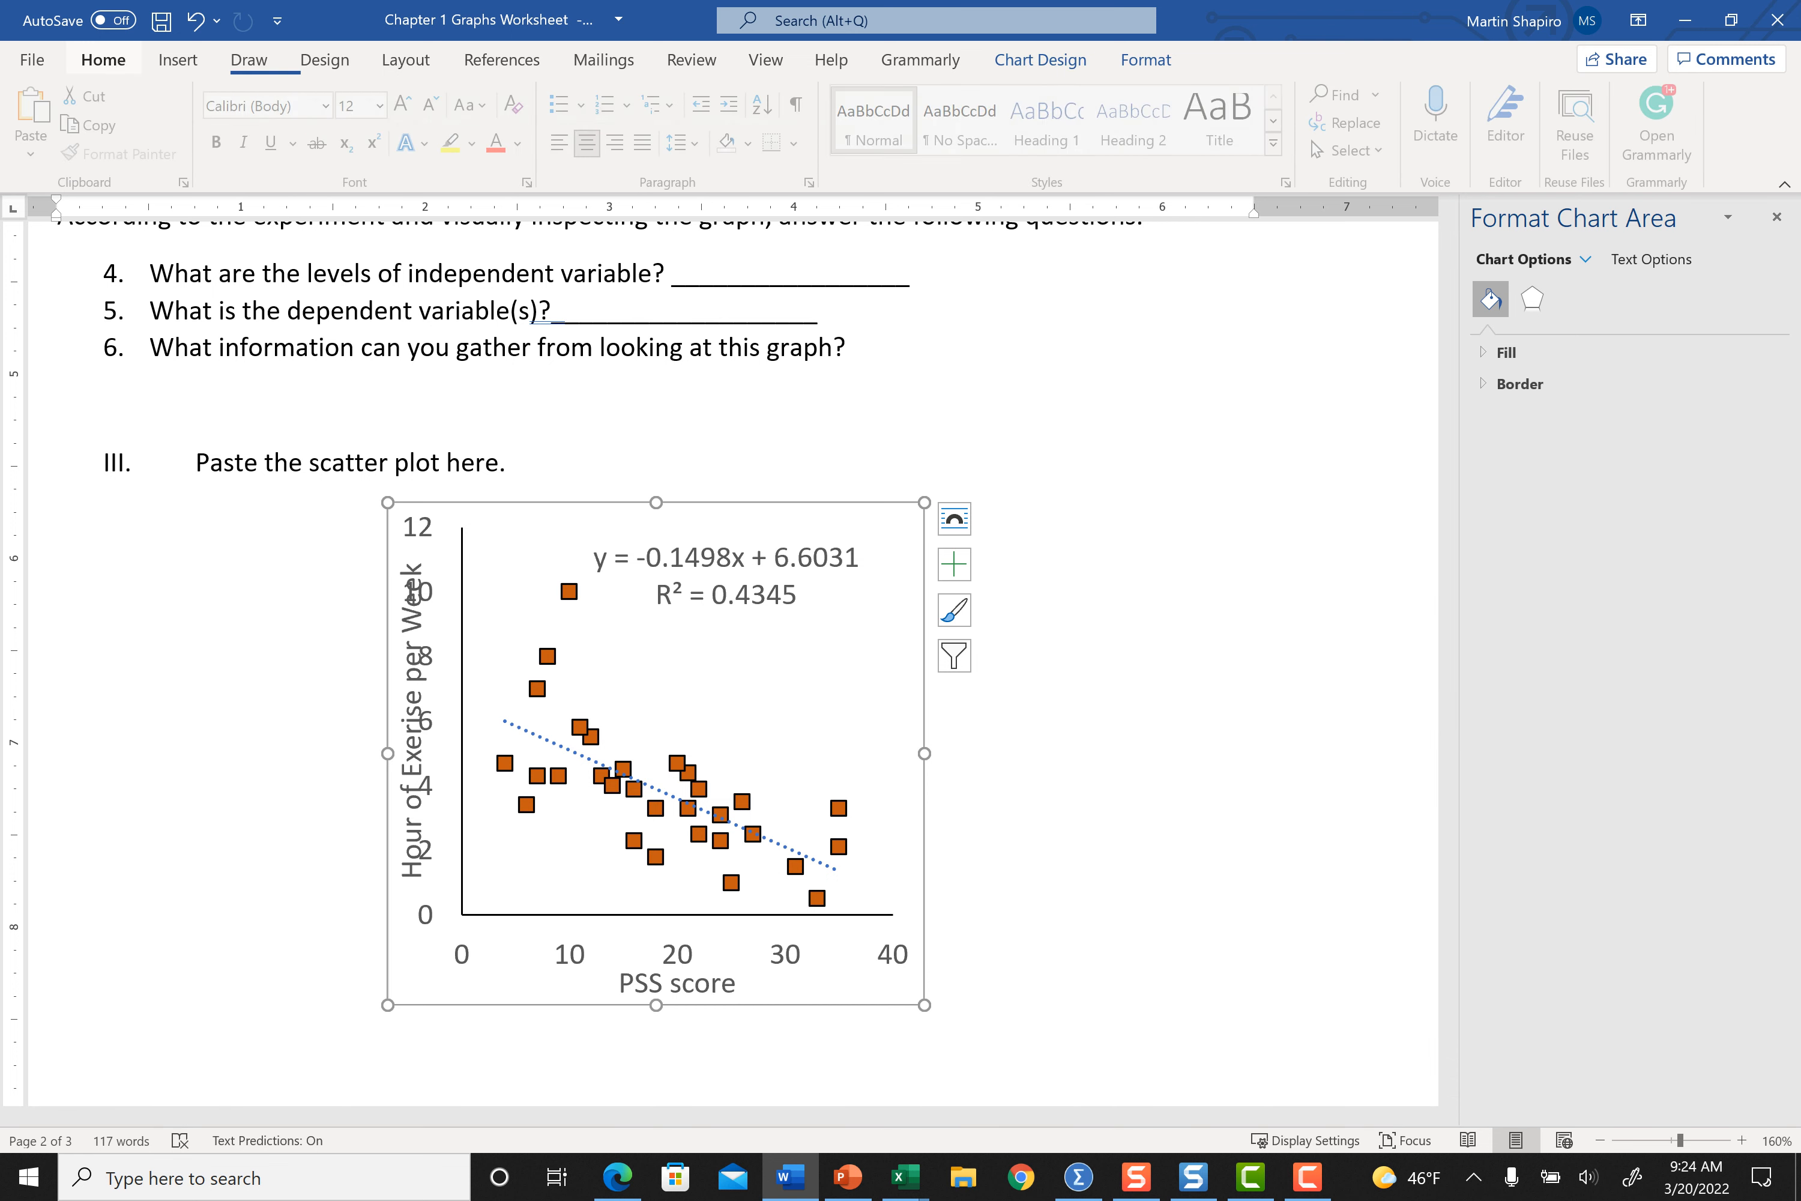
{"action": "left_click", "coordinate": [434, 104]}
{"action": "left_click", "coordinate": [434, 104]}
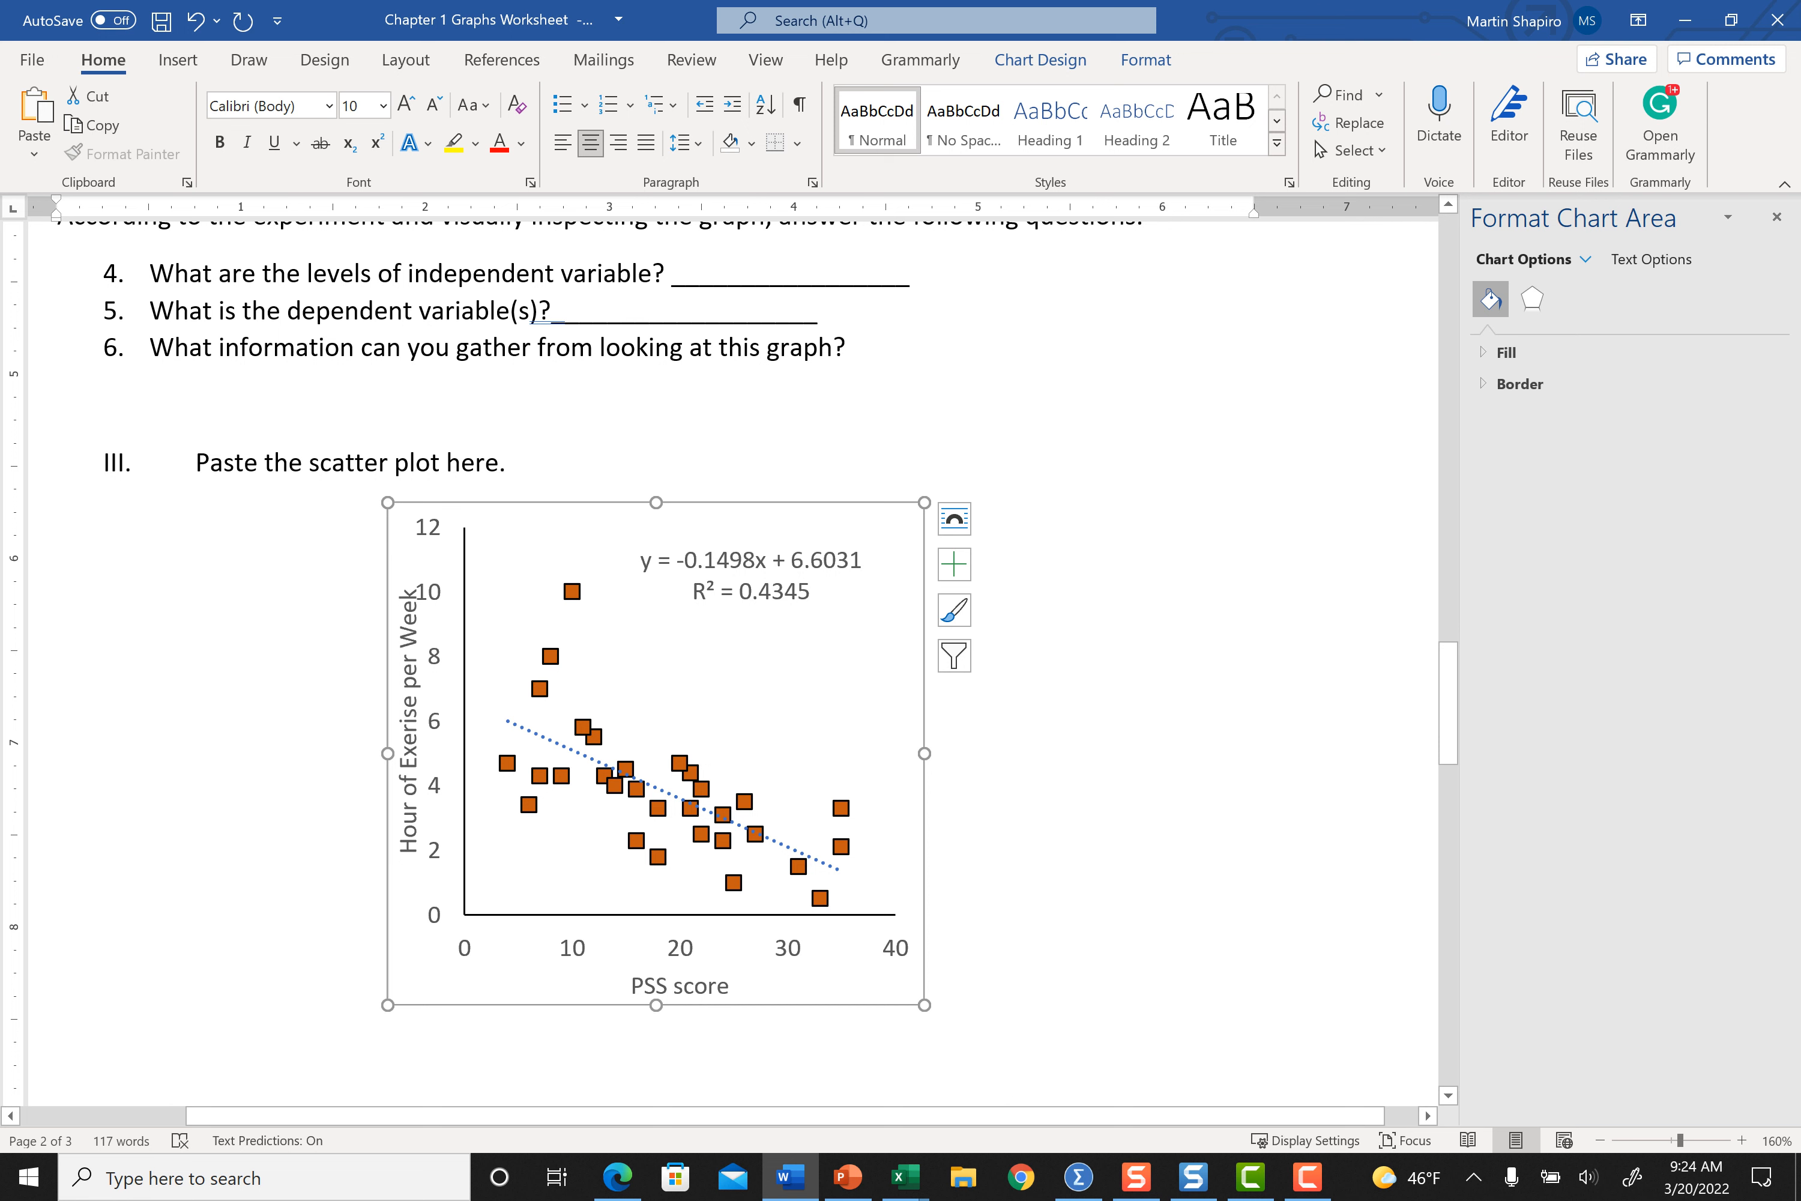
{"action": "scroll", "coordinate": [728, 664], "scroll_direction": "down", "scroll_amount": 10}
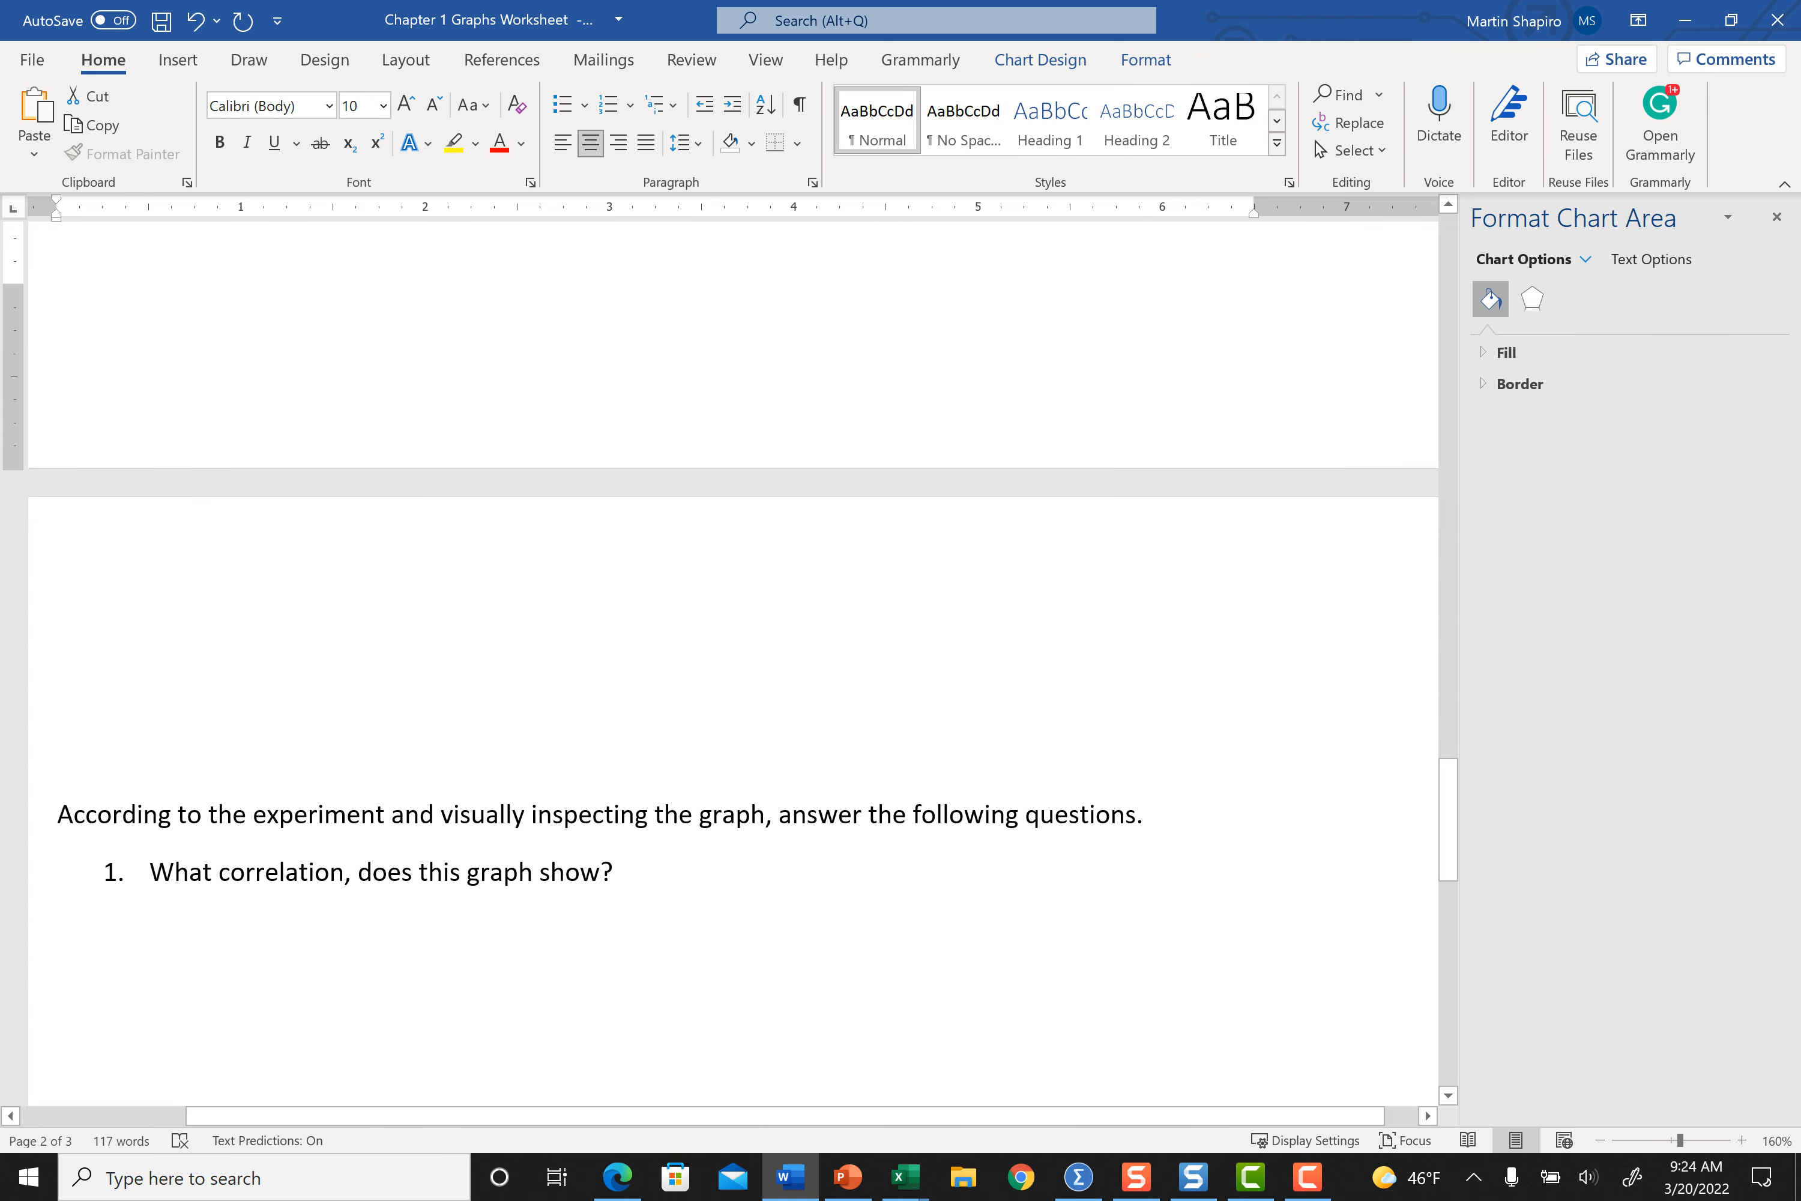
{"action": "scroll", "coordinate": [729, 664], "scroll_direction": "up", "scroll_amount": 10}
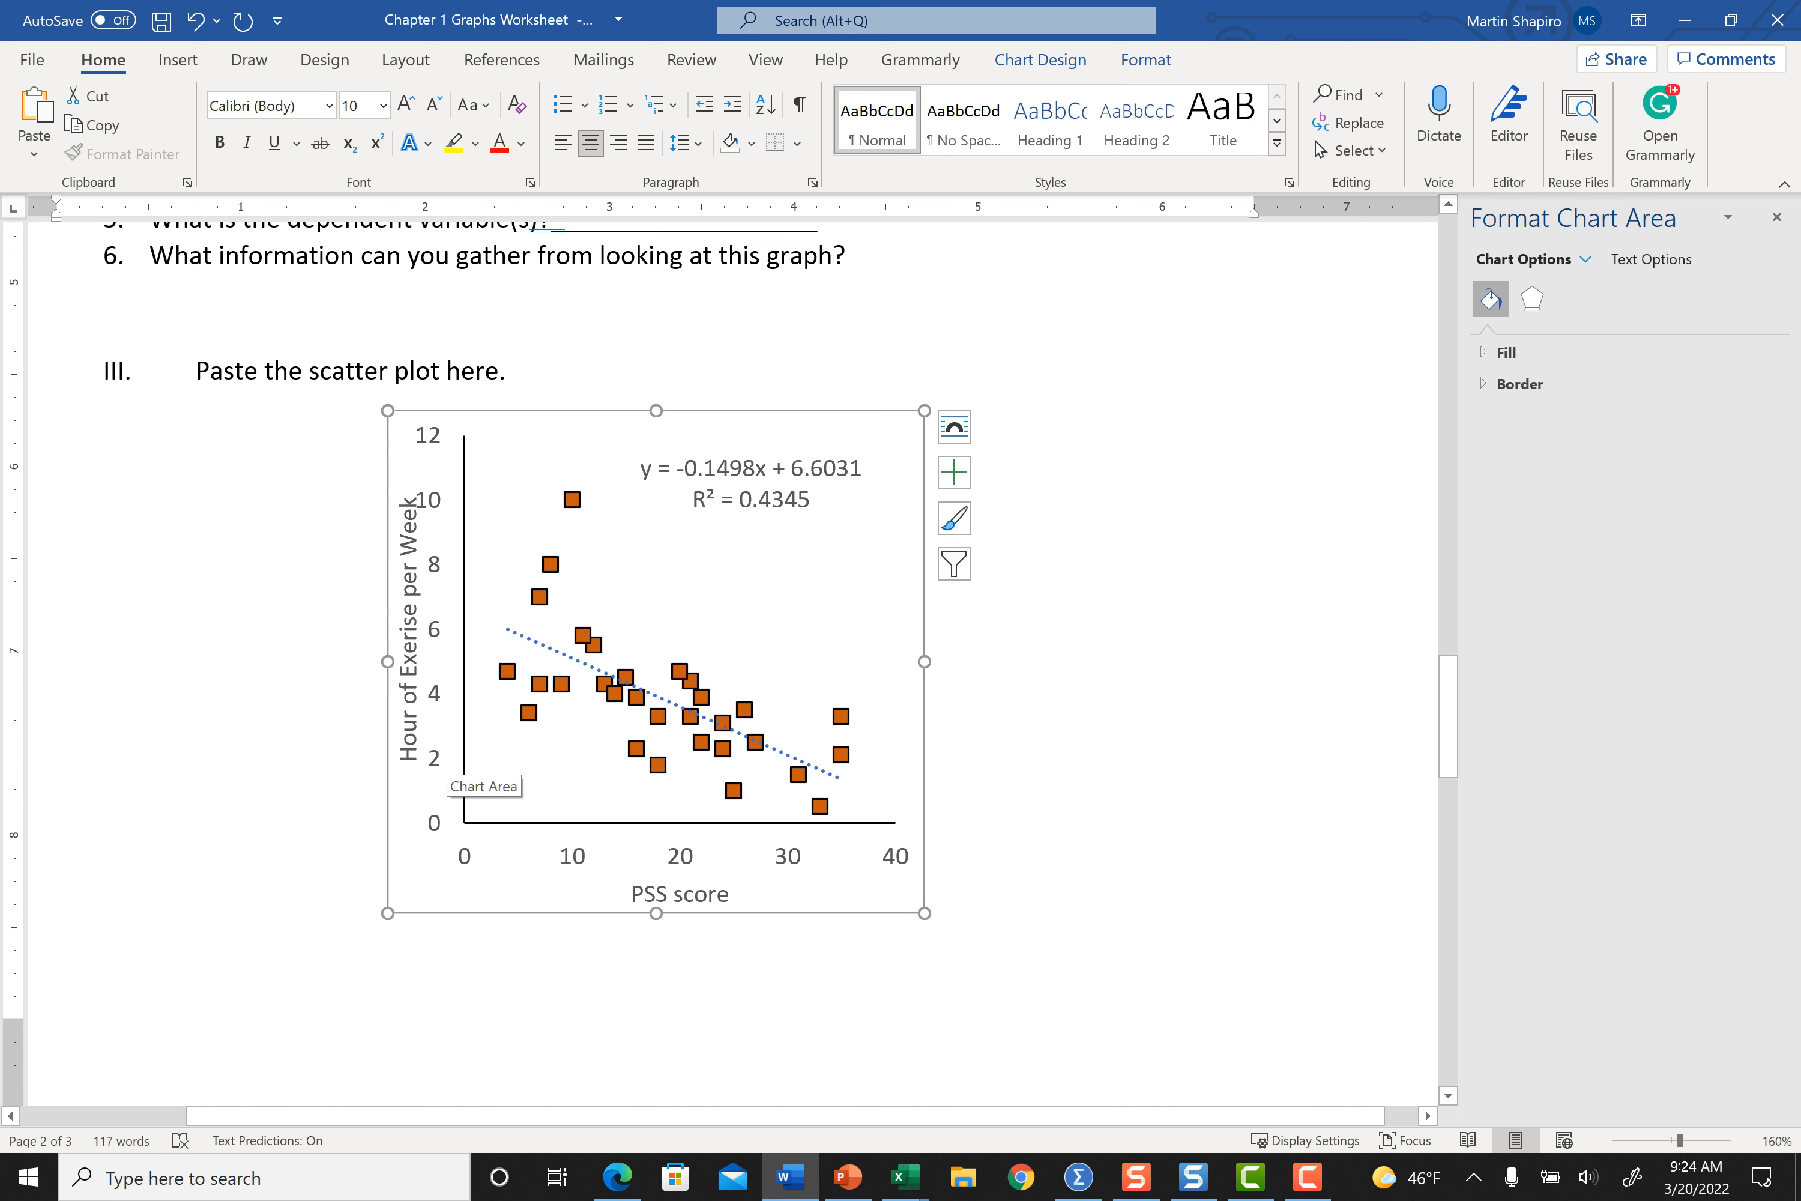
{"action": "scroll", "coordinate": [656, 659], "scroll_direction": "down", "scroll_amount": 4}
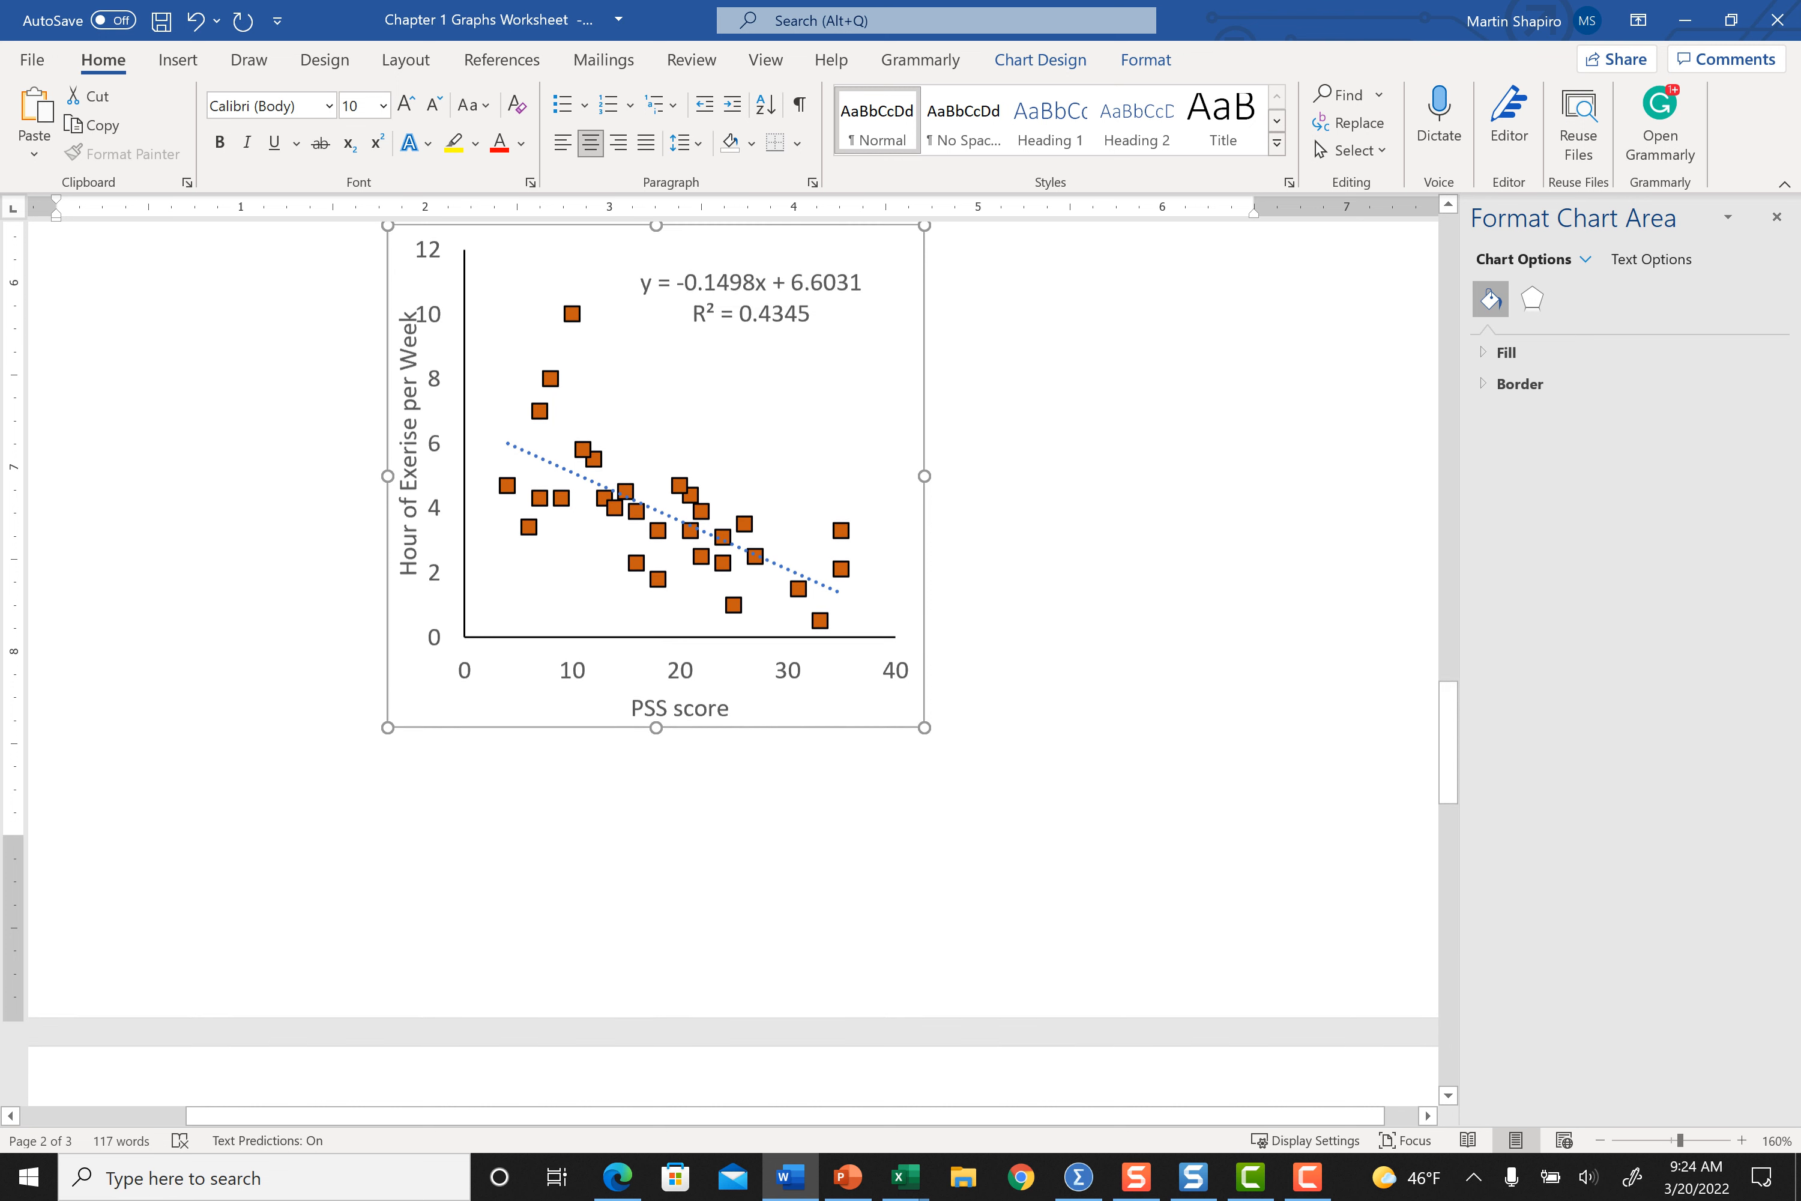